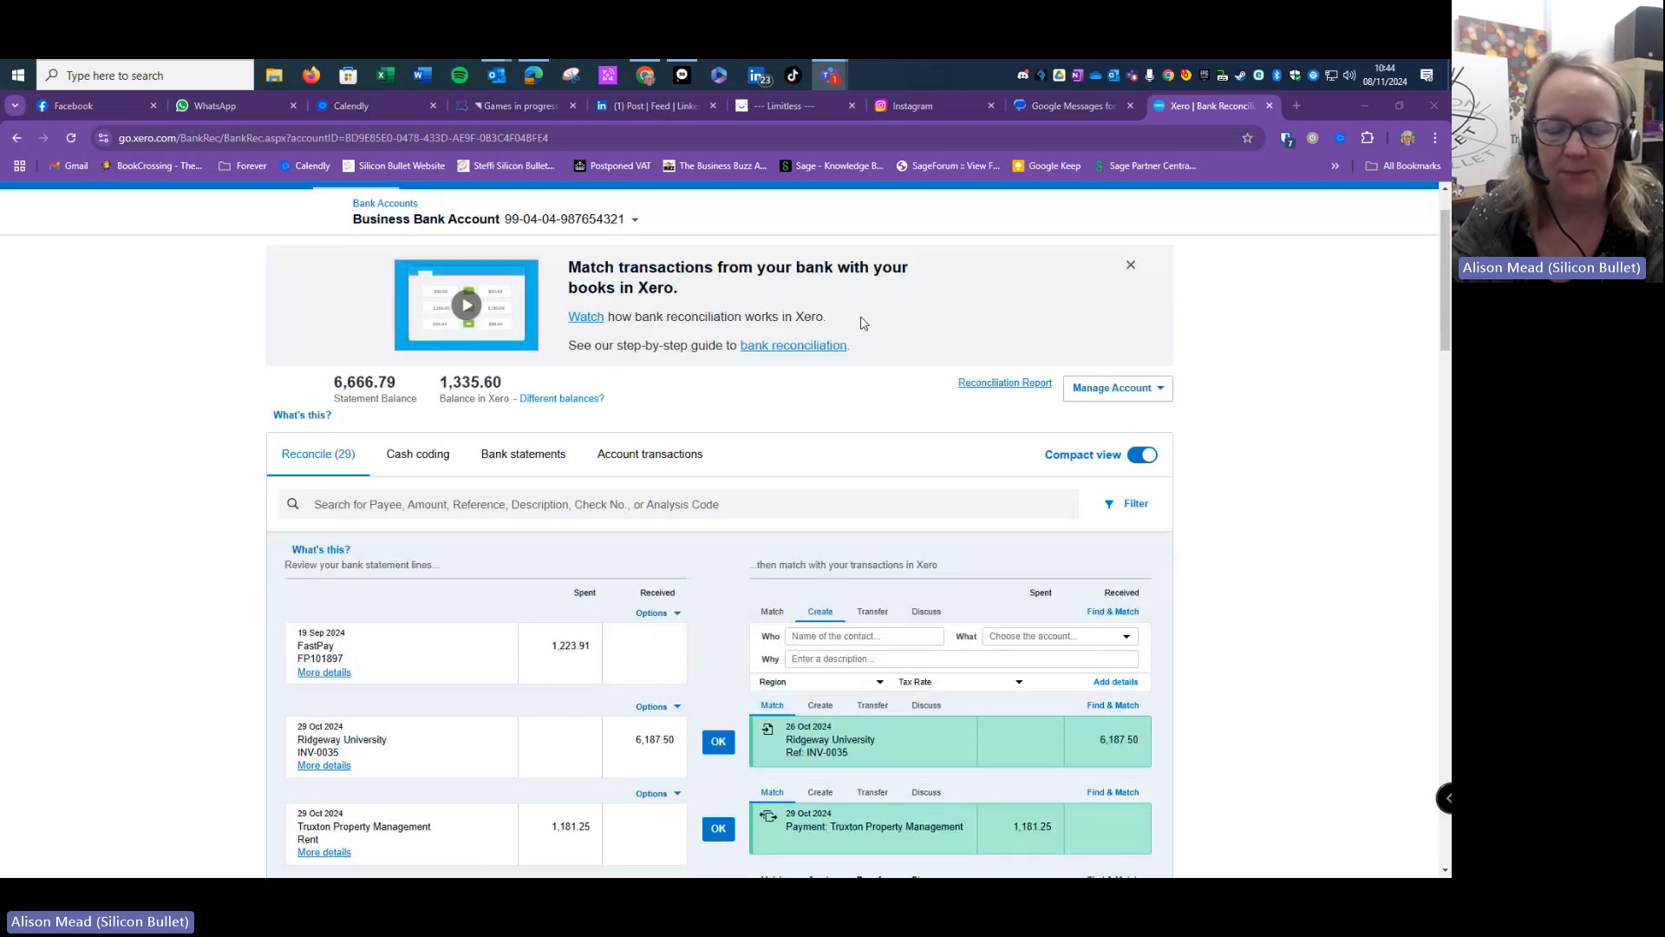
- Scroll down to the 29 Business Bank Account statement lines awaiting reconciliation
{"action": "scroll", "coordinate": [975, 297], "scroll_direction": "down", "scroll_amount": 2}
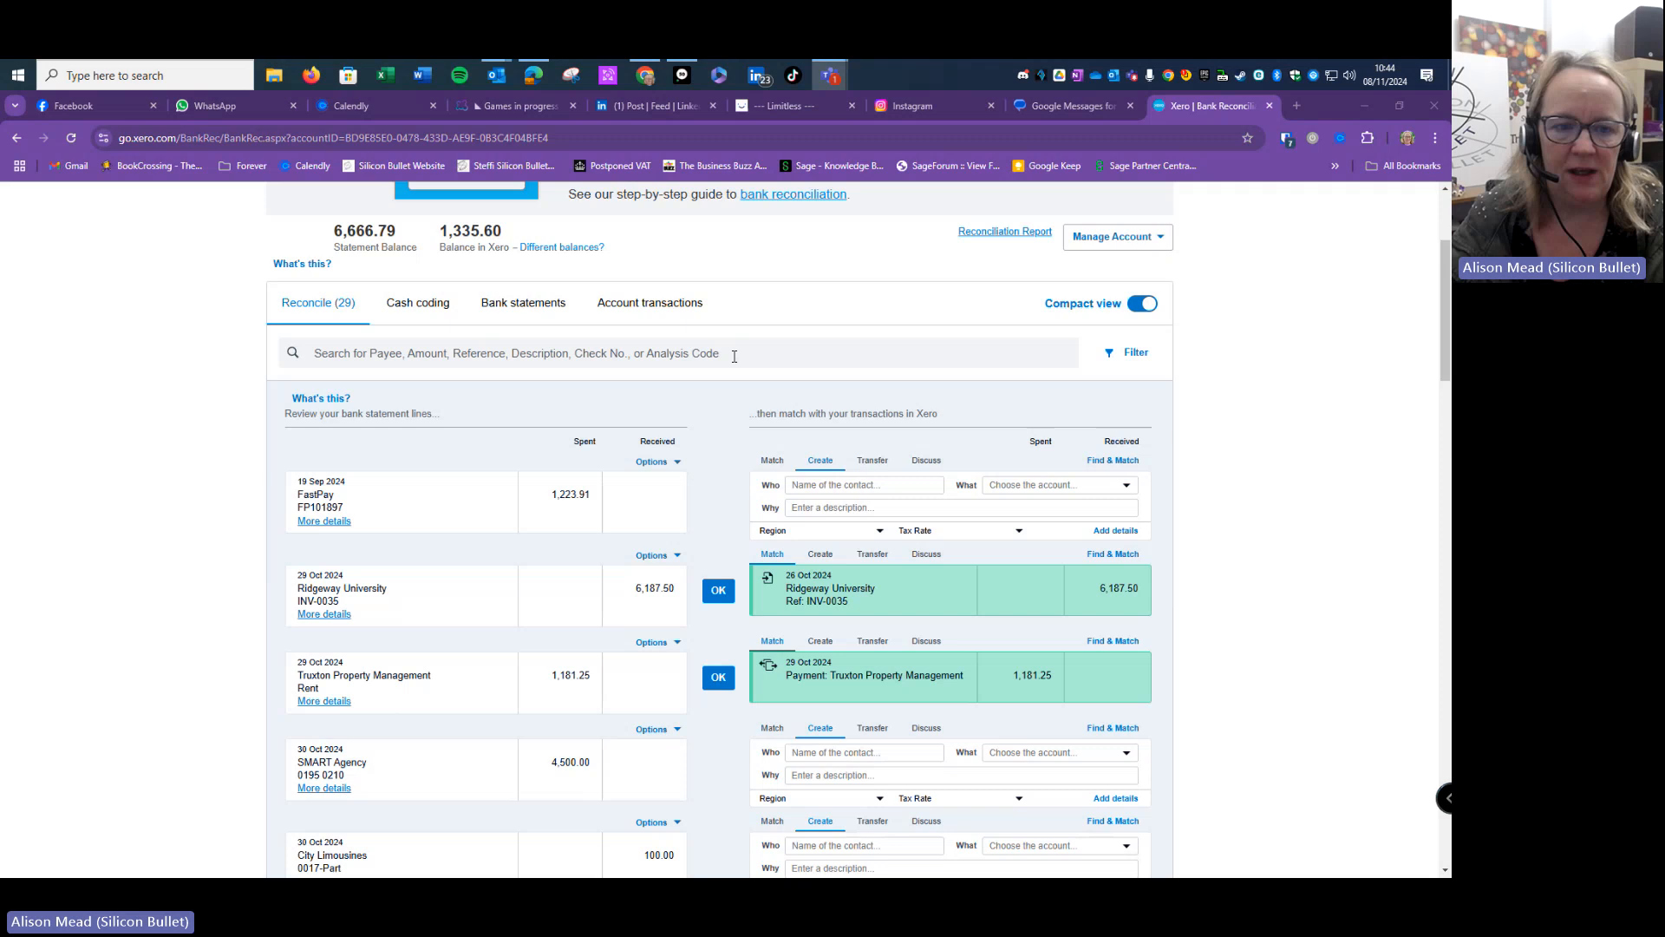
- Reconcile the 1 Nov and 7 Nov 7-Eleven lines coded to 429 - General Expenses at 20% VAT
{"action": "left_click", "coordinate": [424, 314]}
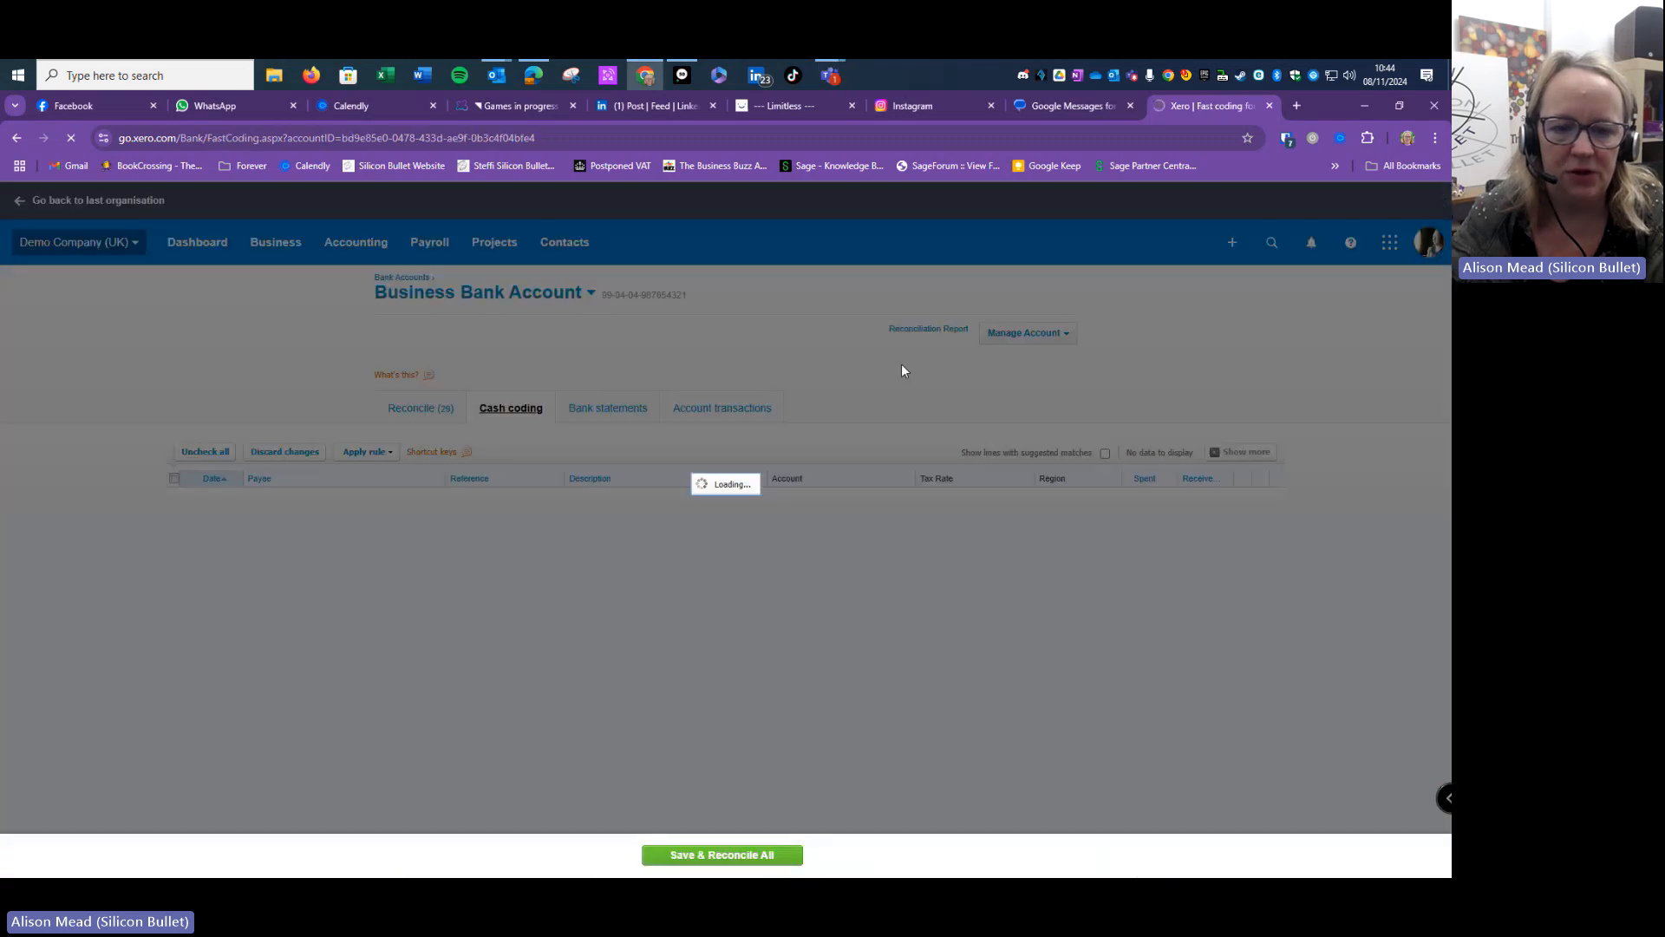
{"action": "scroll", "coordinate": [905, 372], "scroll_direction": "down", "scroll_amount": 1}
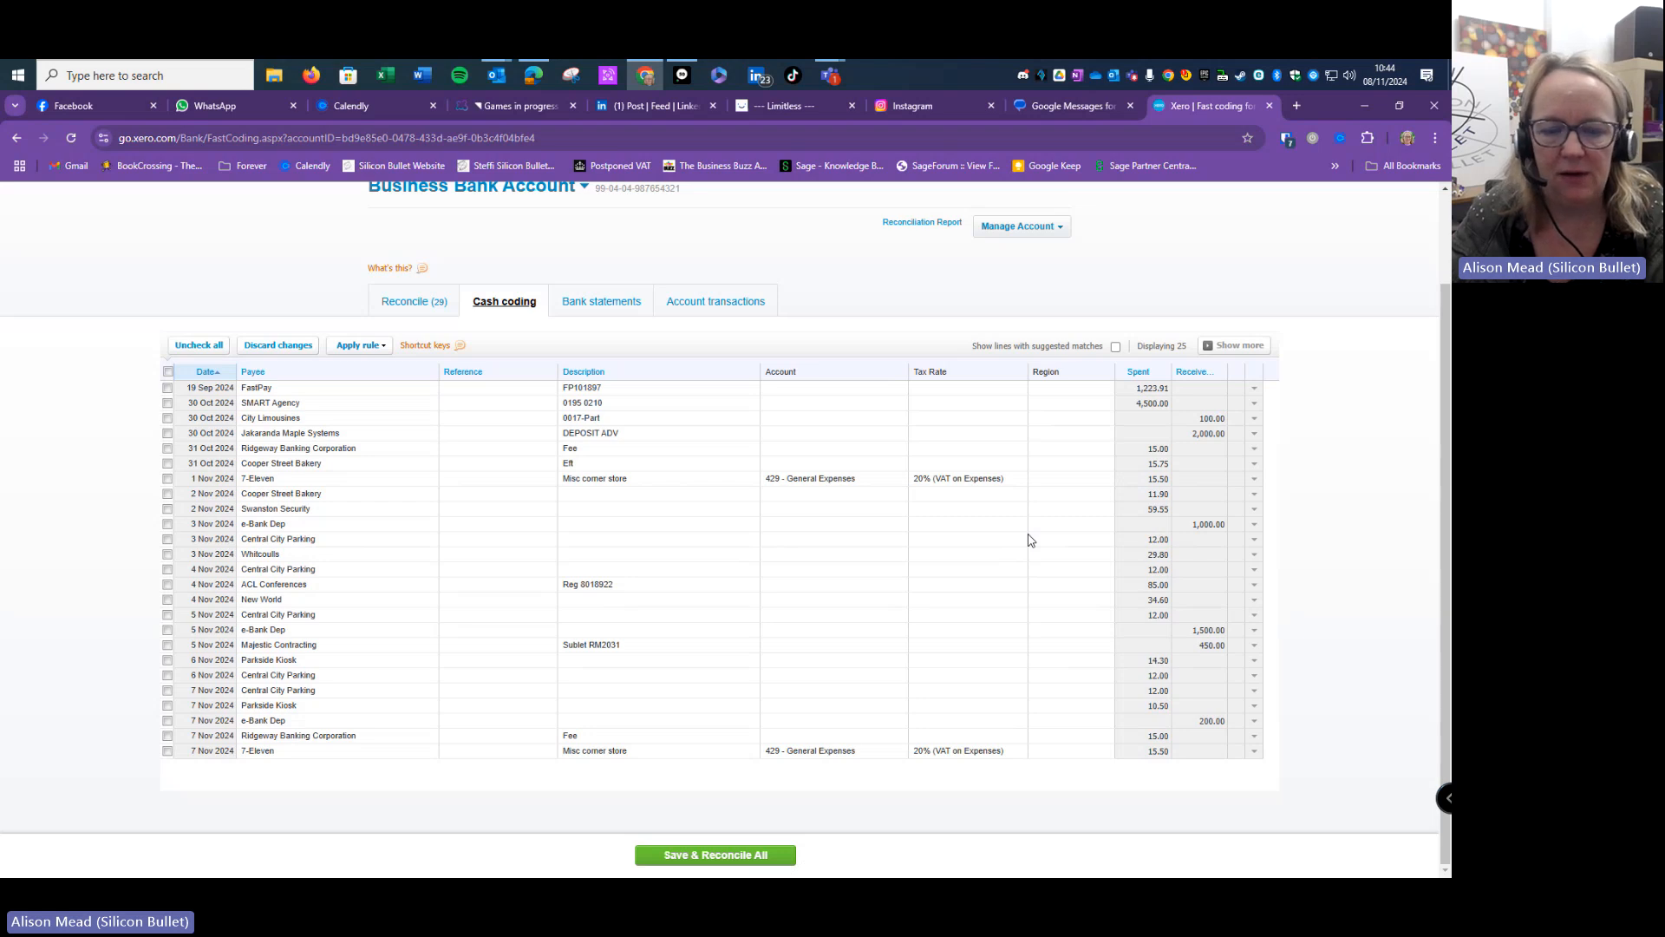
{"action": "left_click", "coordinate": [169, 479]}
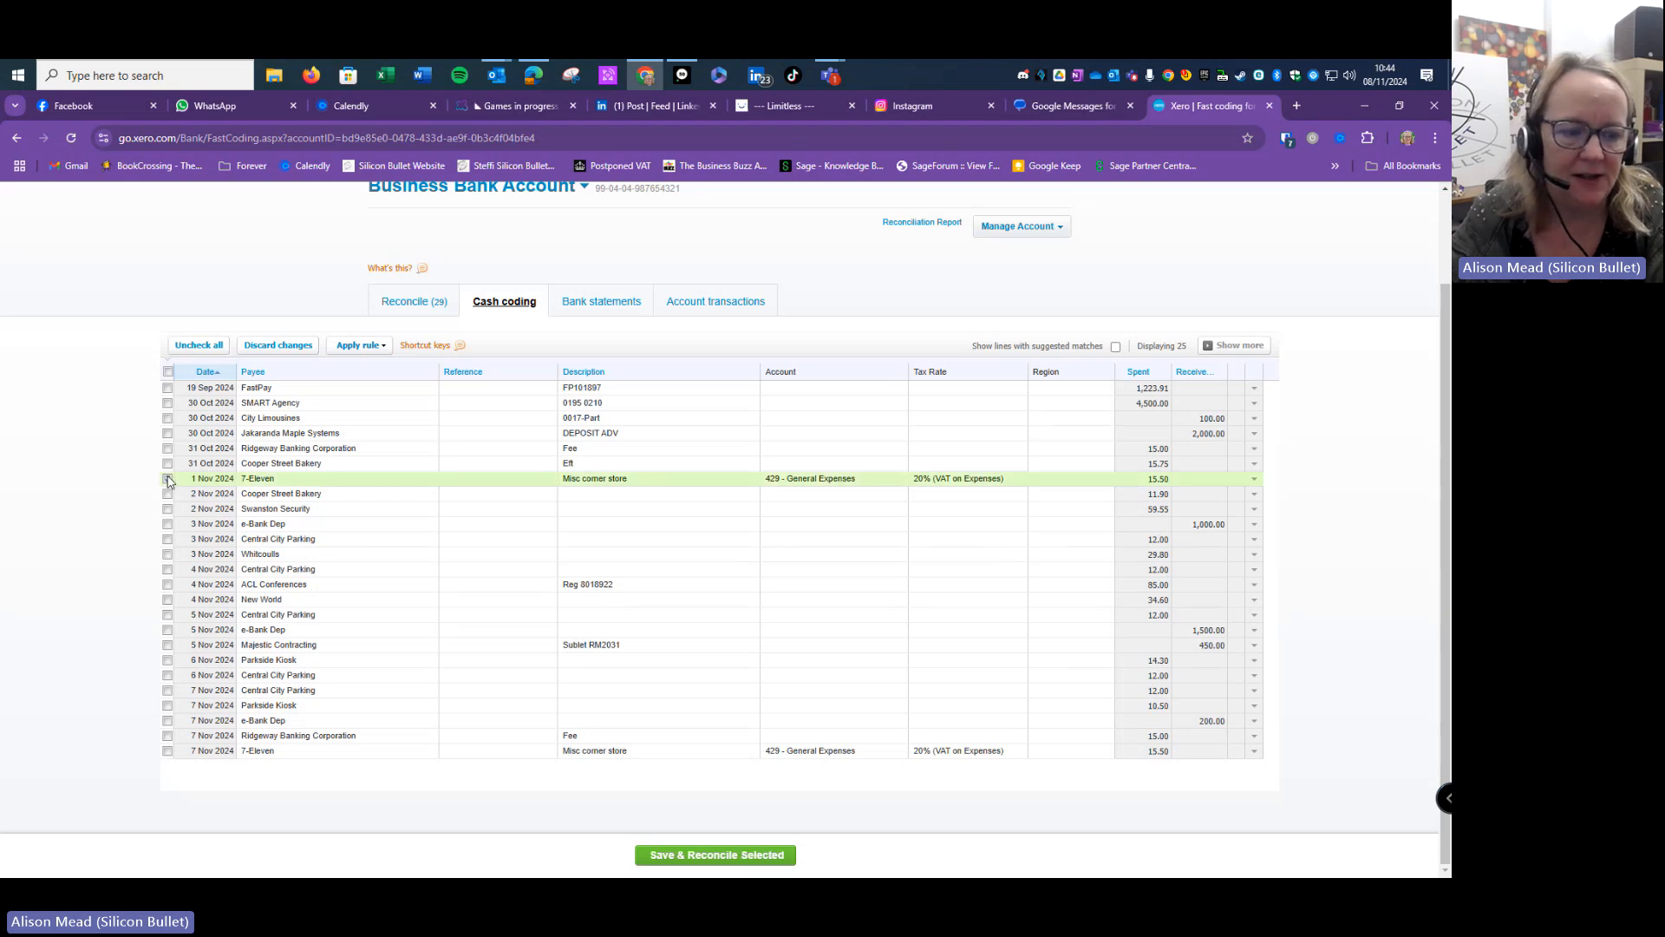
{"action": "left_click", "coordinate": [167, 751]}
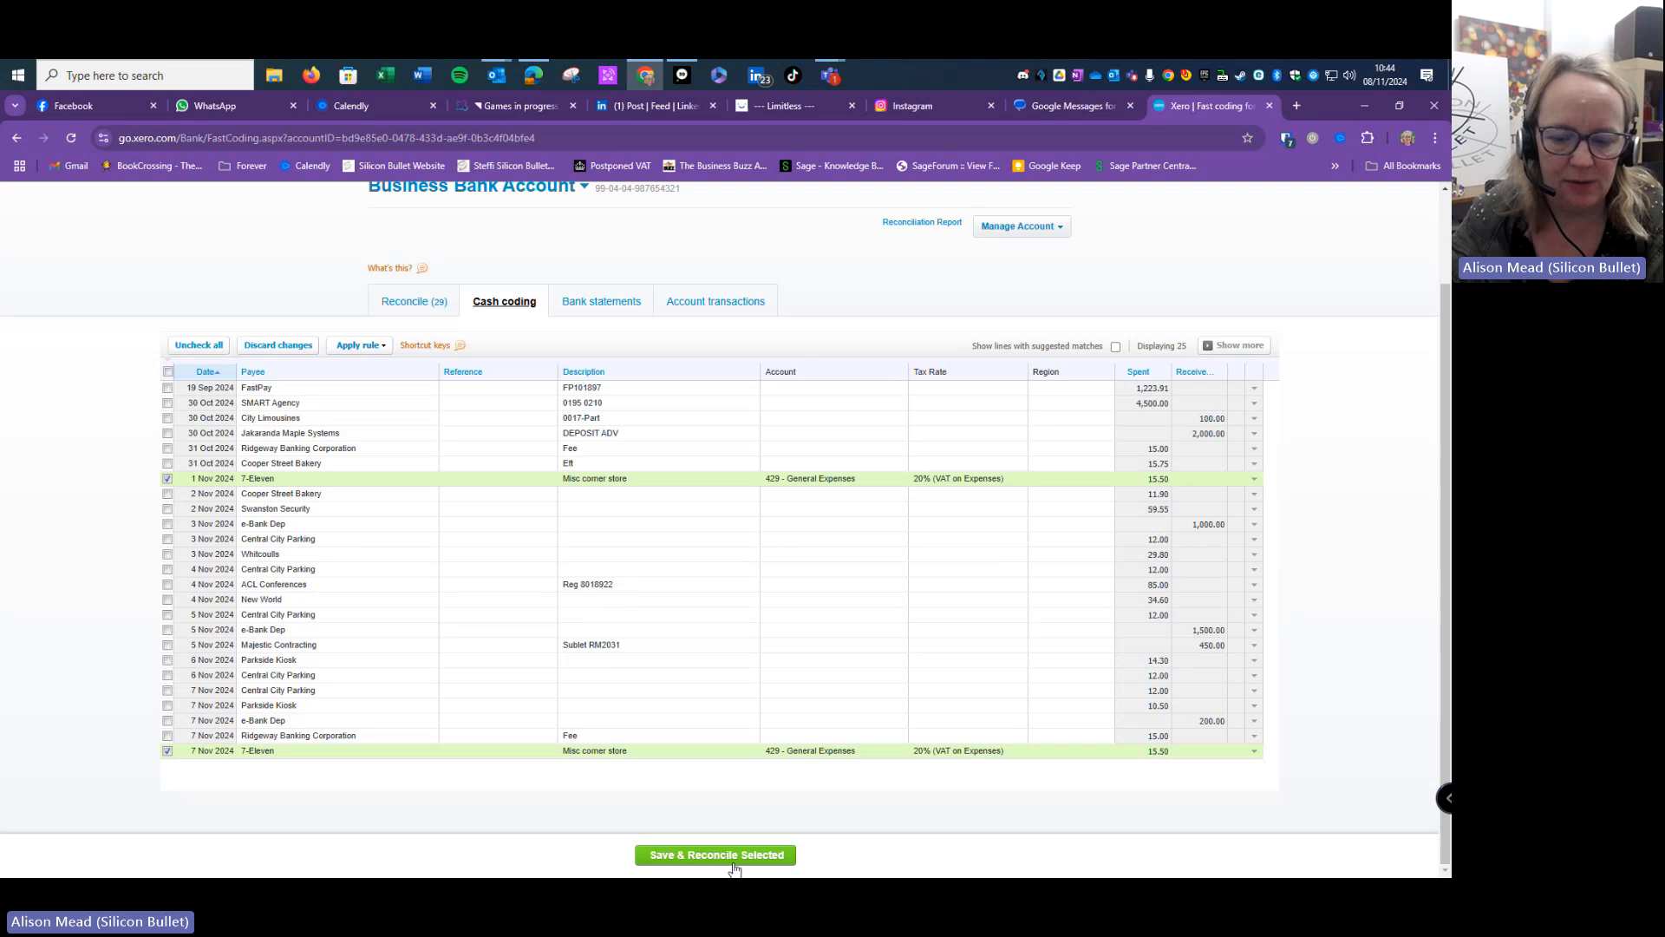
{"action": "left_click", "coordinate": [167, 751]}
{"action": "left_click", "coordinate": [168, 479]}
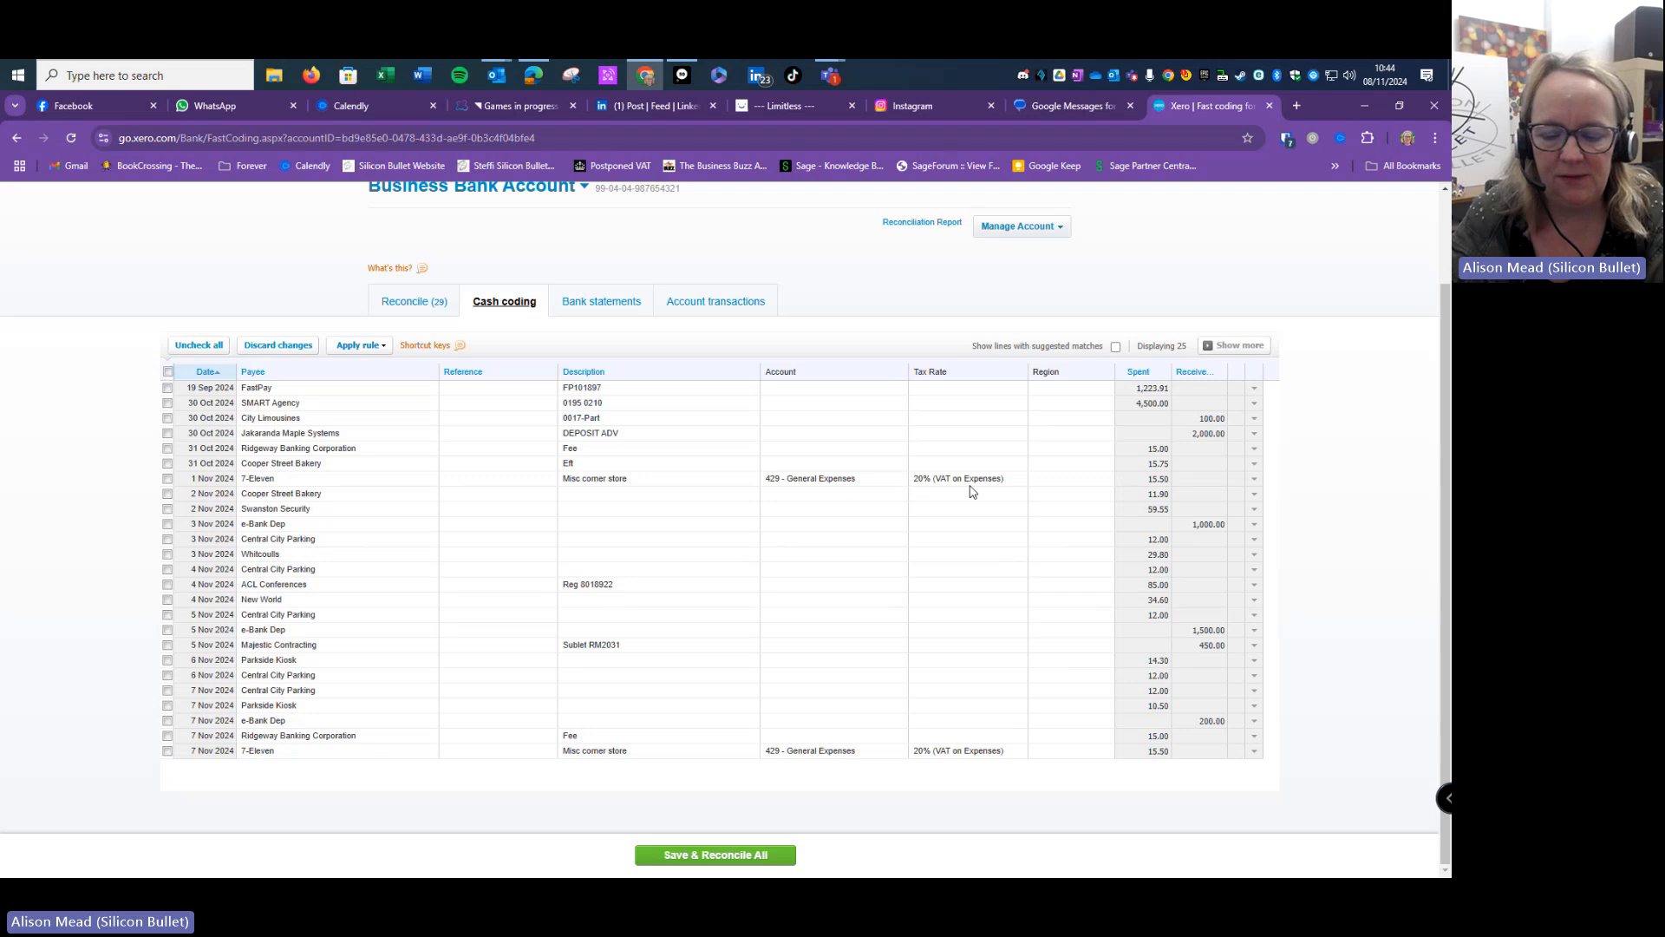
{"action": "left_click", "coordinate": [718, 854]}
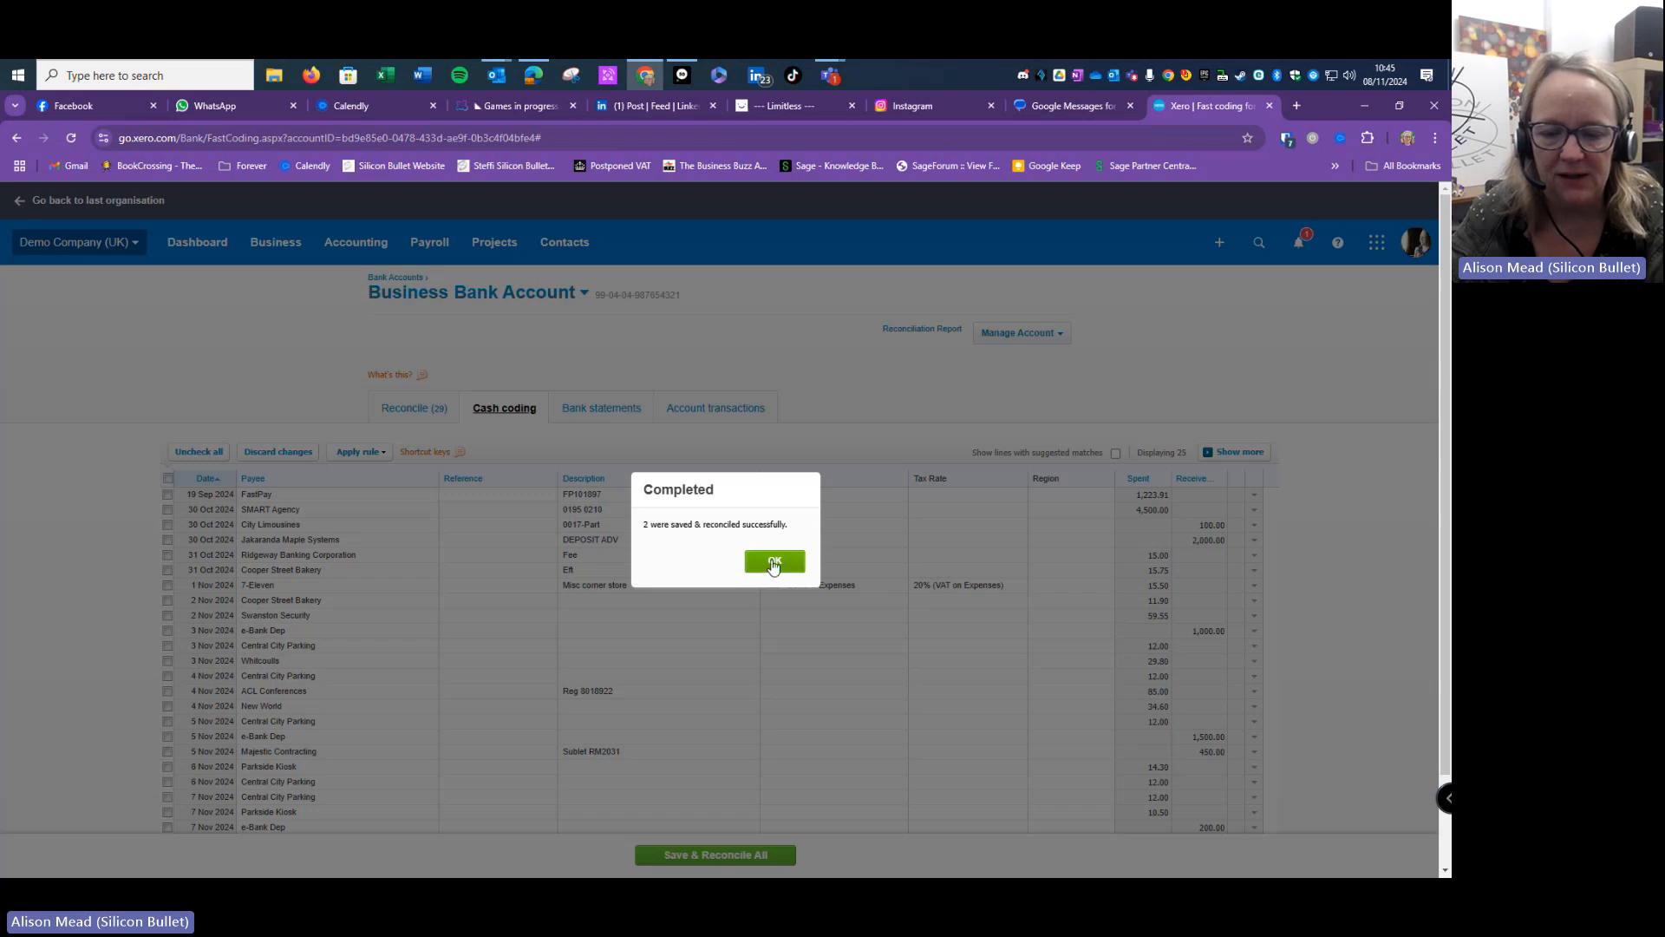
{"action": "left_click", "coordinate": [772, 559]}
{"action": "scroll", "coordinate": [431, 556], "scroll_direction": "down", "scroll_amount": 1}
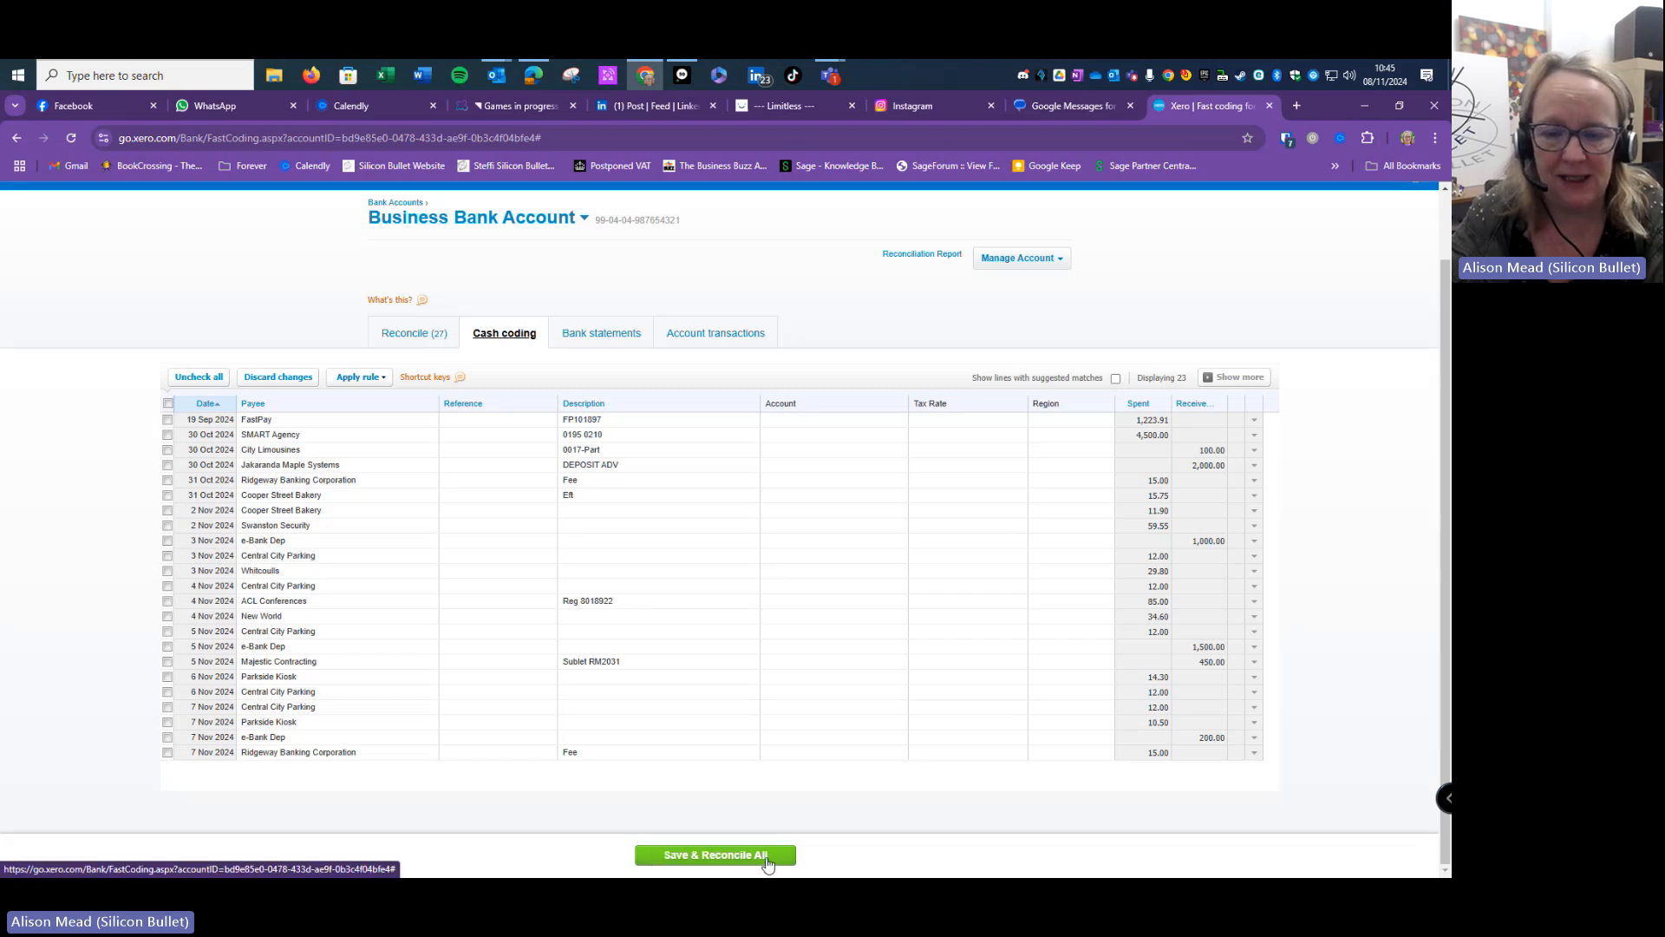
- Return to the 27-line list and find the 31 Oct Ridgeway Banking Corporation 15.00 fee line
{"action": "left_click", "coordinate": [425, 339]}
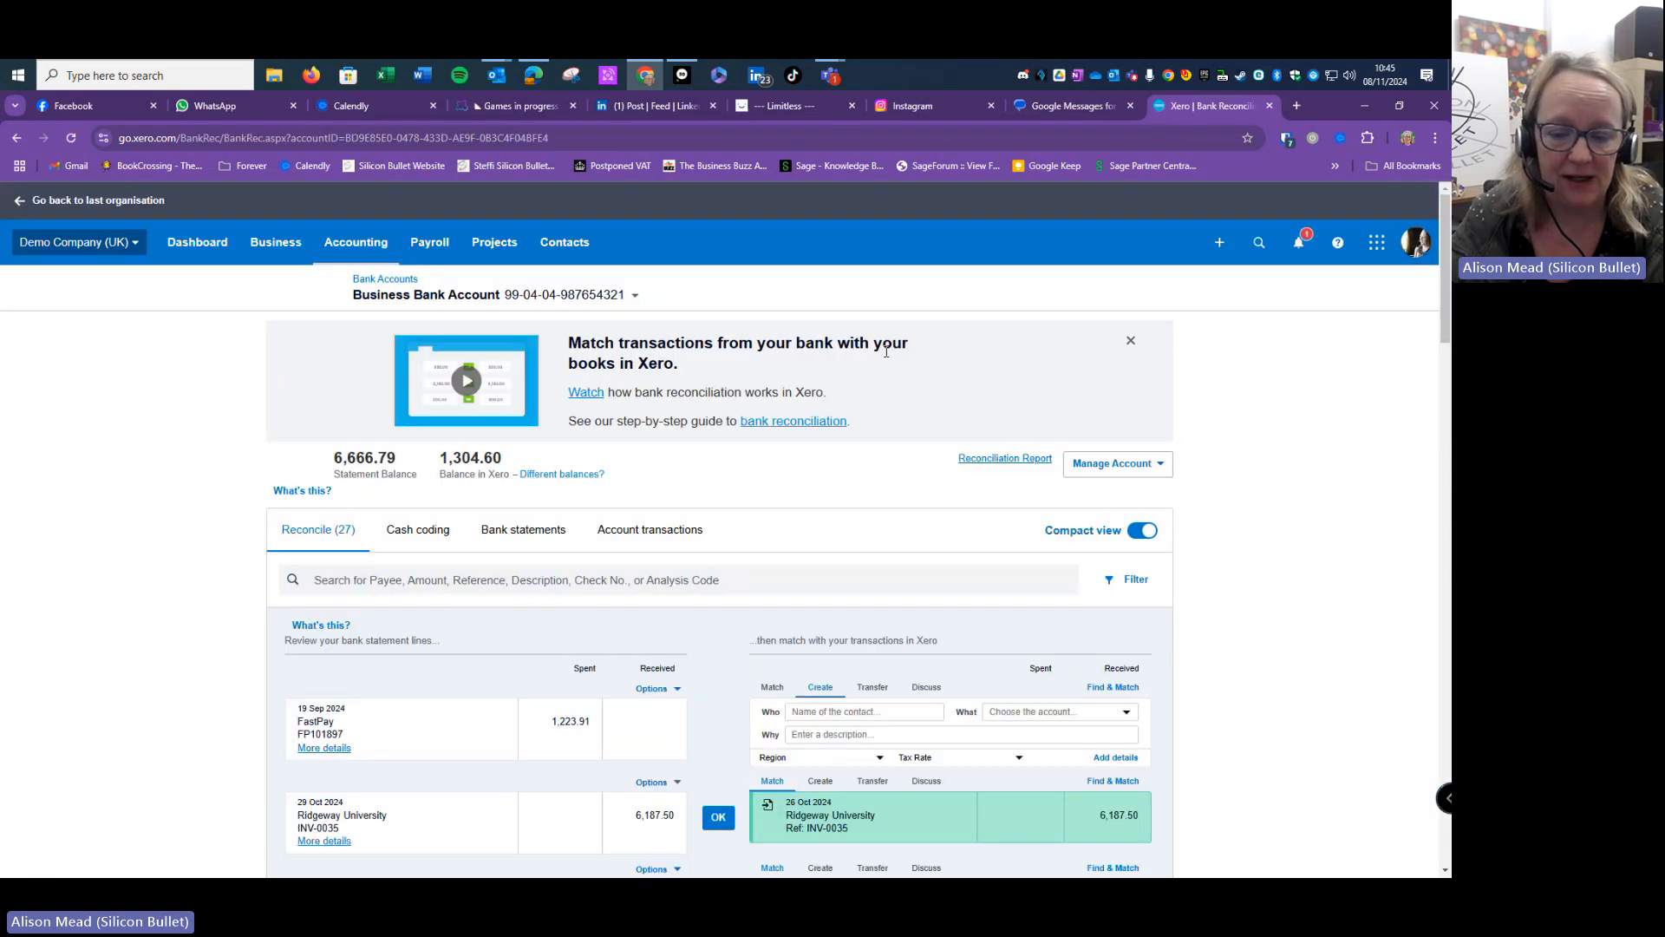
{"action": "scroll", "coordinate": [889, 354], "scroll_direction": "down", "scroll_amount": 3}
{"action": "scroll", "coordinate": [887, 351], "scroll_direction": "down", "scroll_amount": 8}
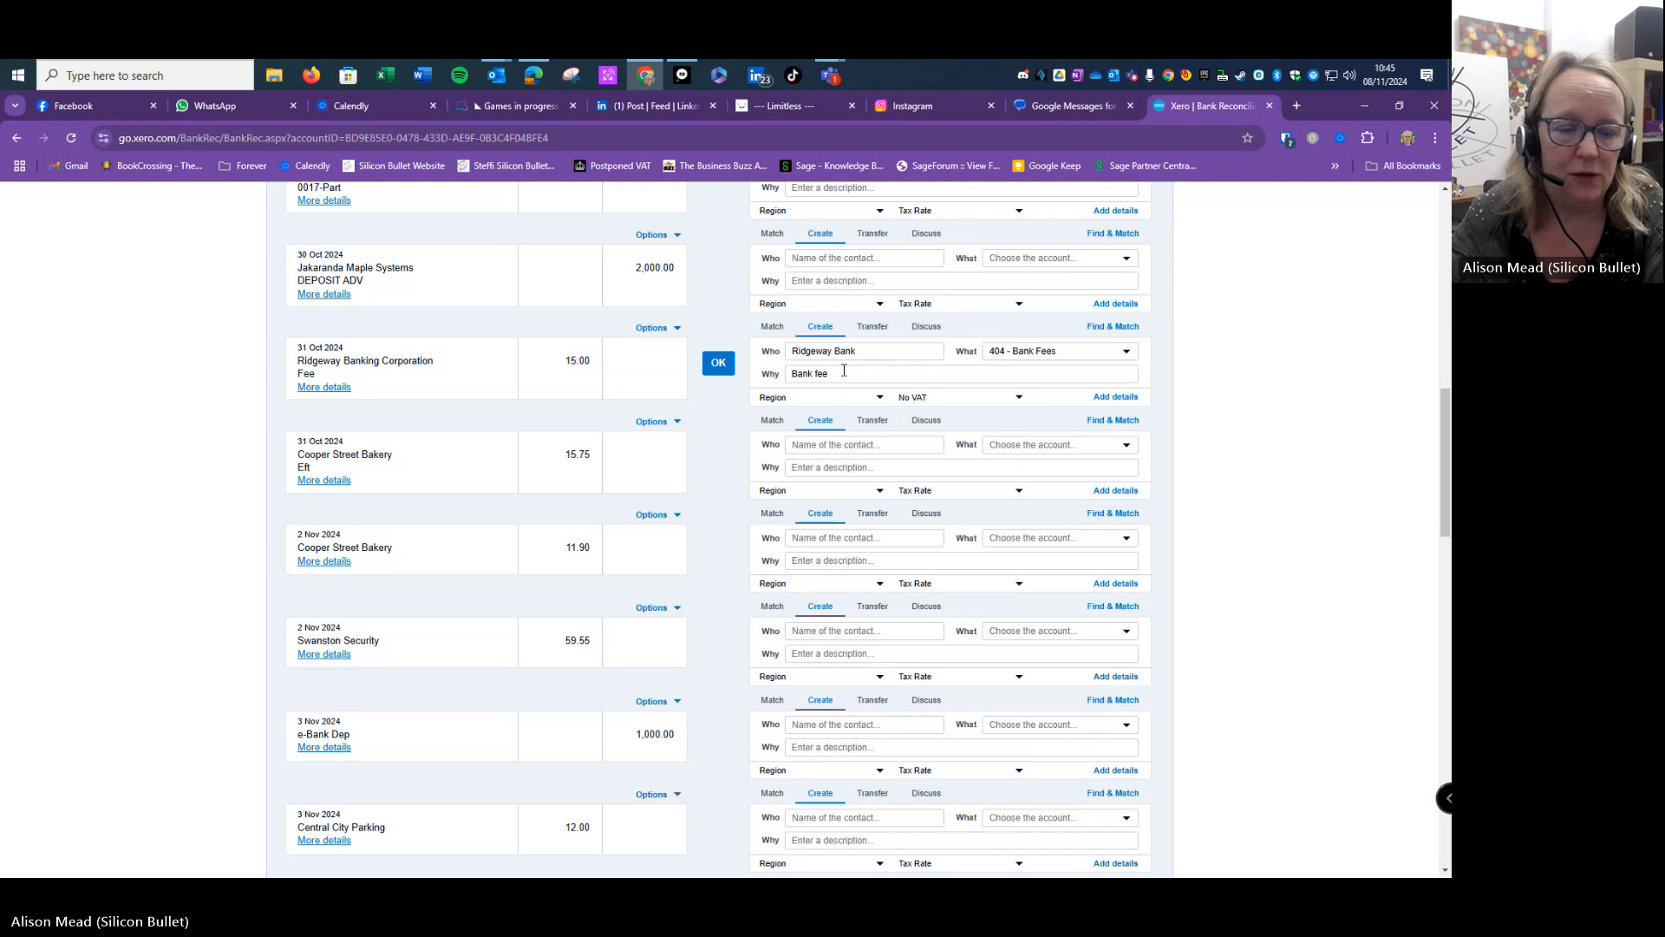
{"action": "scroll", "coordinate": [880, 366], "scroll_direction": "up", "scroll_amount": 7}
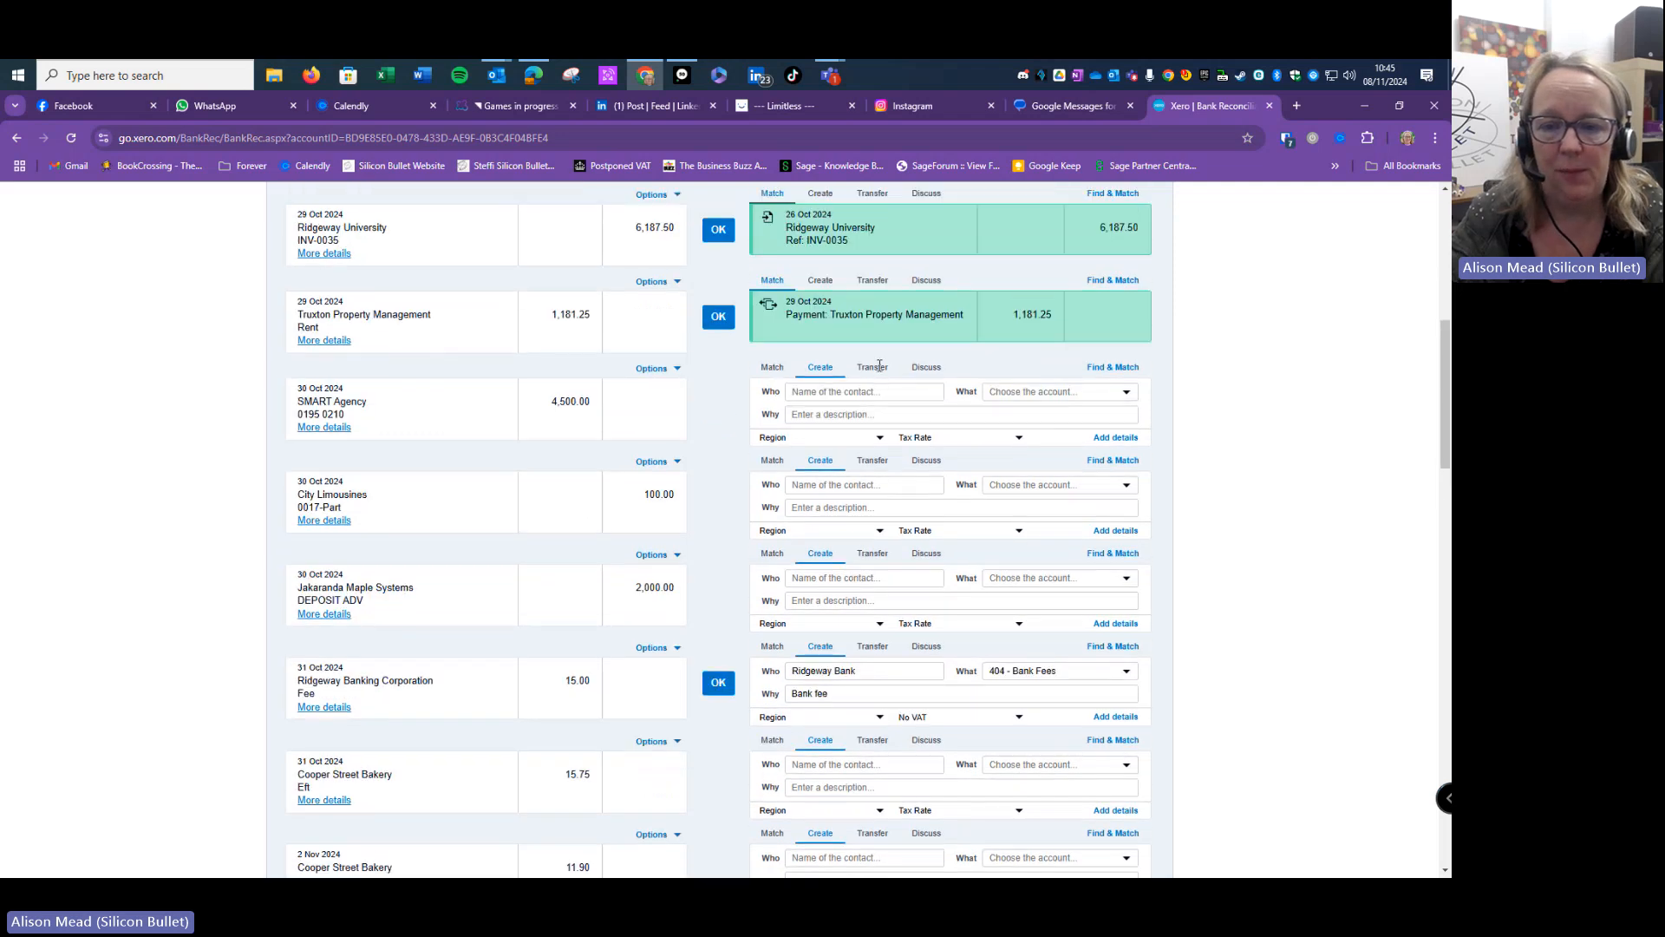
{"action": "scroll", "coordinate": [798, 330], "scroll_direction": "down", "scroll_amount": 1}
{"action": "scroll", "coordinate": [799, 330], "scroll_direction": "down", "scroll_amount": 5}
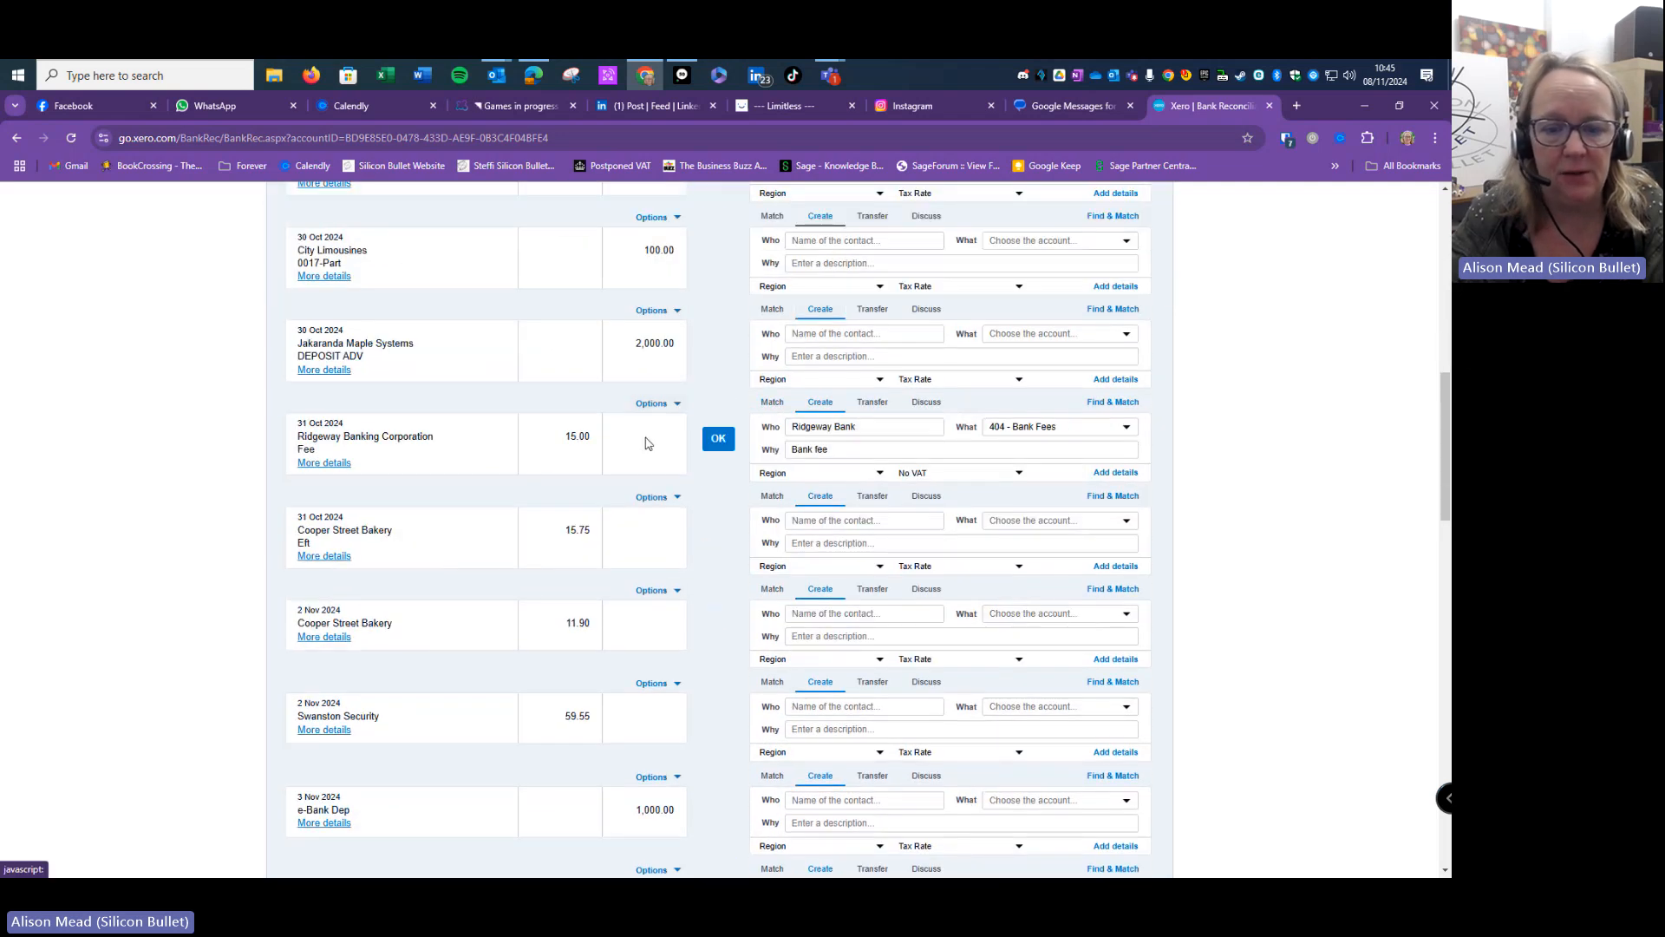
{"action": "left_click", "coordinate": [719, 440]}
{"action": "scroll", "coordinate": [724, 455], "scroll_direction": "down", "scroll_amount": 3}
{"action": "scroll", "coordinate": [724, 455], "scroll_direction": "down", "scroll_amount": 6}
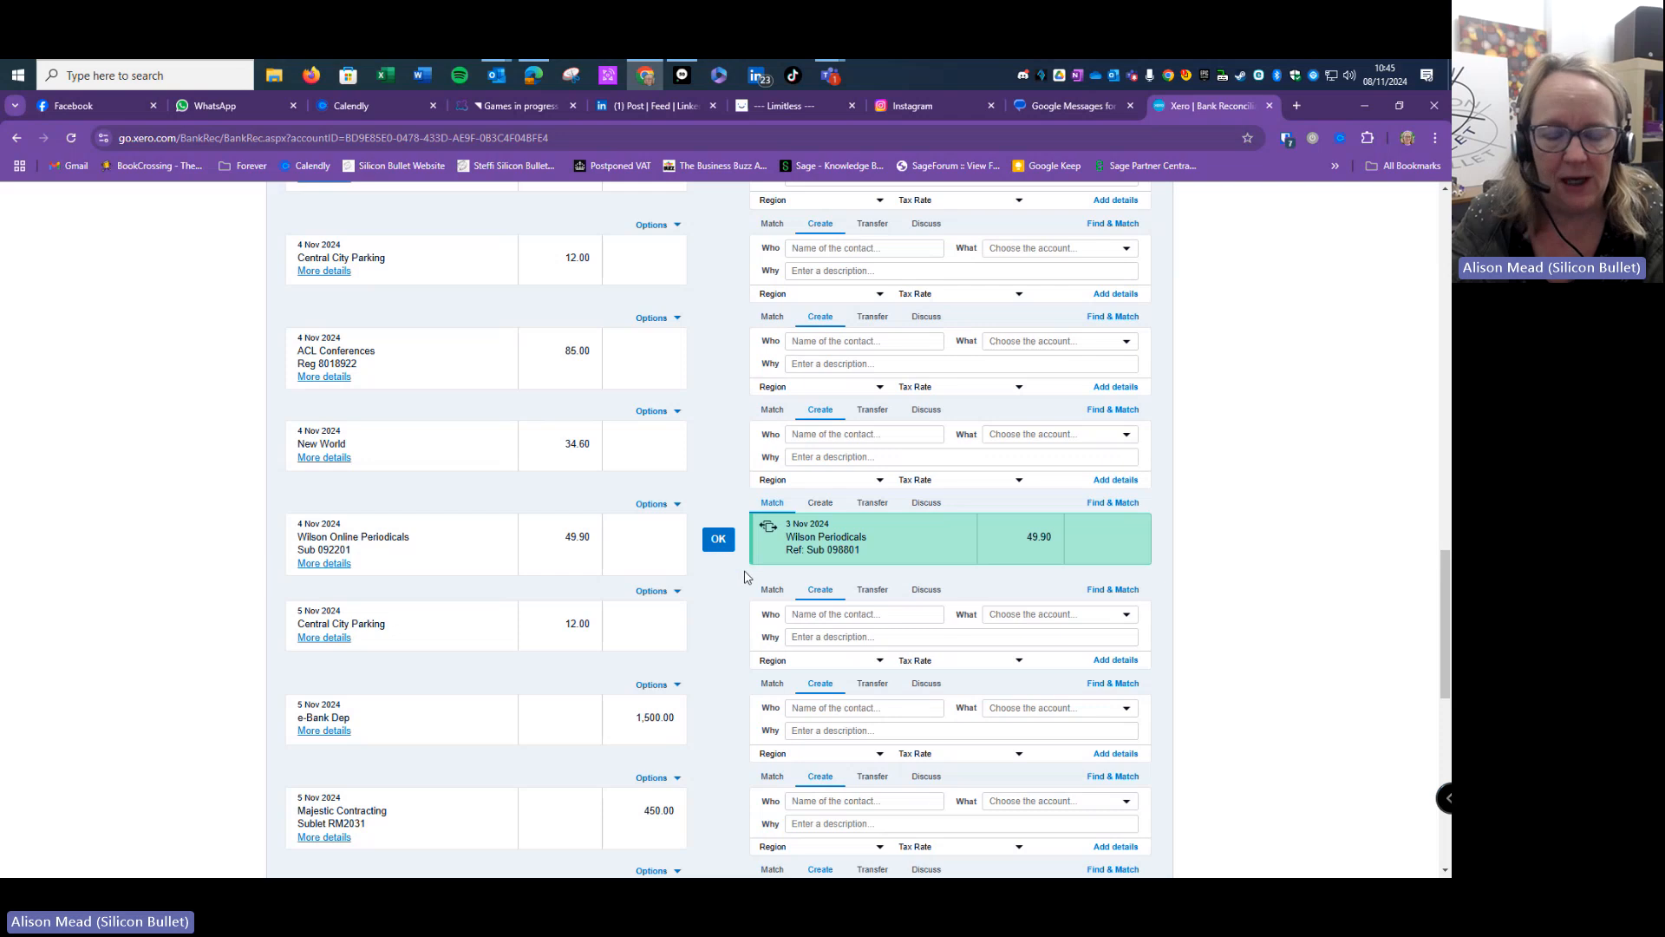
{"action": "scroll", "coordinate": [737, 546], "scroll_direction": "up", "scroll_amount": 3}
{"action": "scroll", "coordinate": [745, 529], "scroll_direction": "up", "scroll_amount": 8}
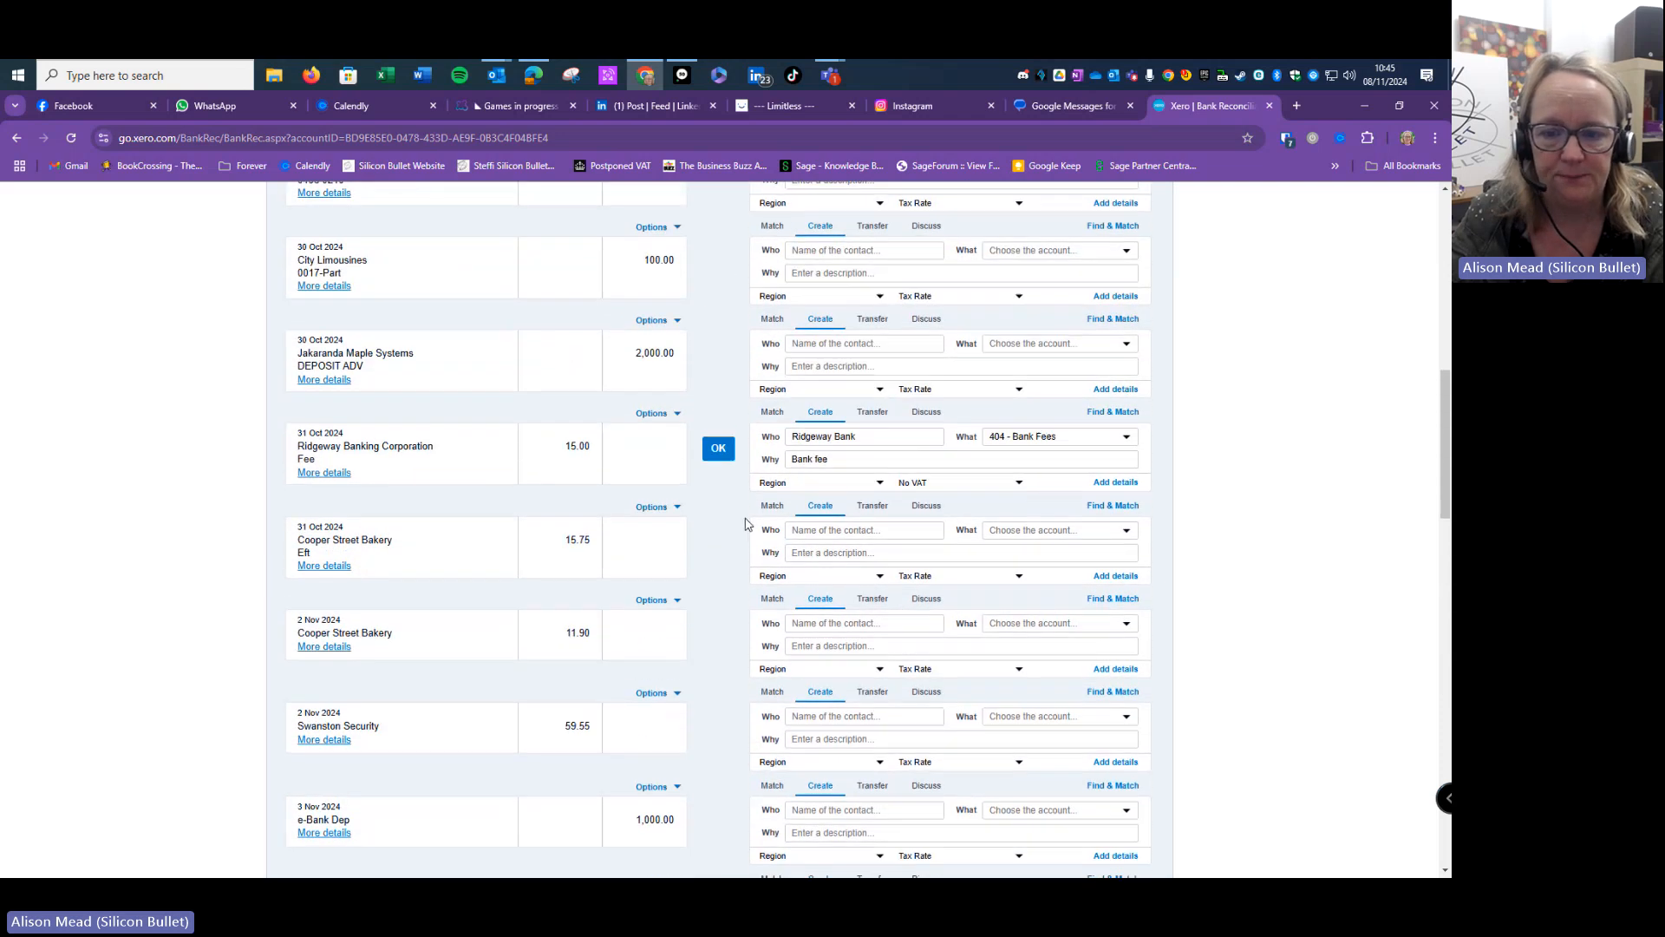
{"action": "scroll", "coordinate": [728, 468], "scroll_direction": "down", "scroll_amount": 1}
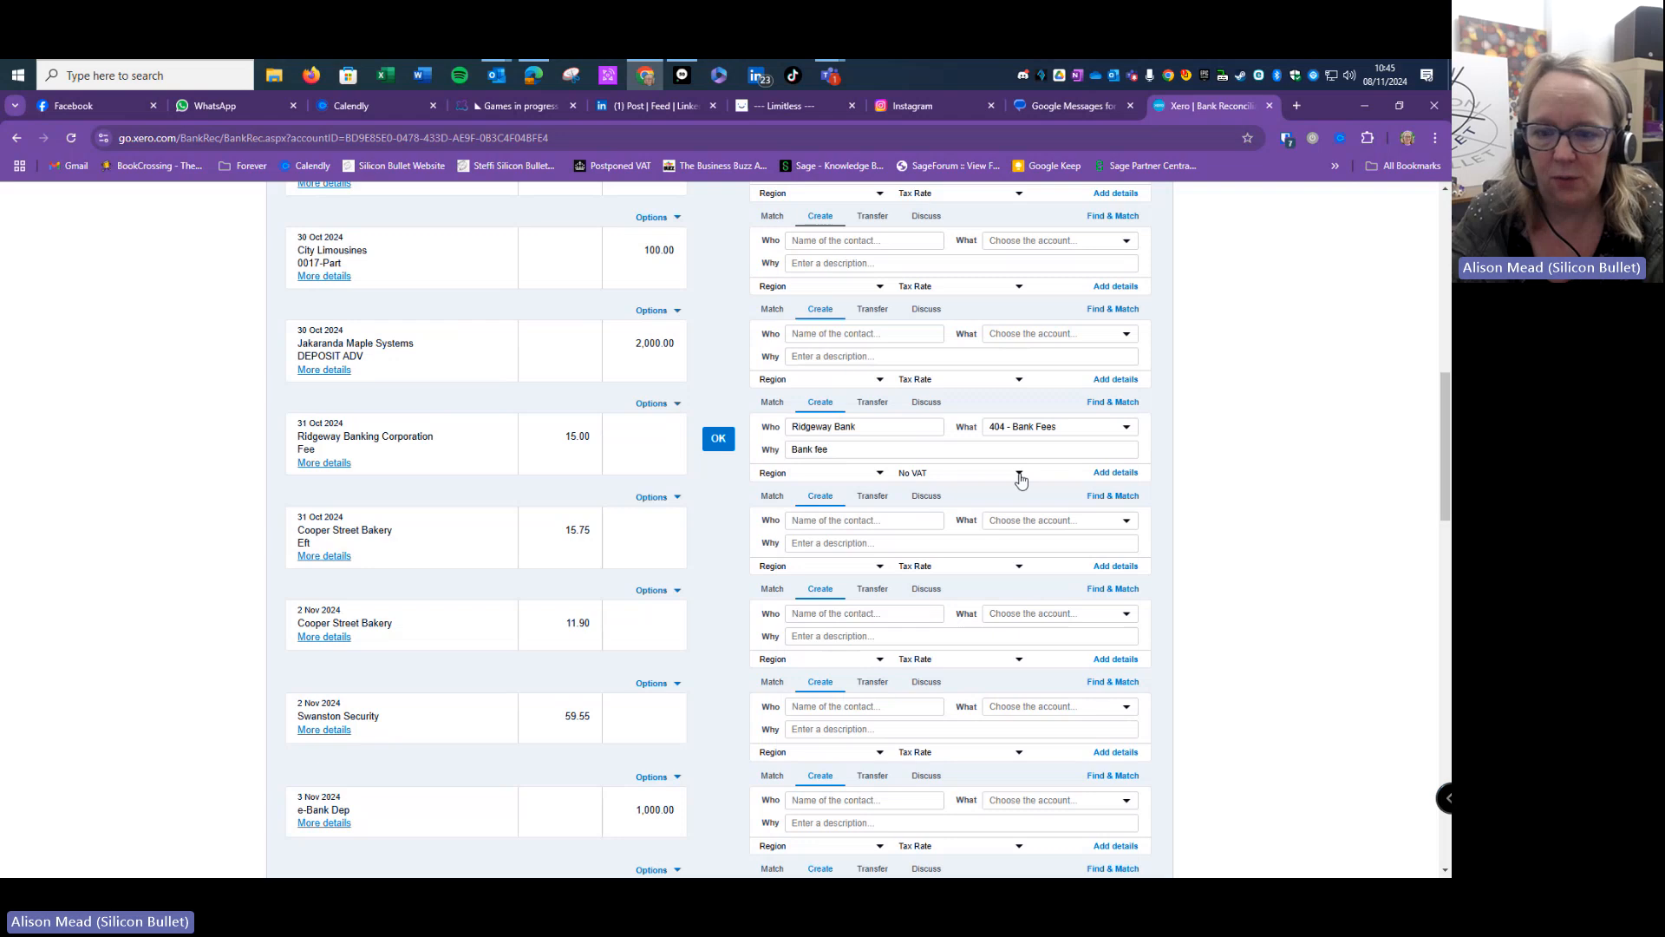
- Create a bank rule from the Ridgeway Banking Corporation fee line's Options menu
{"action": "left_click", "coordinate": [656, 404]}
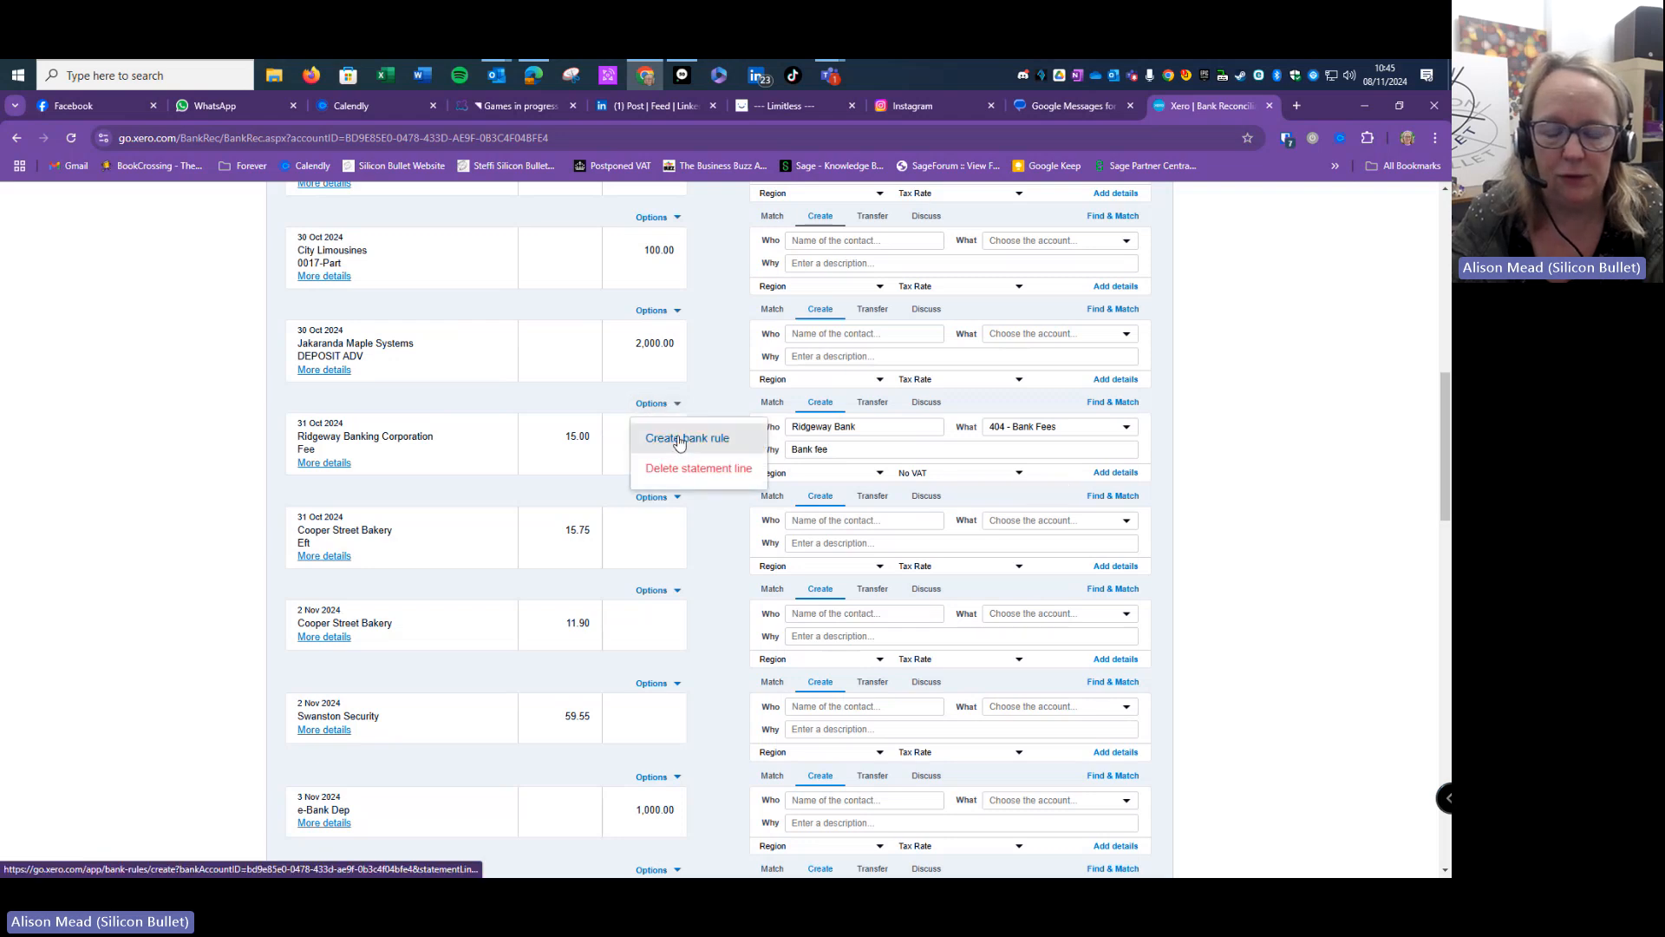
{"action": "left_click", "coordinate": [679, 439]}
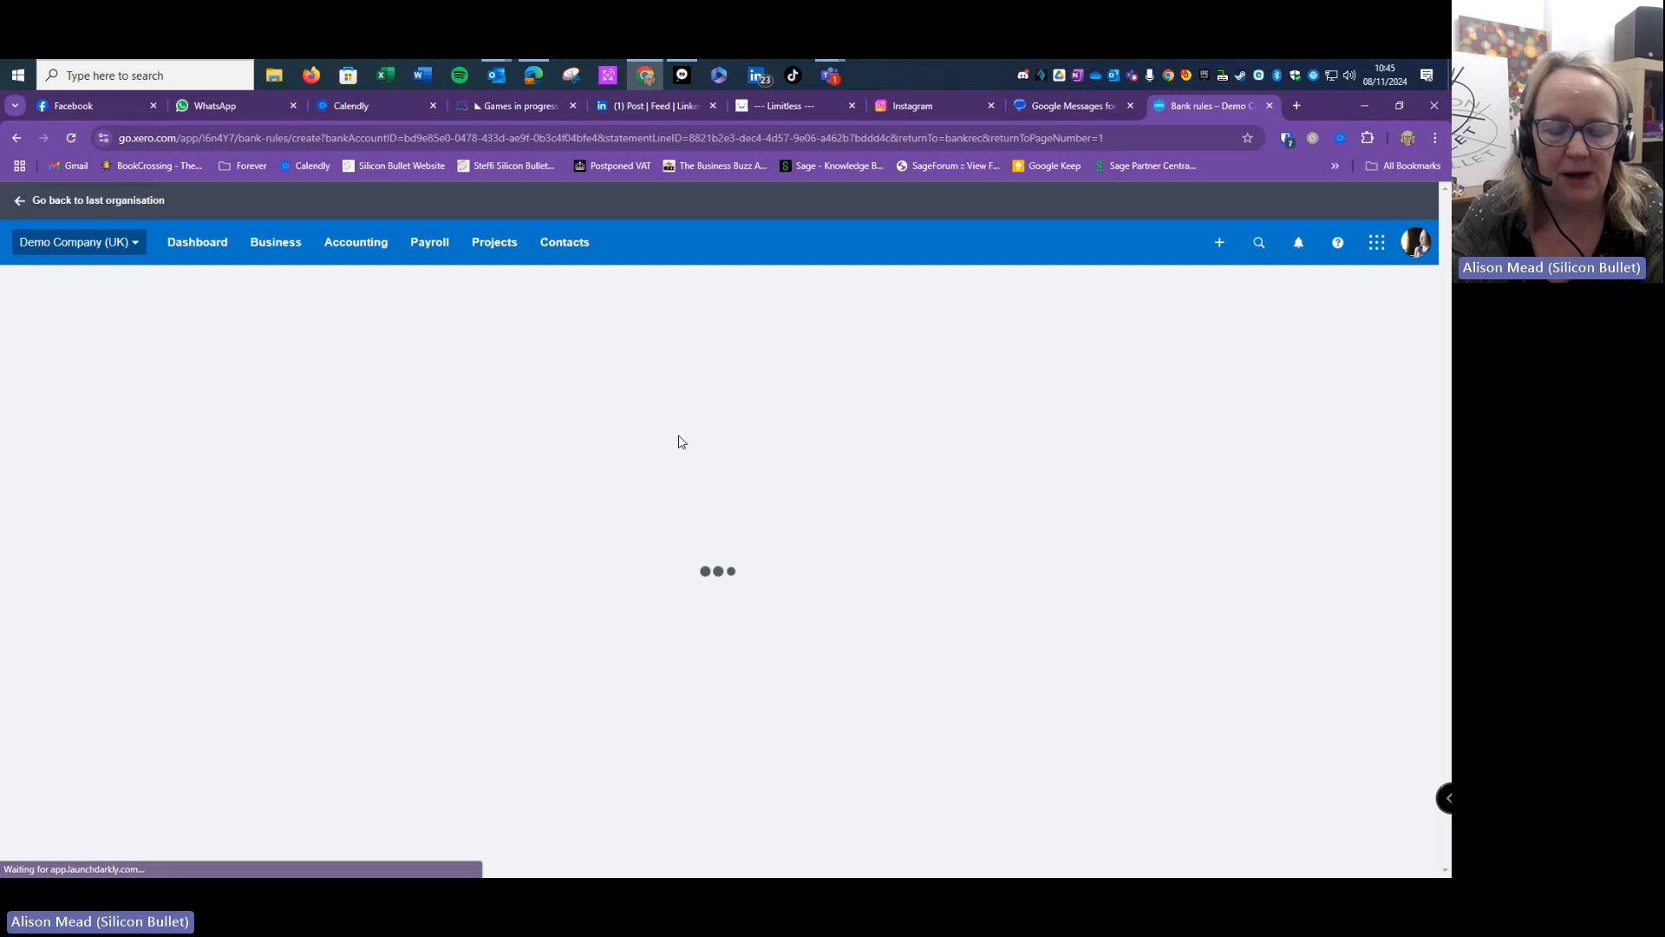
{"action": "scroll", "coordinate": [690, 434], "scroll_direction": "down", "scroll_amount": 2}
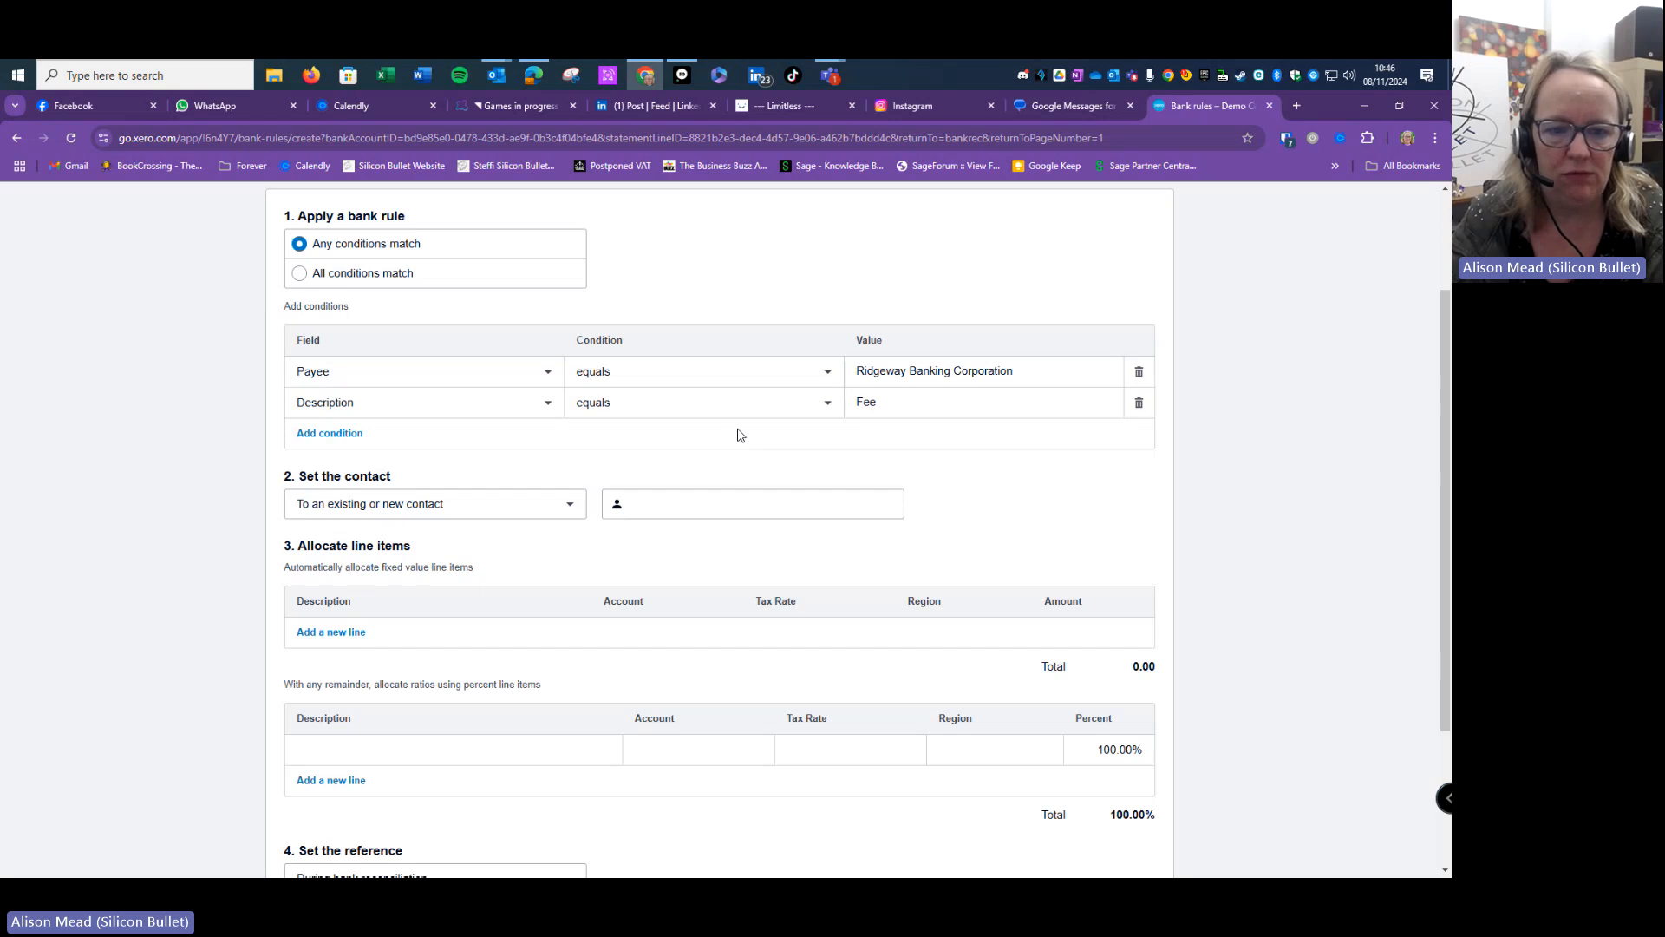
- Change the rule conditions to Payee contains 'Ridgeway' and Description contains 'Fee'
{"action": "scroll", "coordinate": [739, 438], "scroll_direction": "up", "scroll_amount": 1}
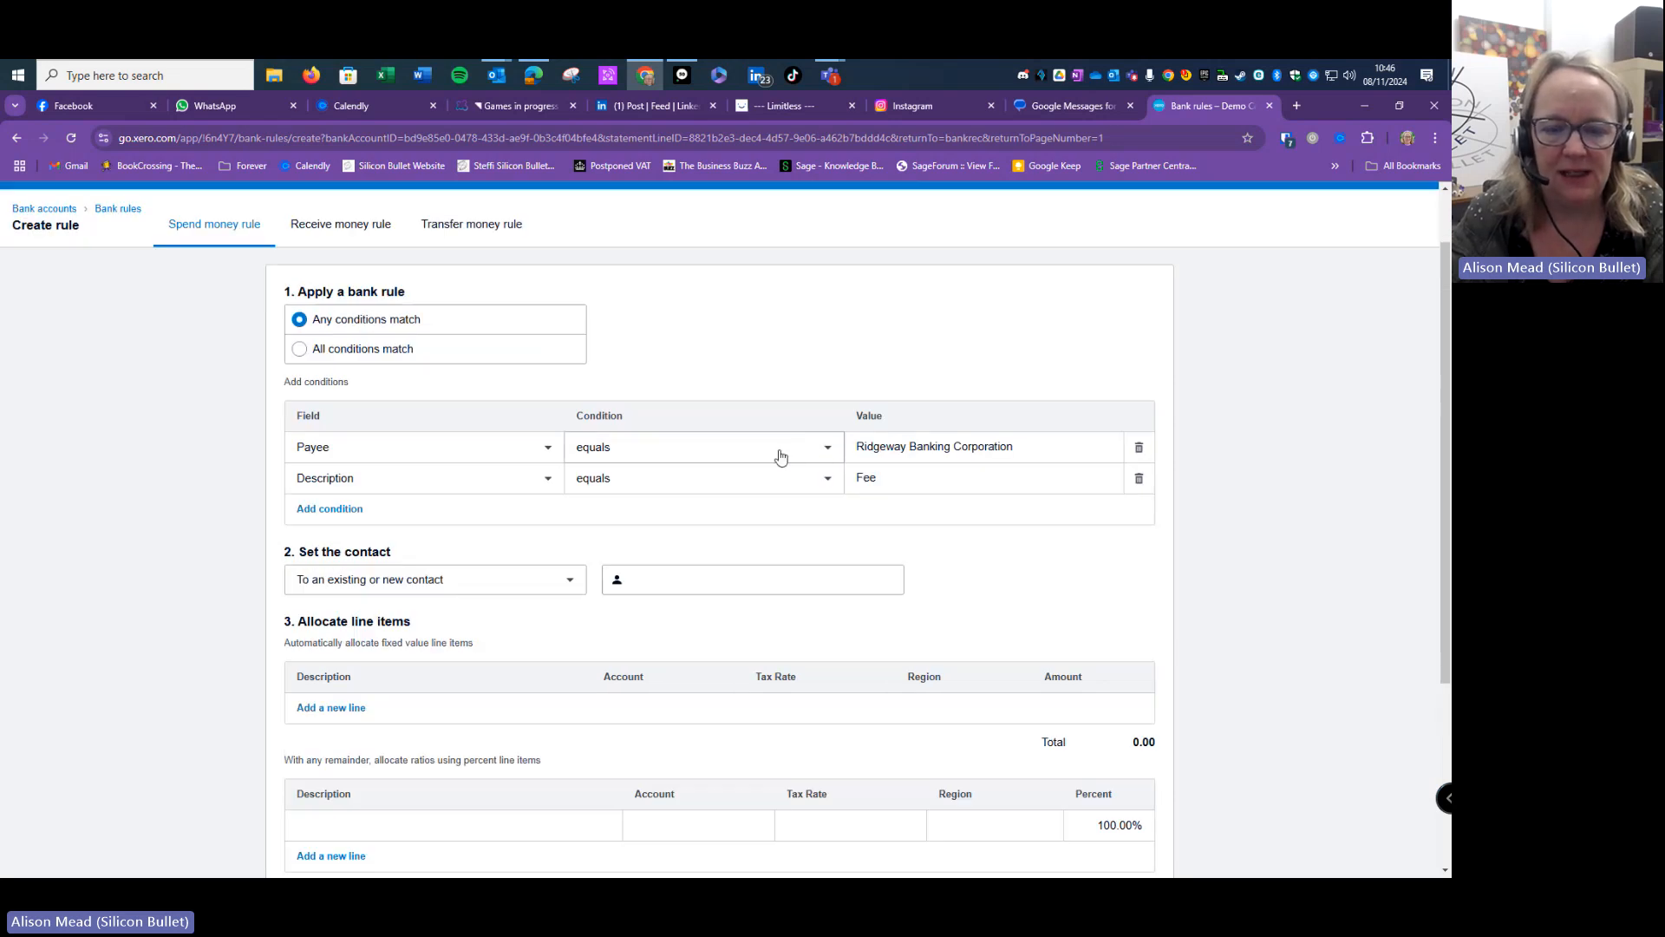
{"action": "scroll", "coordinate": [701, 425], "scroll_direction": "down", "scroll_amount": 1}
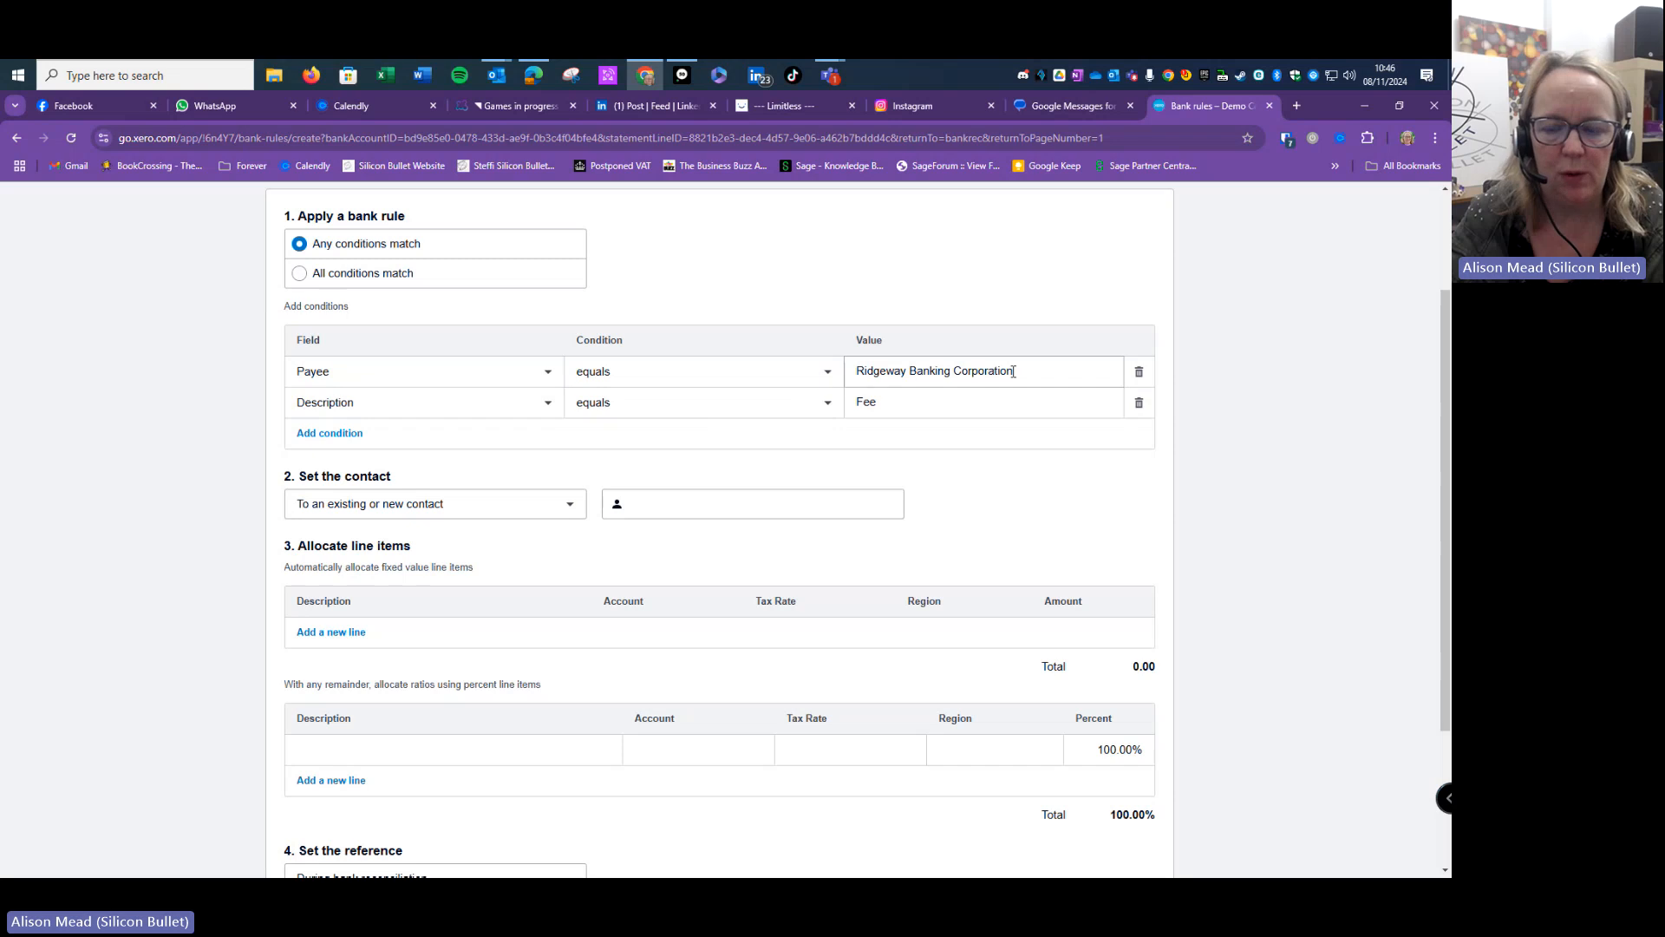
{"action": "left_click", "coordinate": [827, 373]}
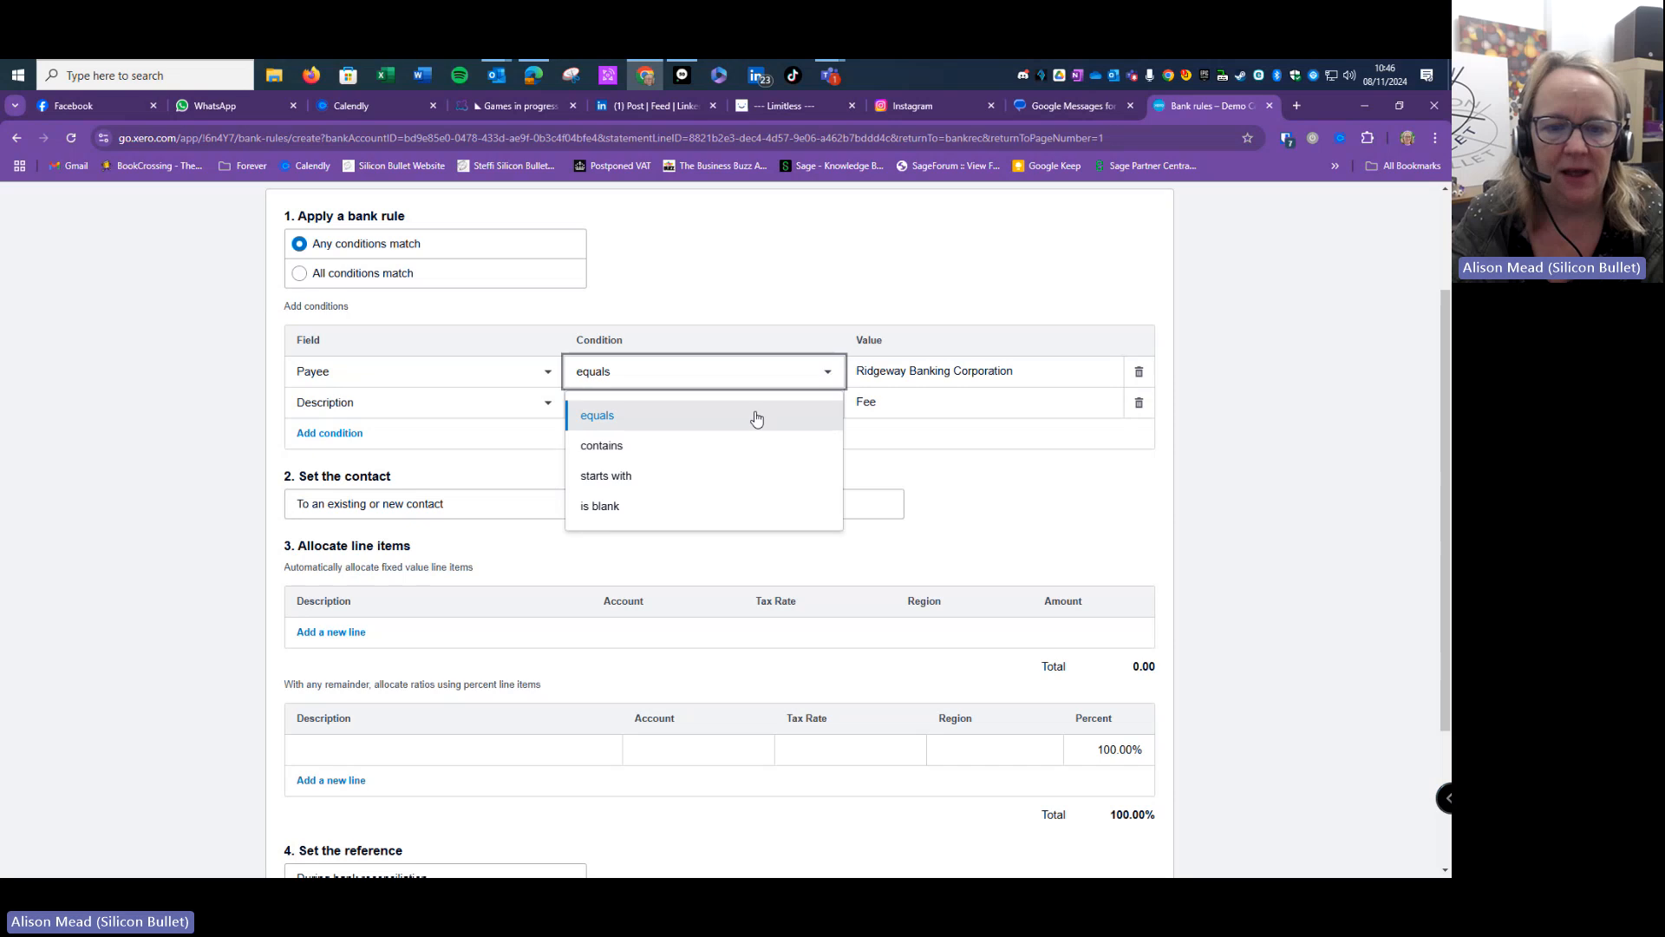
{"action": "left_click", "coordinate": [702, 443]}
{"action": "triple_click", "coordinate": [1029, 368]}
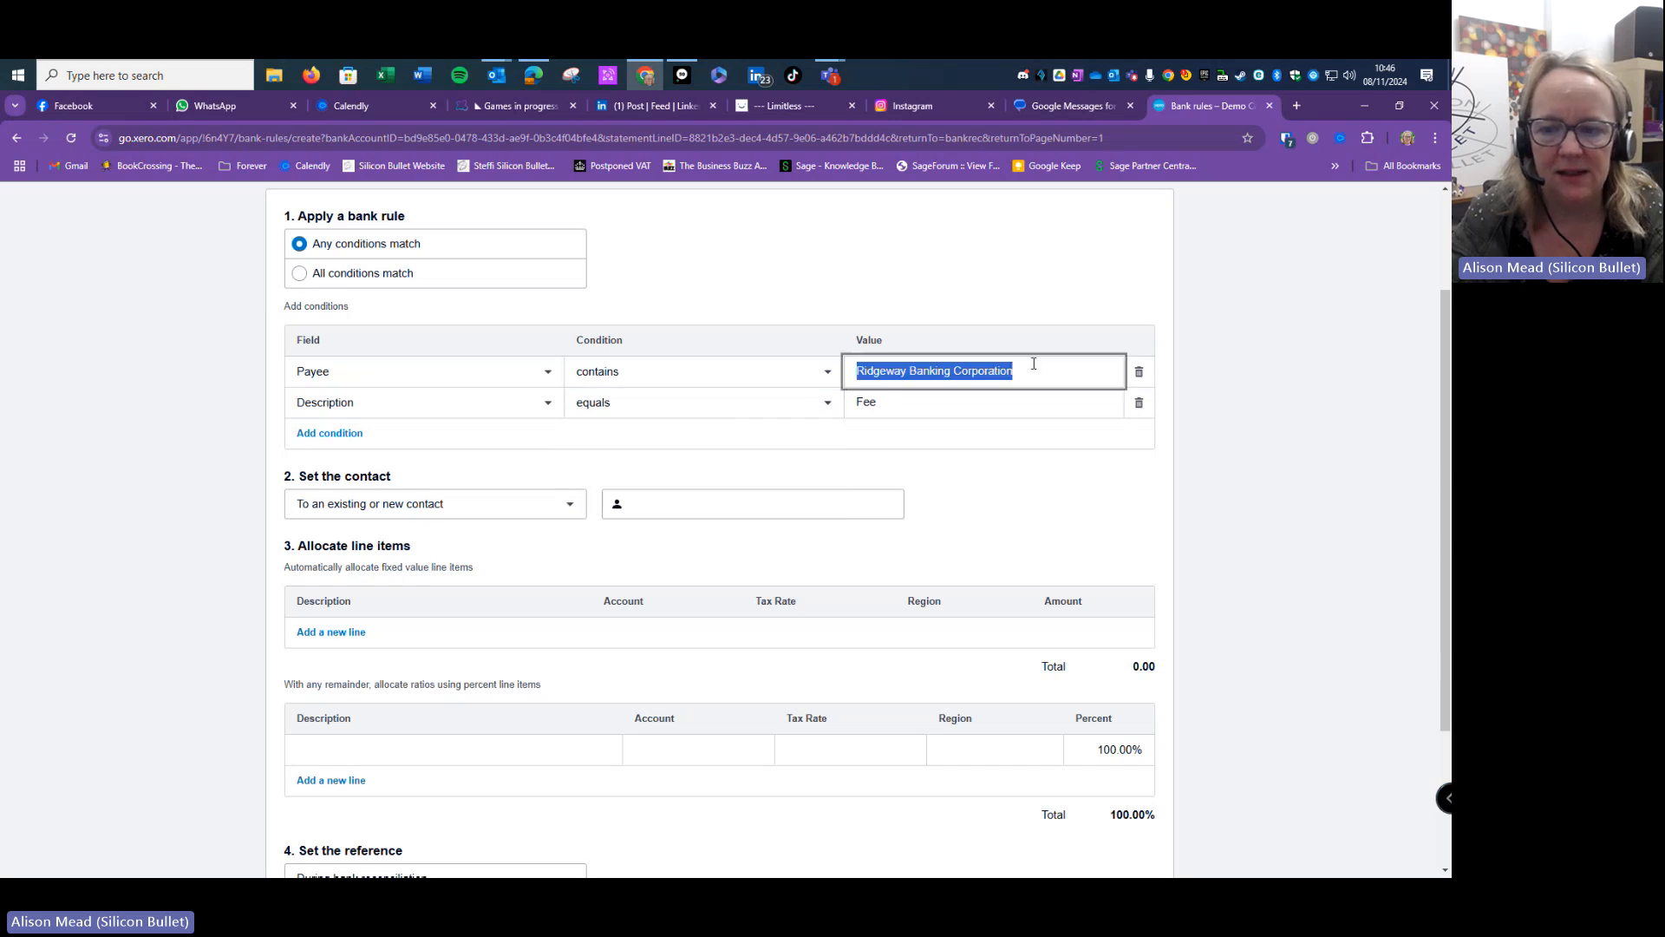
{"action": "left_click", "coordinate": [1036, 361]}
{"action": "key", "text": "BackSpace"}
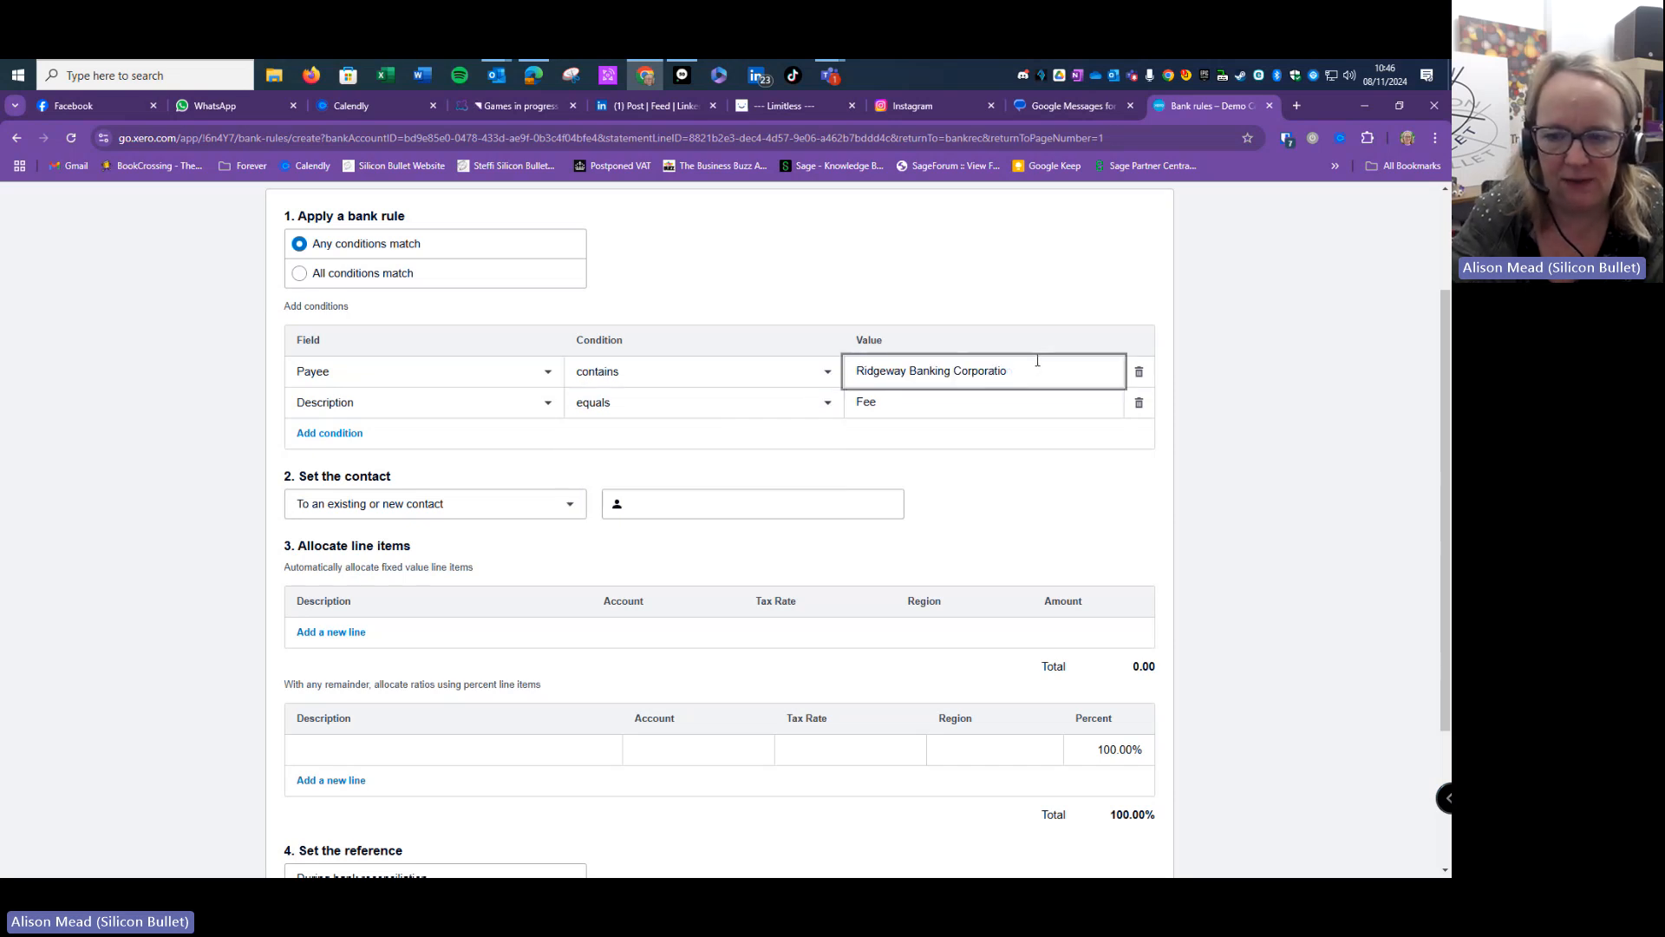
{"action": "key", "text": "BackSpace"}
{"action": "key", "text": "BackSpace"}
{"action": "key", "text": "BackSpace"}
{"action": "key", "text": "BackSpace"}
{"action": "key", "text": "BackSpace"}
{"action": "key", "text": "BackSpace"}
{"action": "key", "text": "BackSpace"}
{"action": "key", "text": "BackSpace"}
{"action": "key", "text": "BackSpace"}
{"action": "key", "text": "BackSpace"}
{"action": "key", "text": "BackSpace"}
{"action": "key", "text": "BackSpace"}
{"action": "key", "text": "BackSpace"}
{"action": "key", "text": "BackSpace"}
{"action": "key", "text": "BackSpace"}
{"action": "key", "text": "BackSpace"}
{"action": "key", "text": "BackSpace"}
{"action": "key", "text": "BackSpace"}
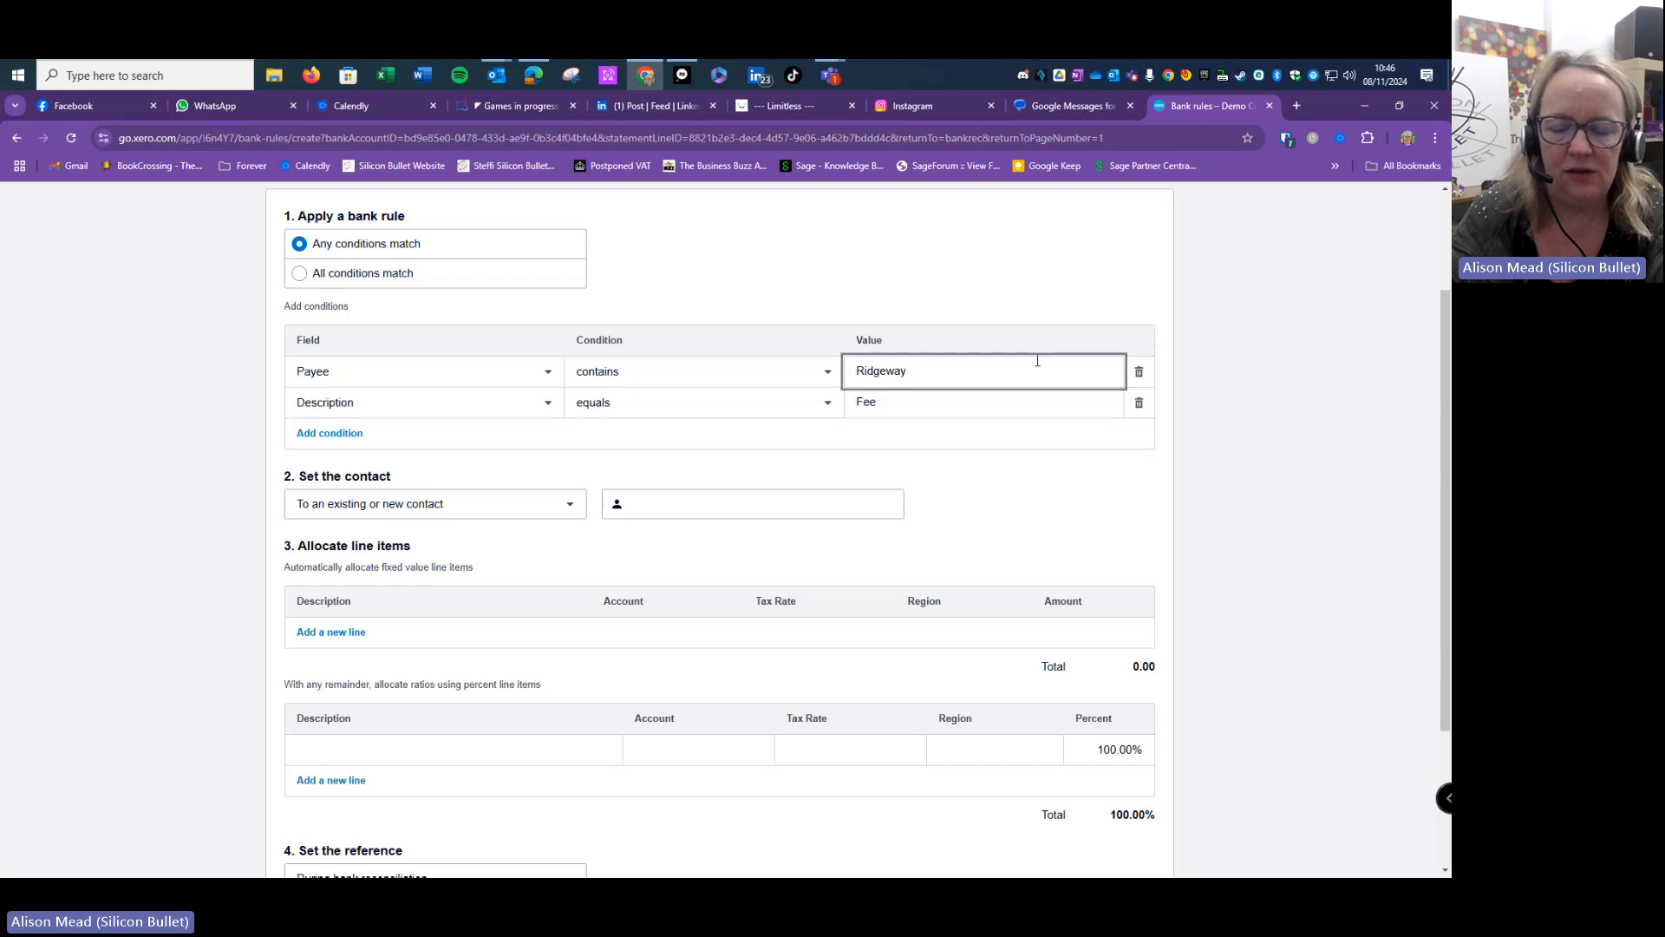
{"action": "left_click", "coordinate": [828, 404]}
{"action": "left_click", "coordinate": [736, 476]}
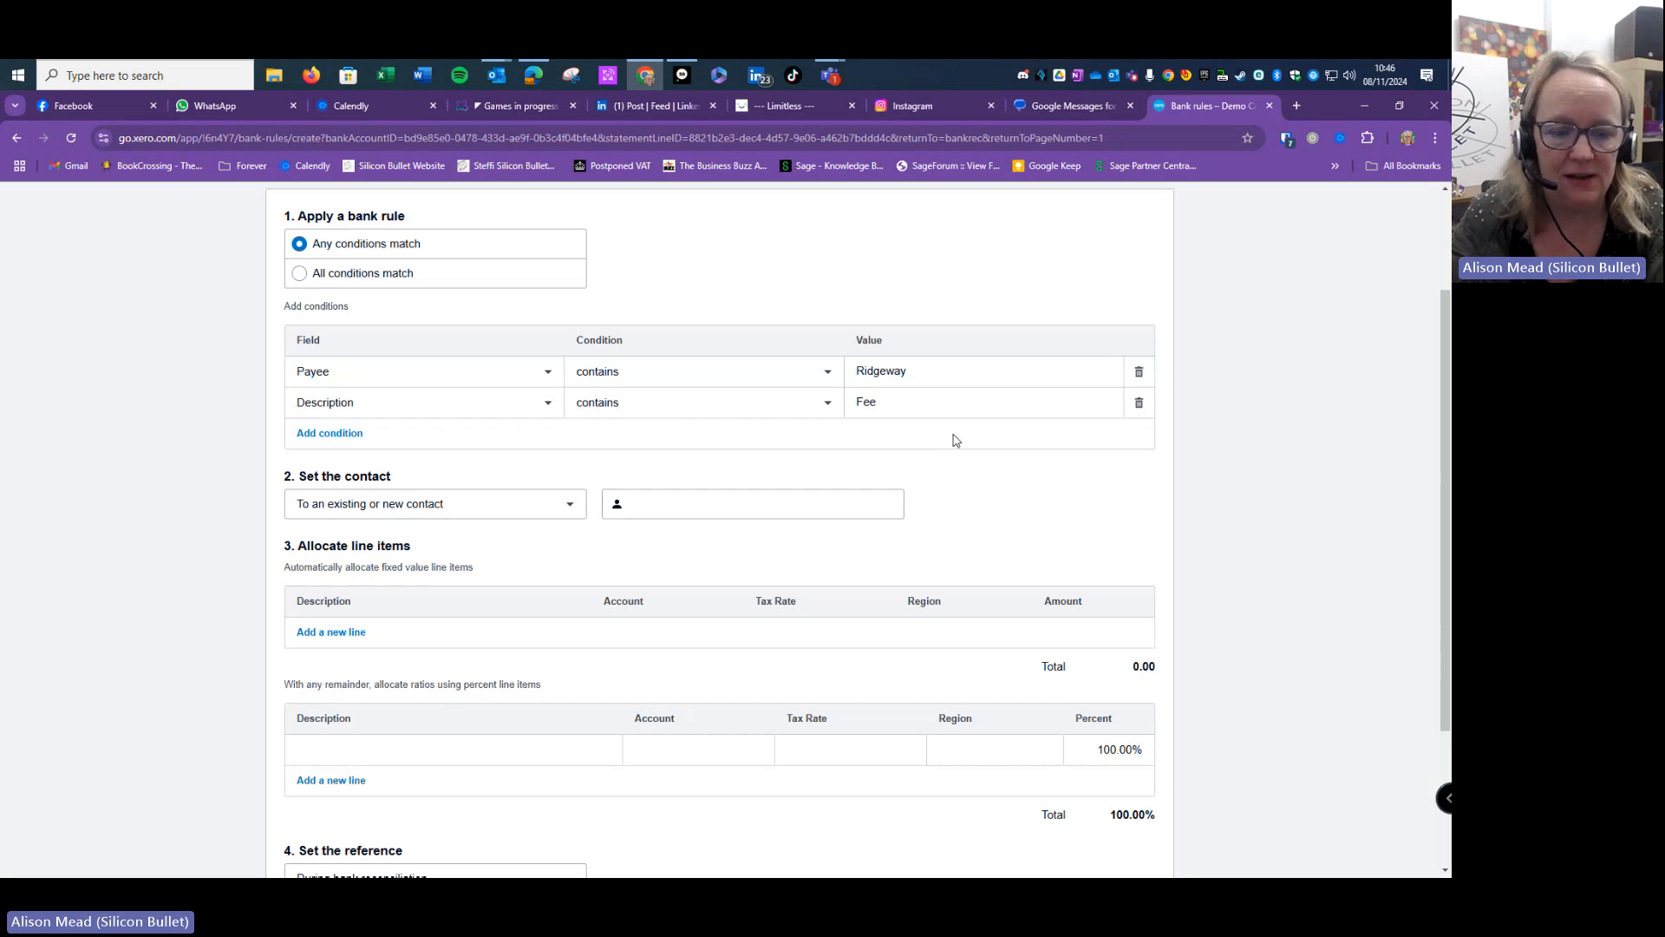
{"action": "scroll", "coordinate": [954, 439], "scroll_direction": "down", "scroll_amount": 2}
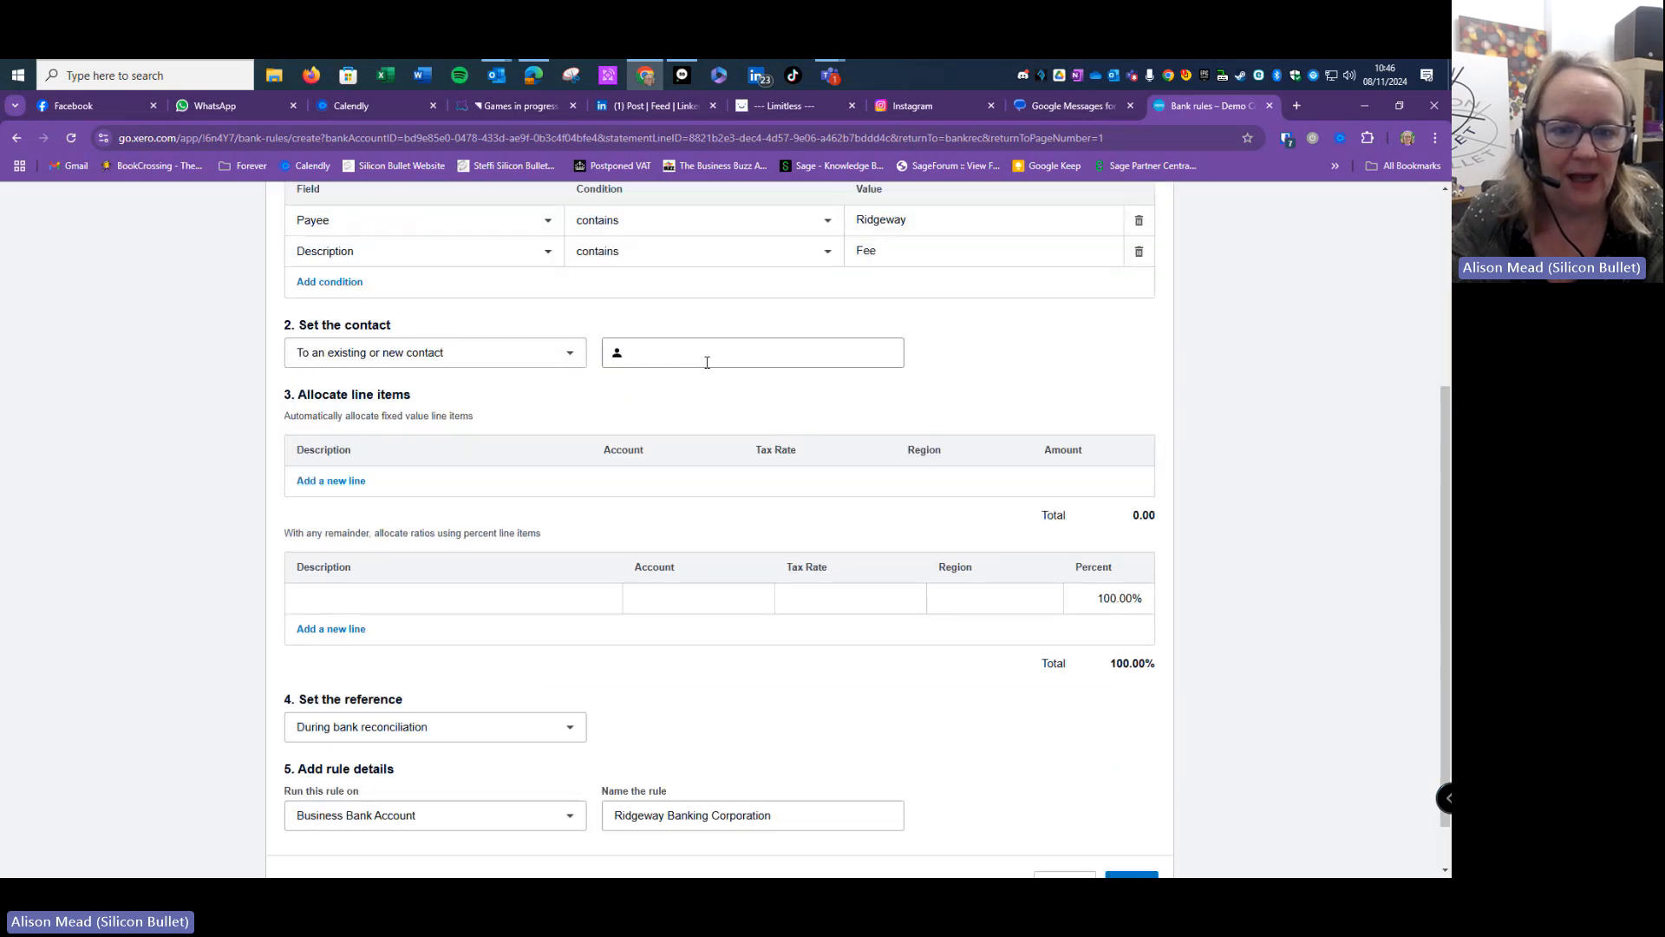
- Set the rule's contact to Ridgeway Bank
{"action": "left_click", "coordinate": [707, 359]}
{"action": "type", "text": "Ri"}
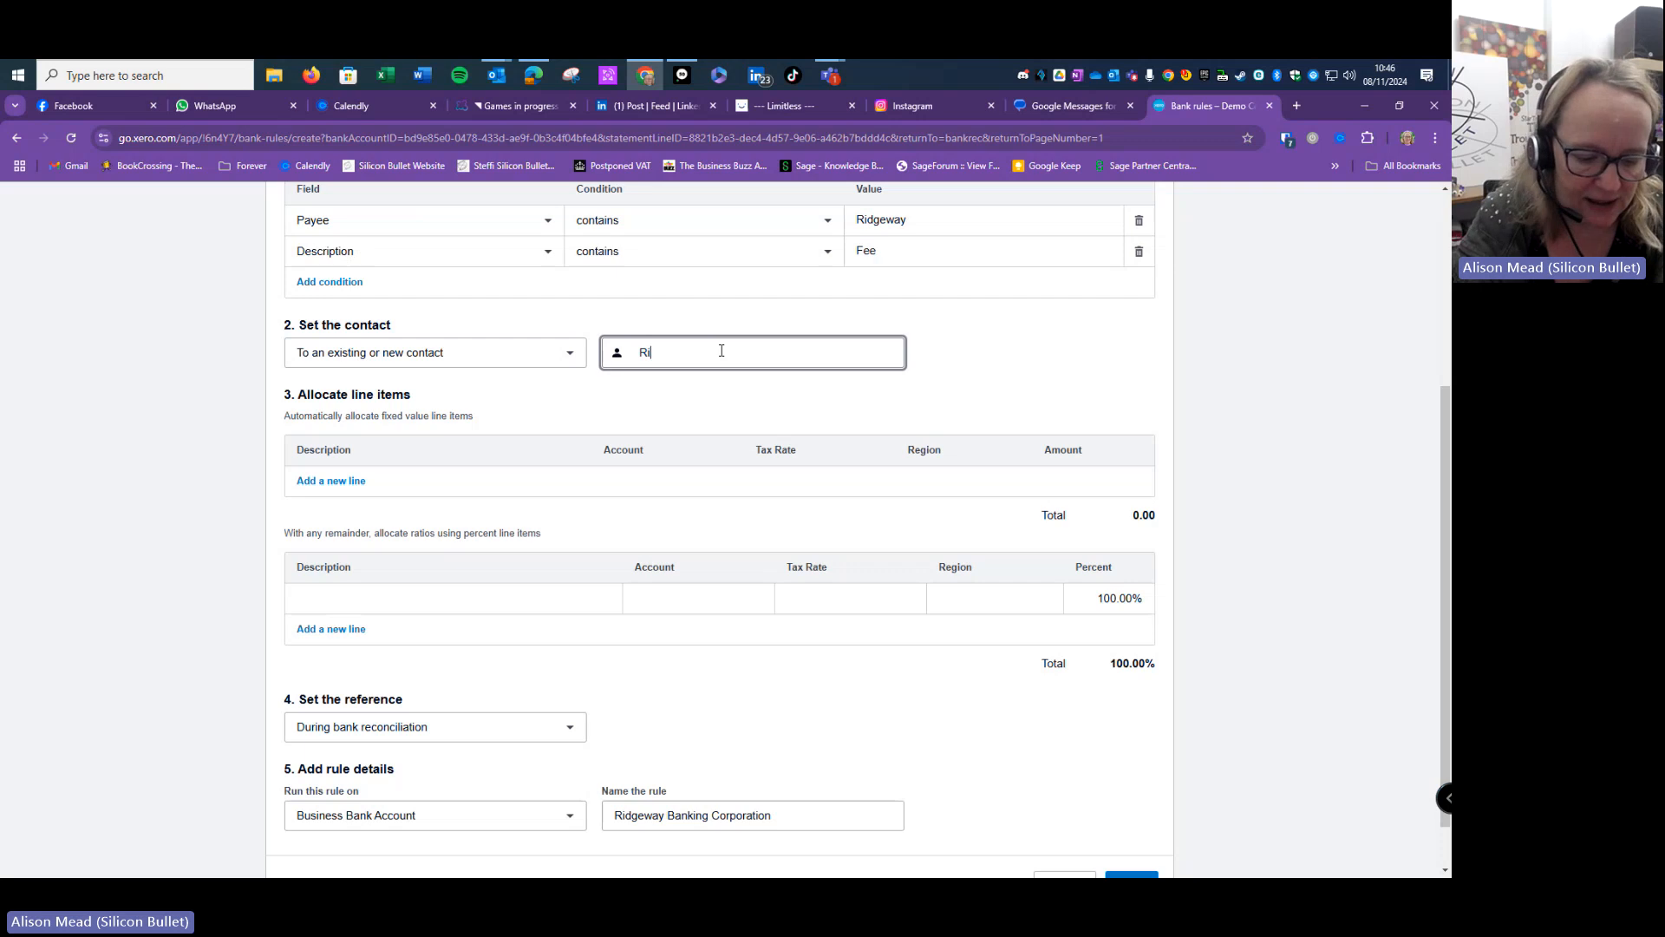
{"action": "type", "text": "dge"}
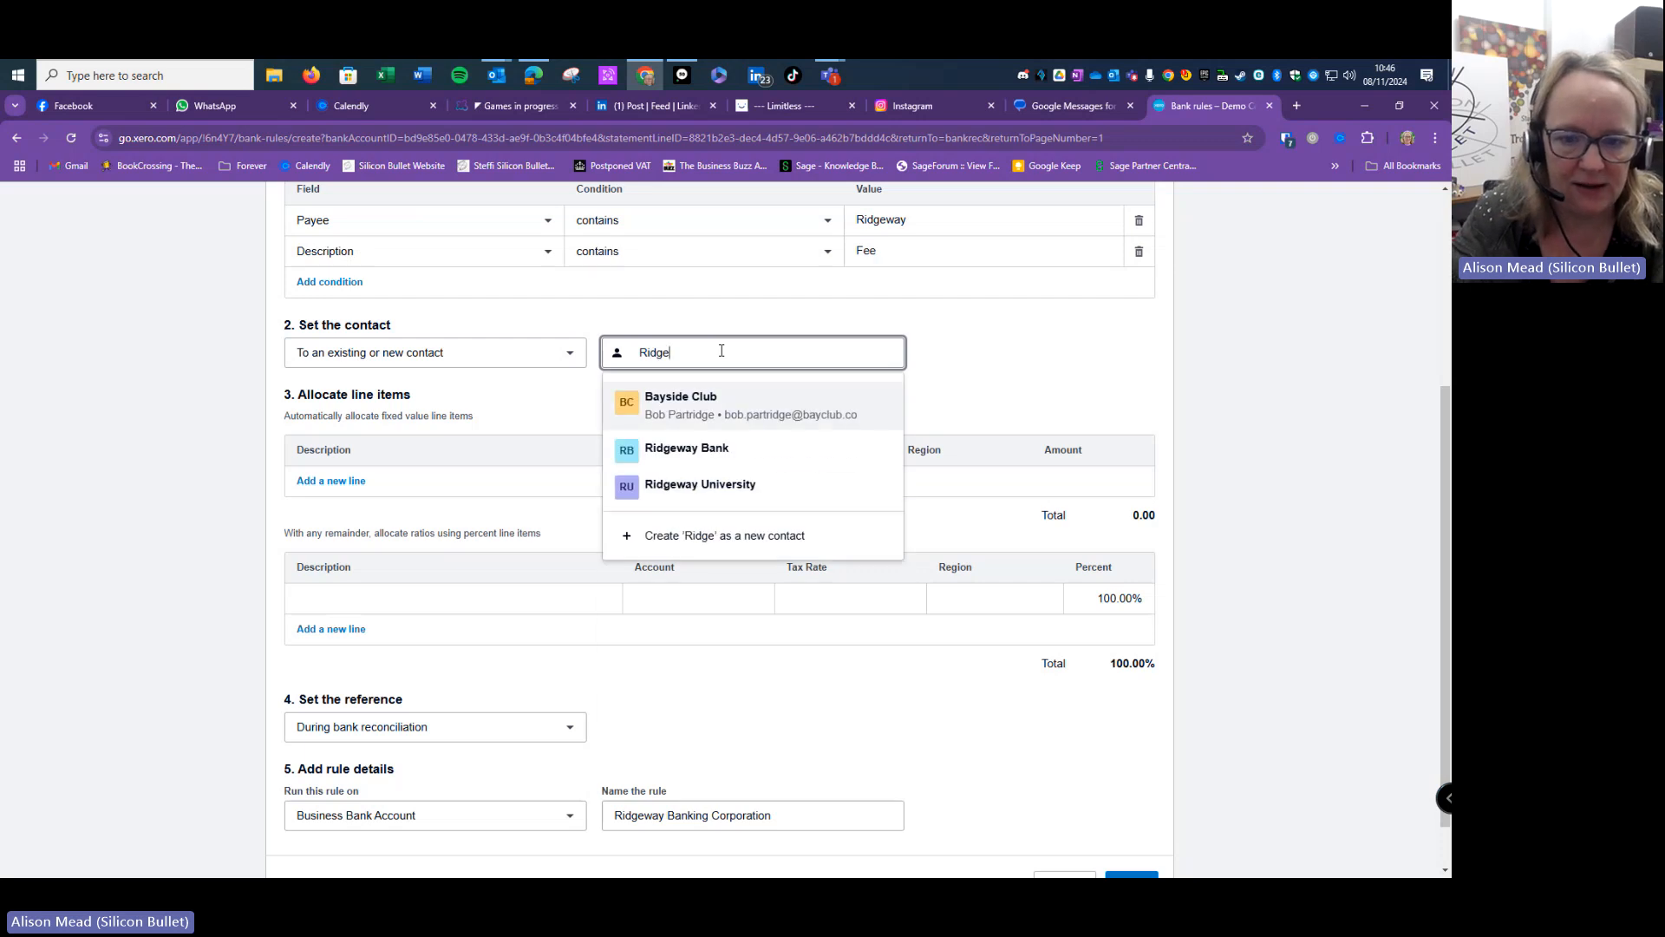
{"action": "left_click", "coordinate": [711, 448]}
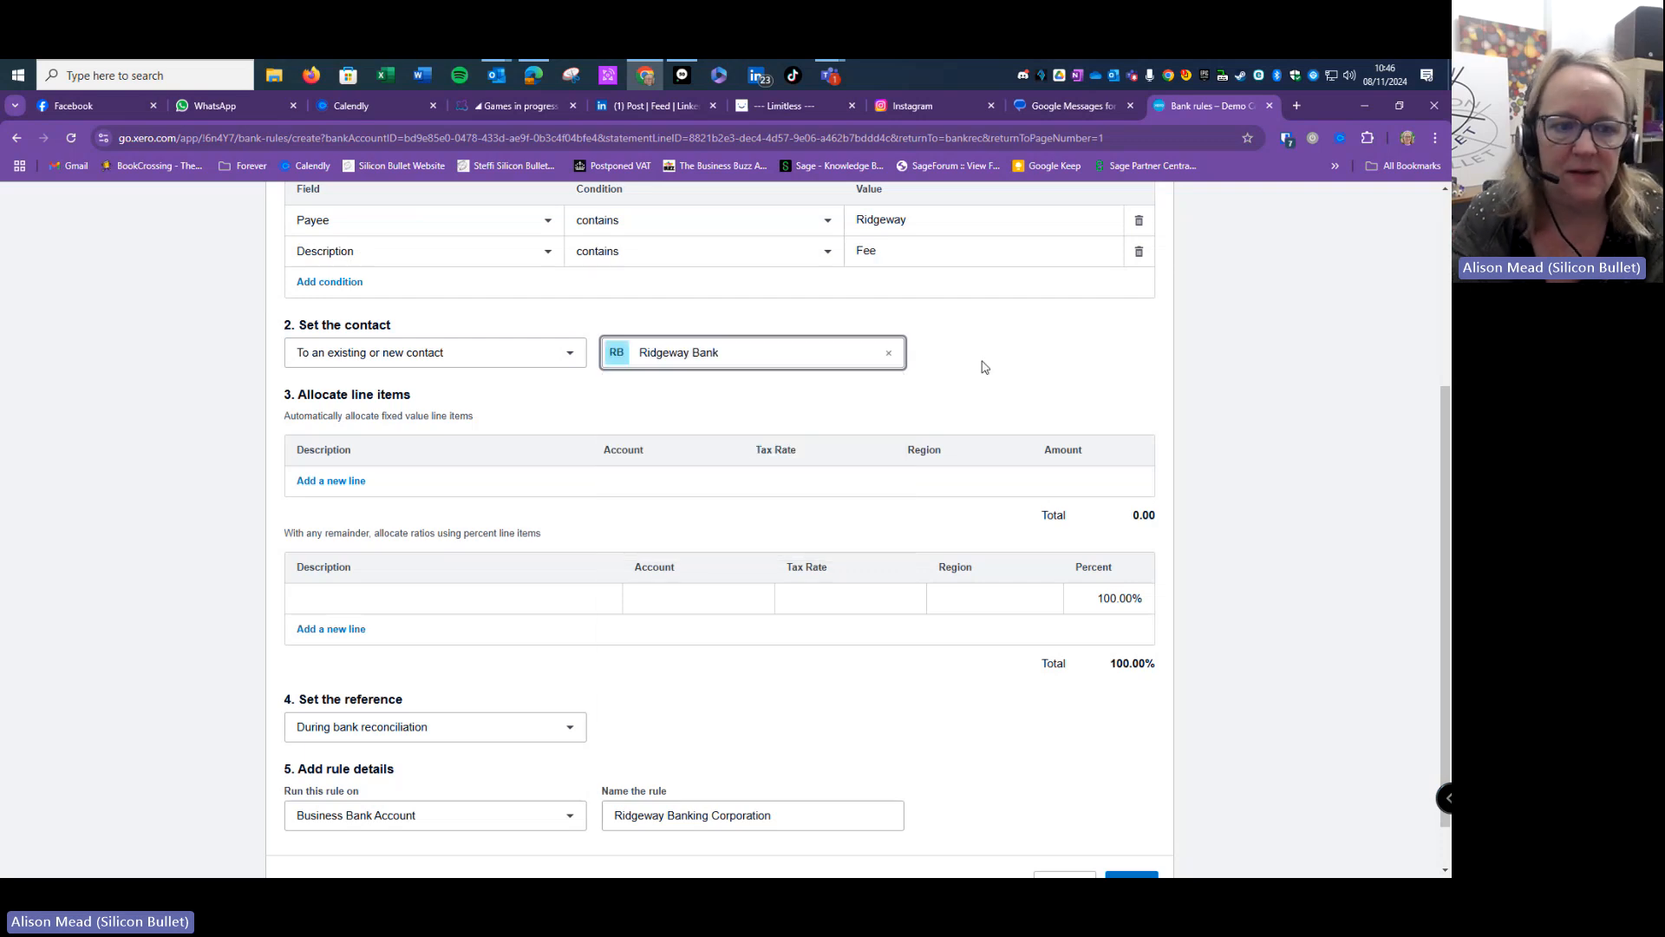
{"action": "scroll", "coordinate": [992, 371], "scroll_direction": "up", "scroll_amount": 1}
{"action": "scroll", "coordinate": [988, 364], "scroll_direction": "down", "scroll_amount": 2}
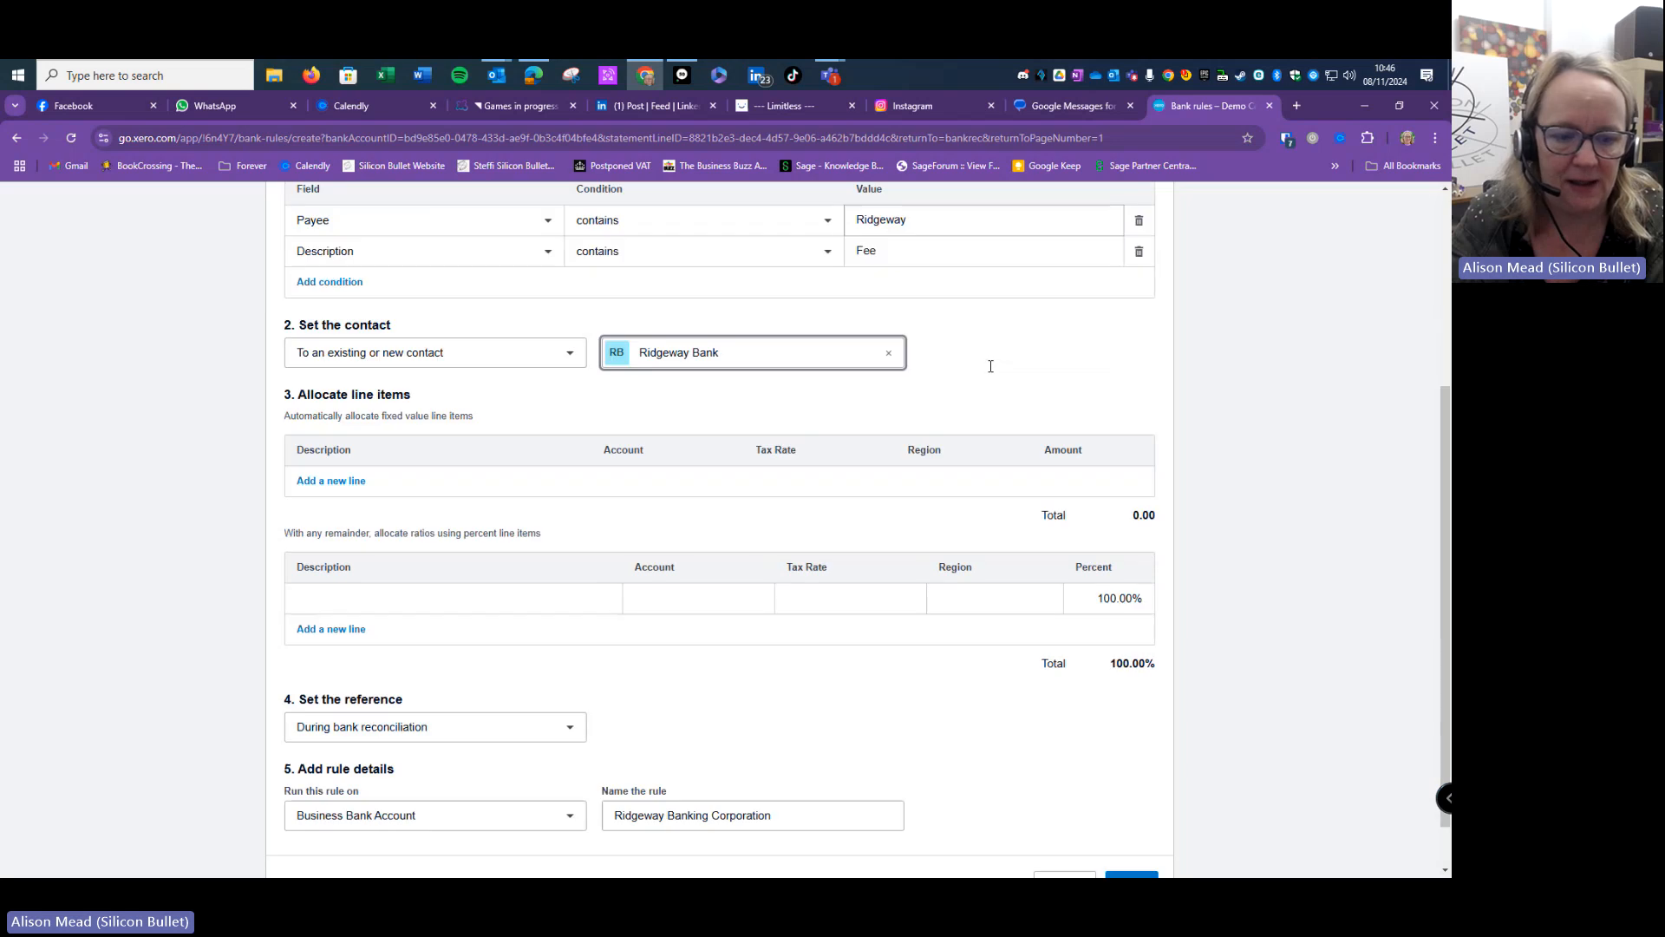
- Allocate the 100% line to 'Bank Fee', account 404 - Bank Fees, with No VAT
{"action": "left_click", "coordinate": [544, 607]}
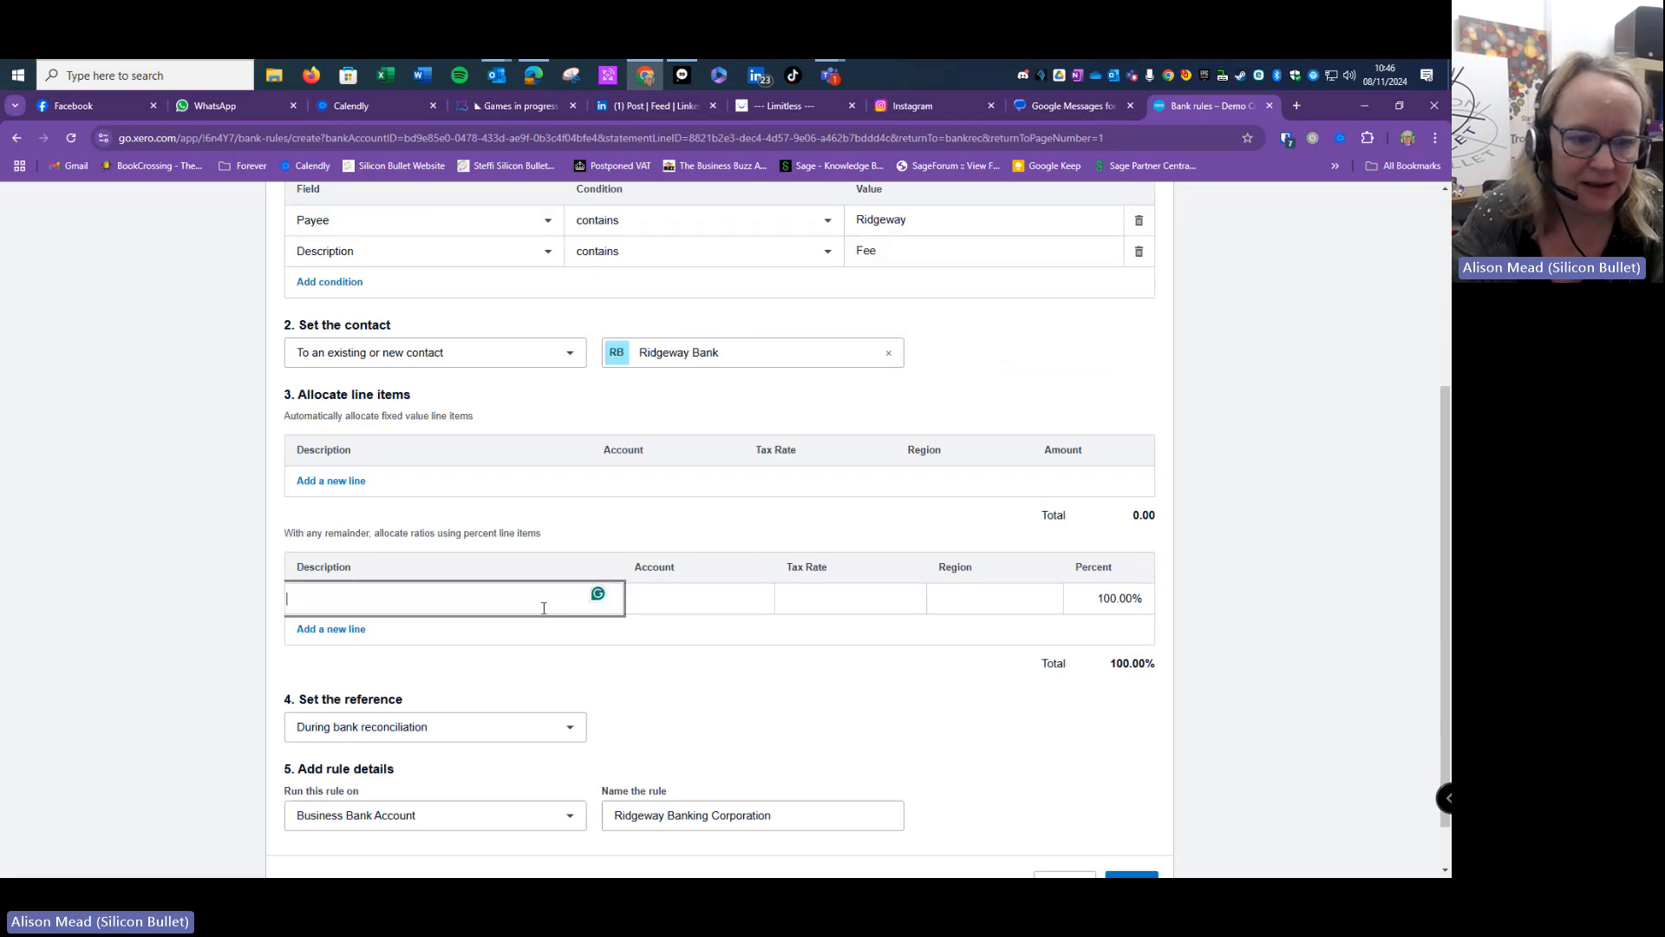
{"action": "type", "text": "Bank"}
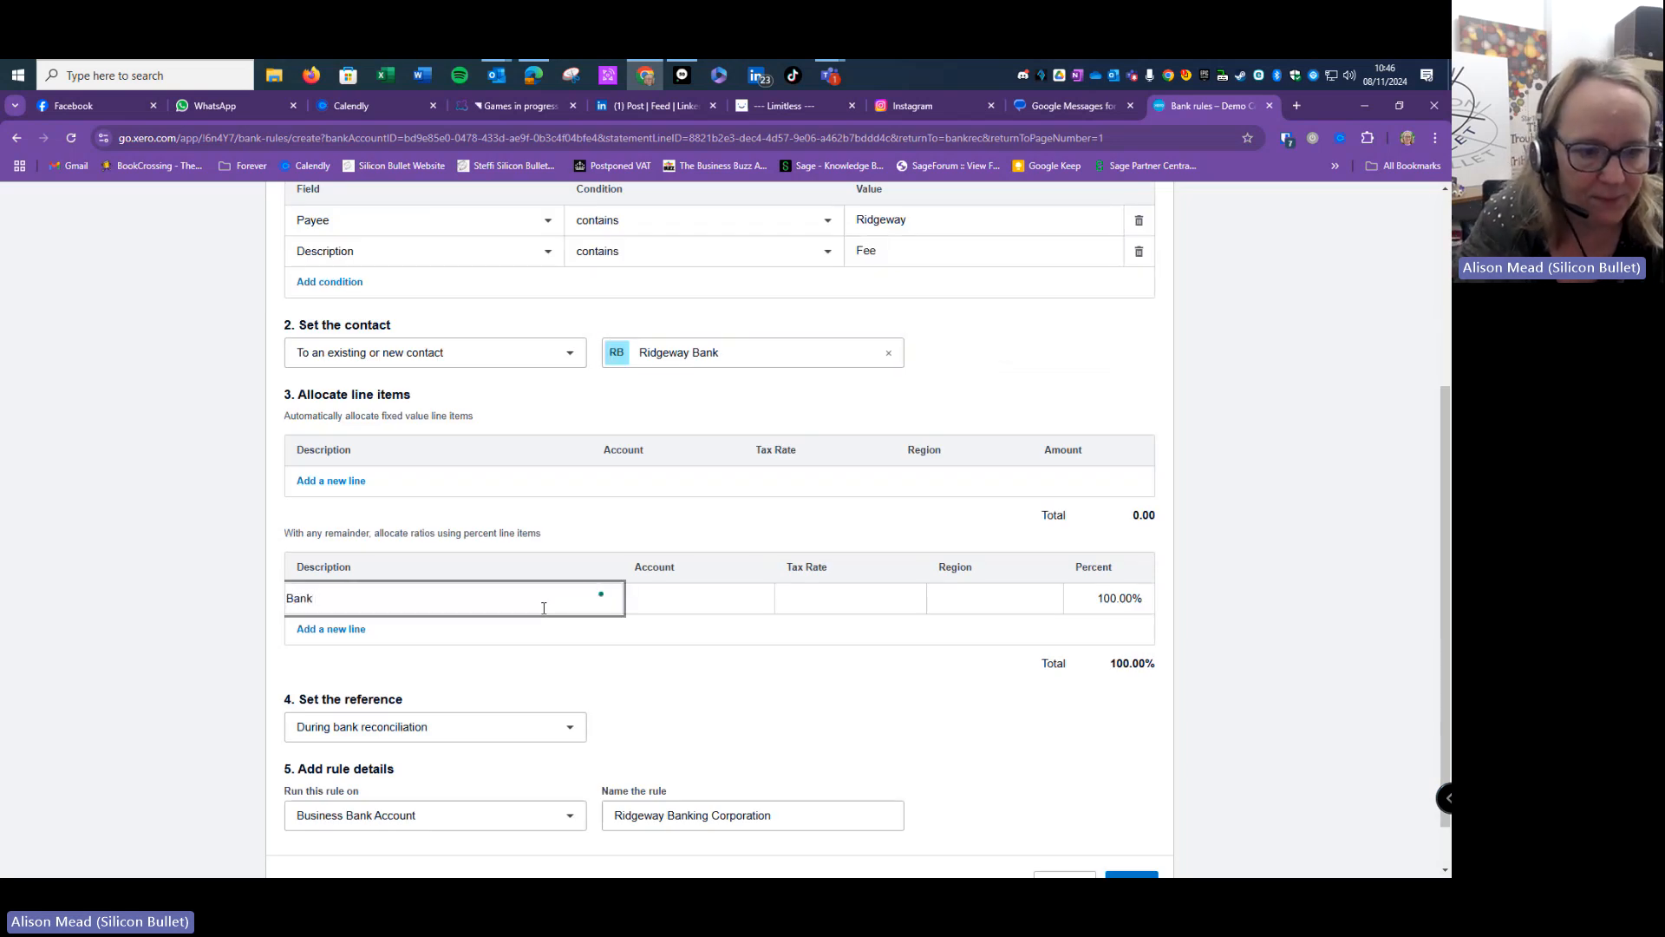
{"action": "key", "text": "BackSpace"}
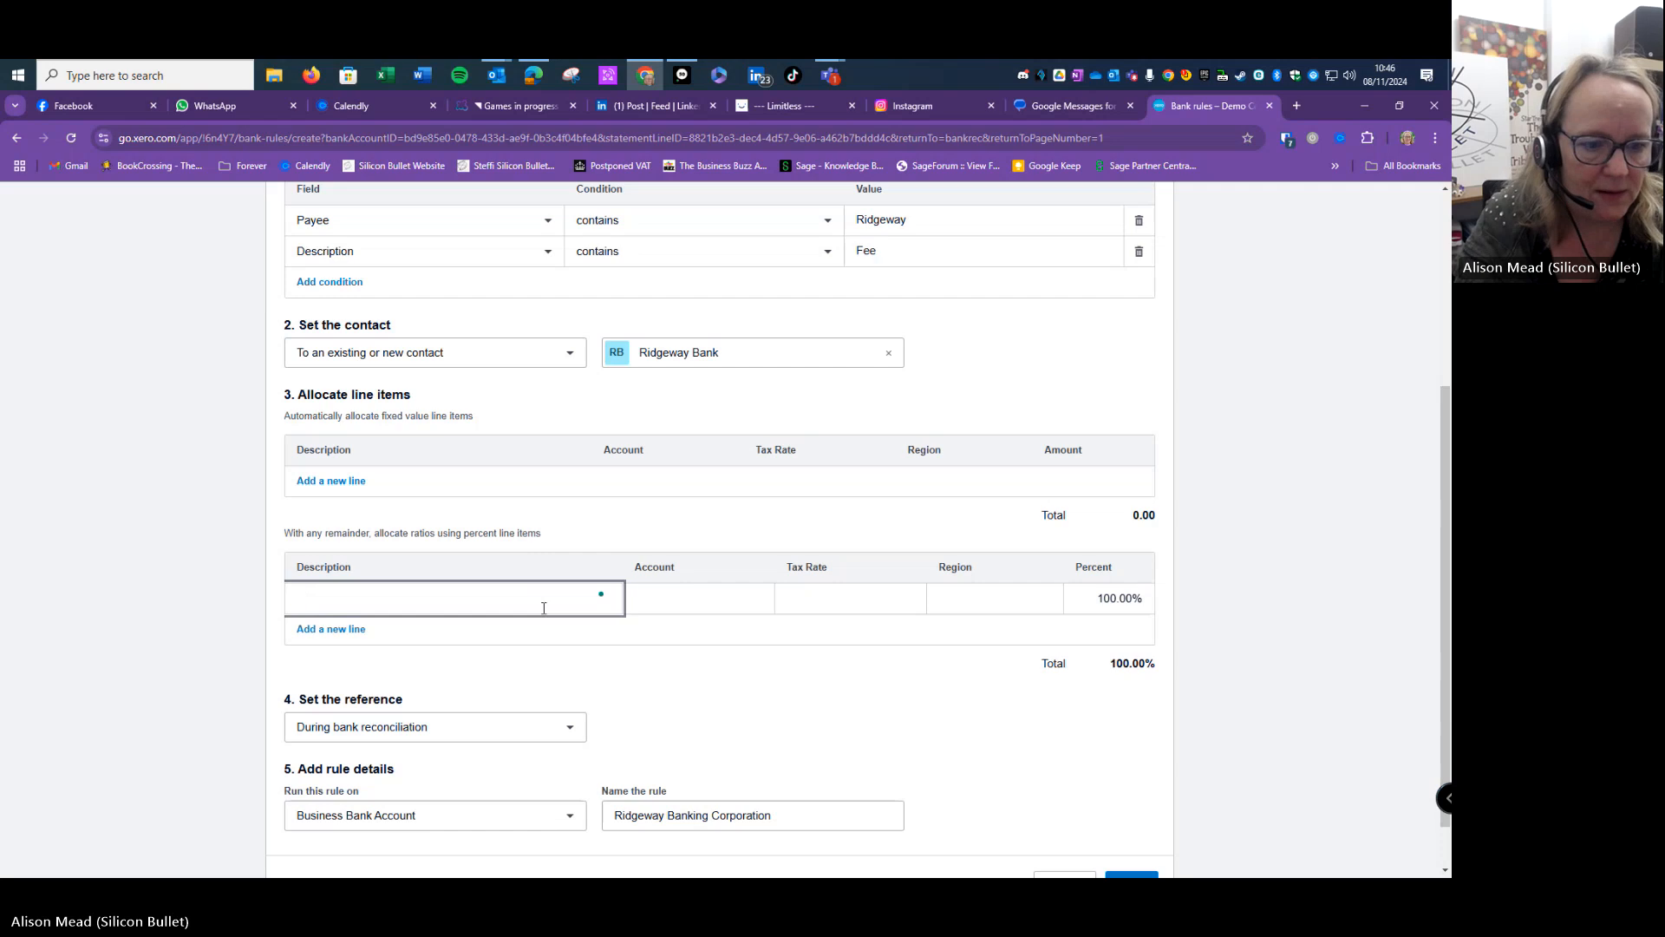
{"action": "type", "text": "Bank F"}
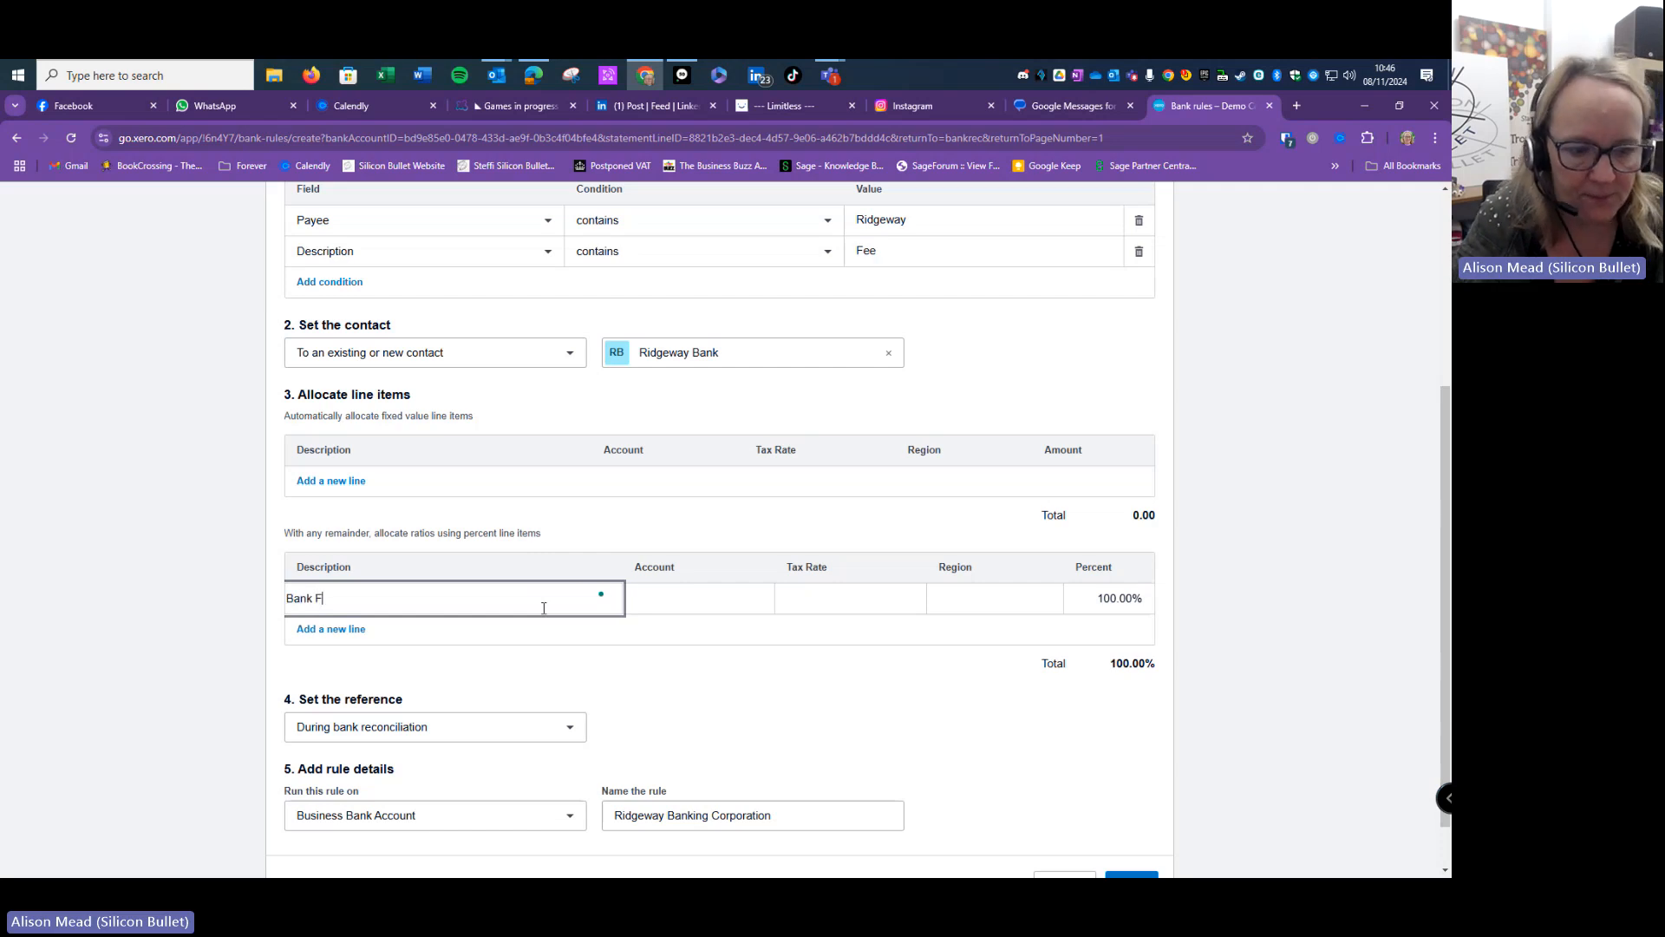
{"action": "type", "text": "ee"}
{"action": "key", "text": "Tab"}
{"action": "type", "text": "Bank"}
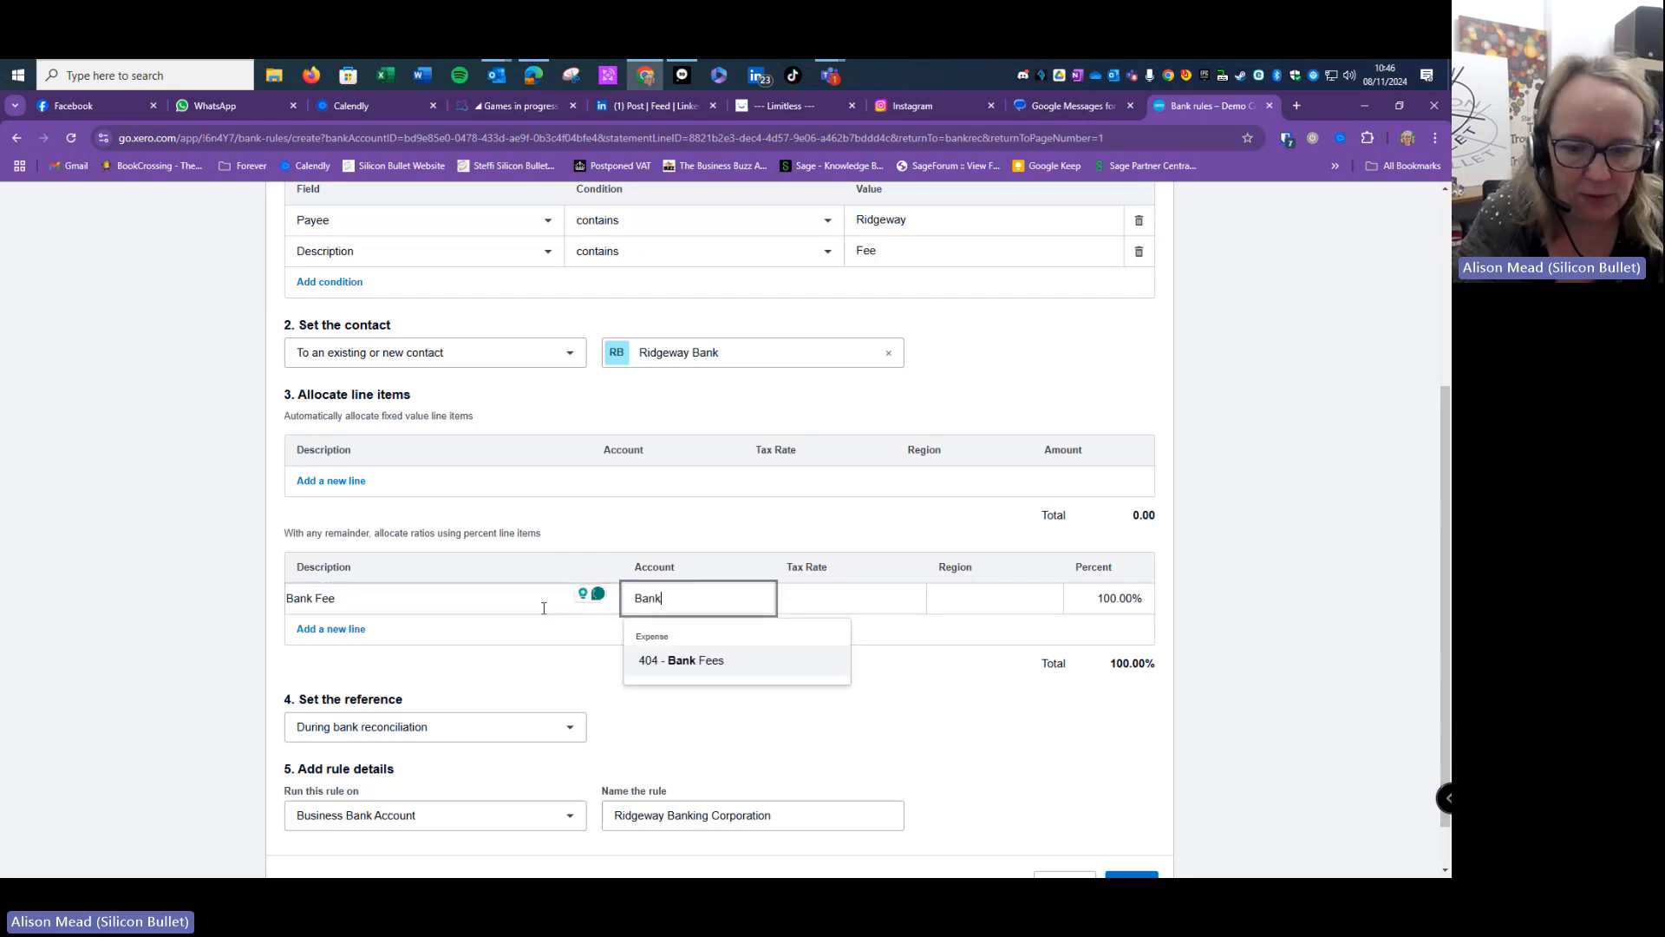
{"action": "left_click", "coordinate": [667, 667]}
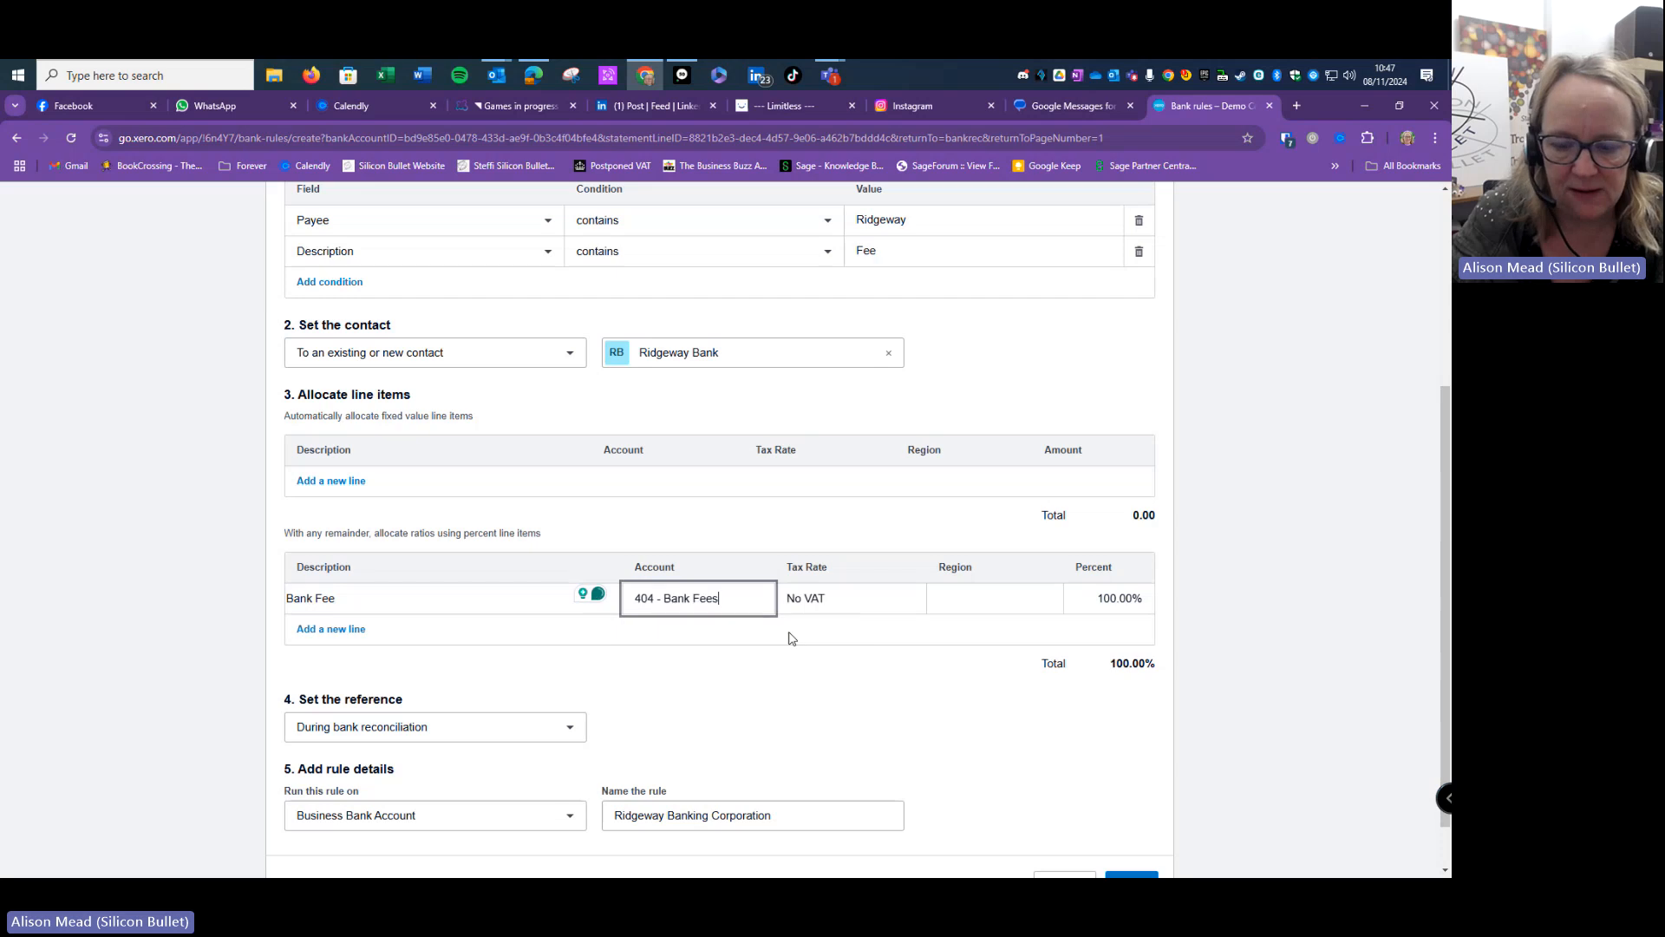
{"action": "scroll", "coordinate": [933, 566], "scroll_direction": "down", "scroll_amount": 1}
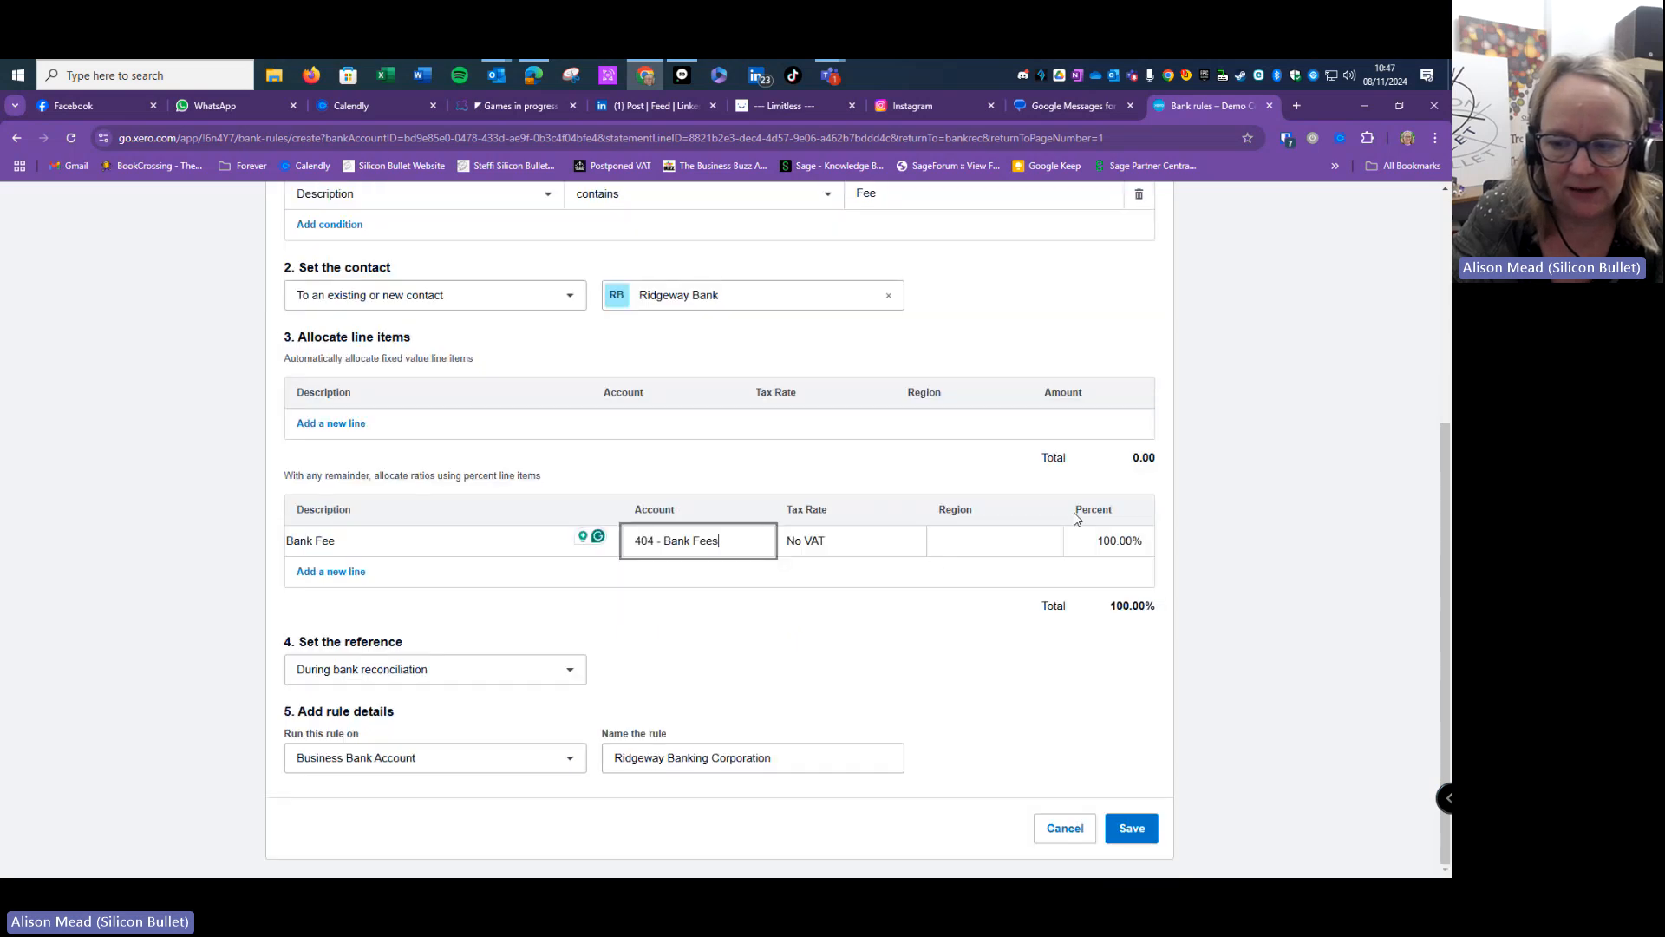
{"action": "left_click", "coordinate": [903, 548]}
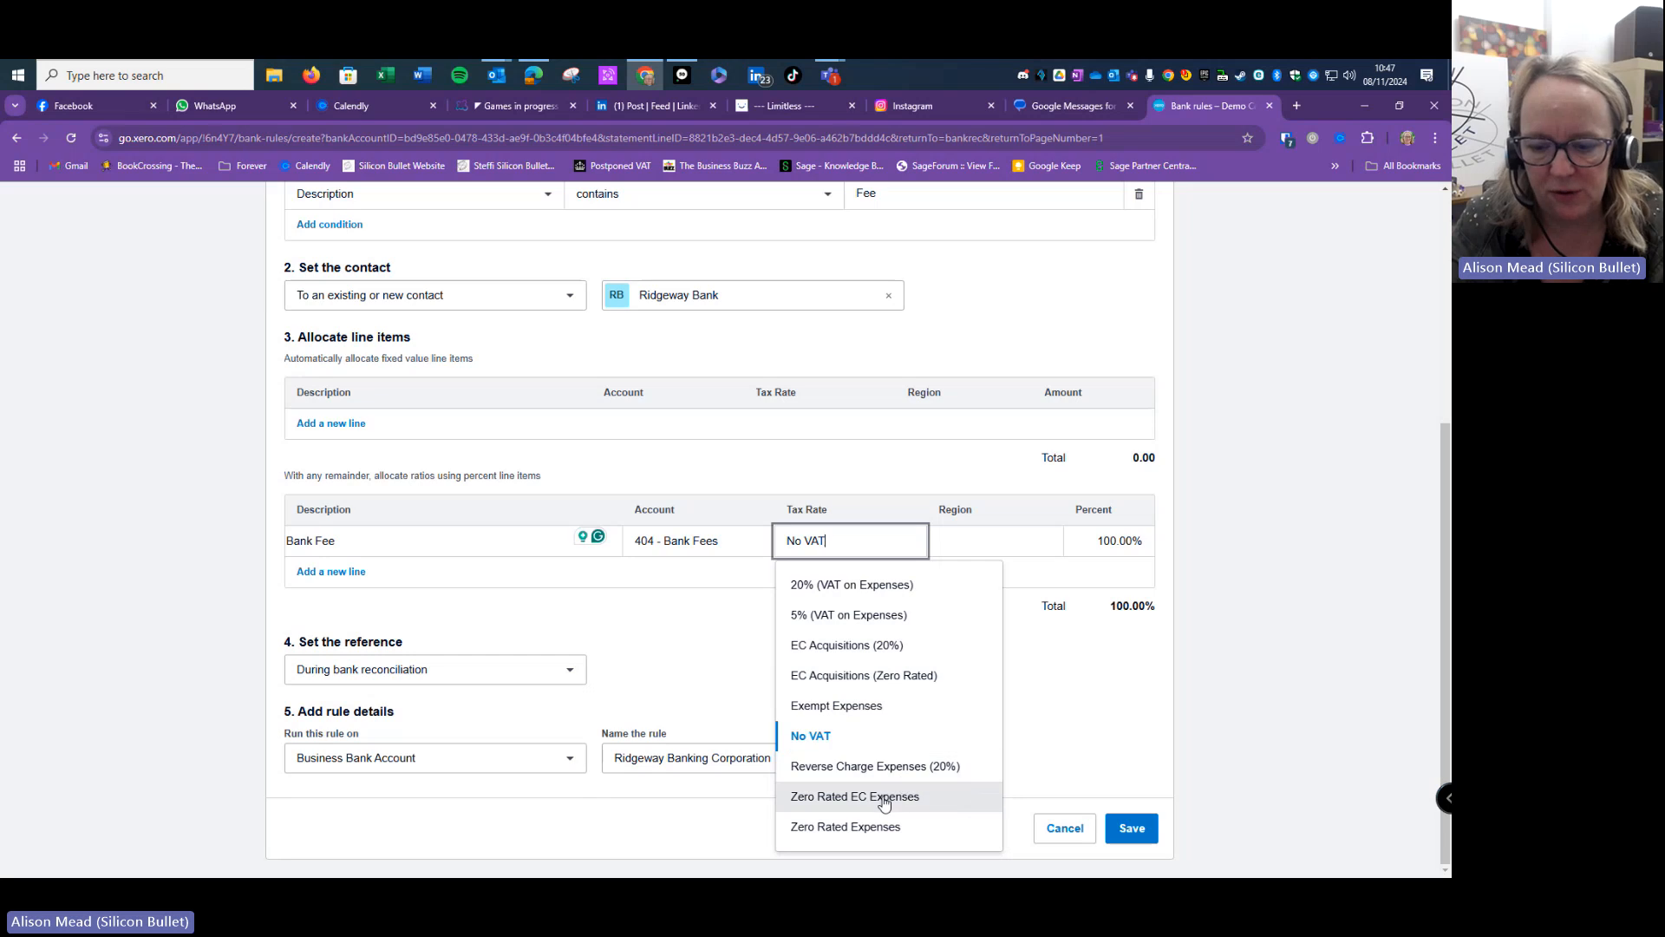
{"action": "left_click", "coordinate": [863, 492]}
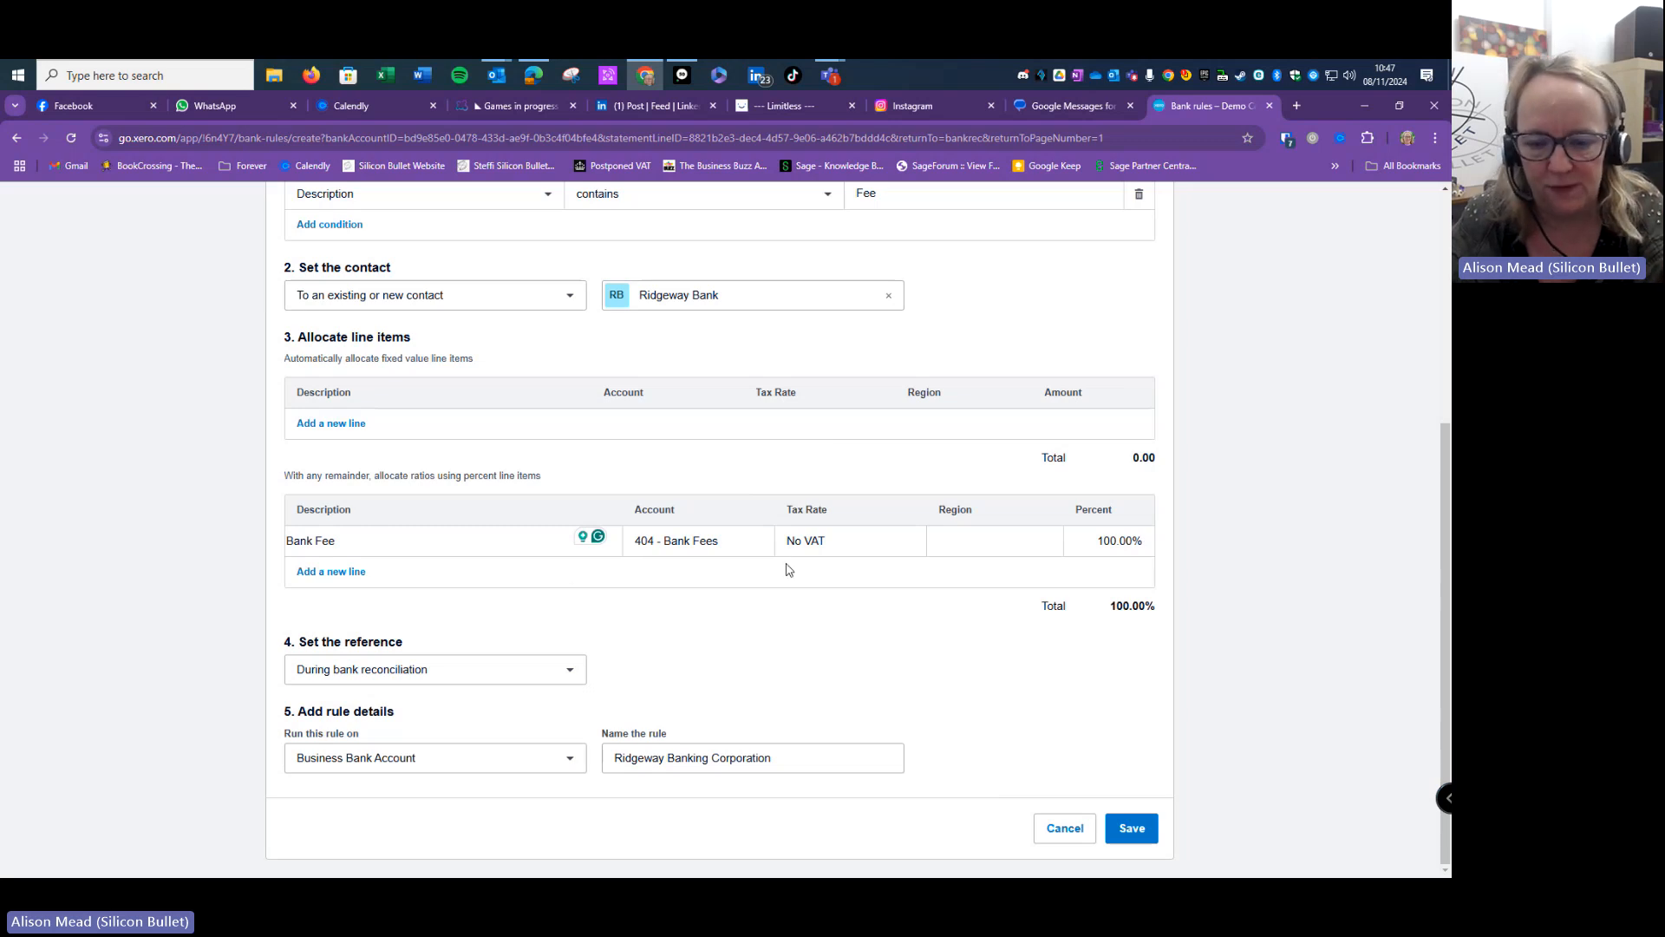
- Use Payee as the reference, run the rule on all bank accounts, and save it
{"action": "left_click", "coordinate": [571, 671]}
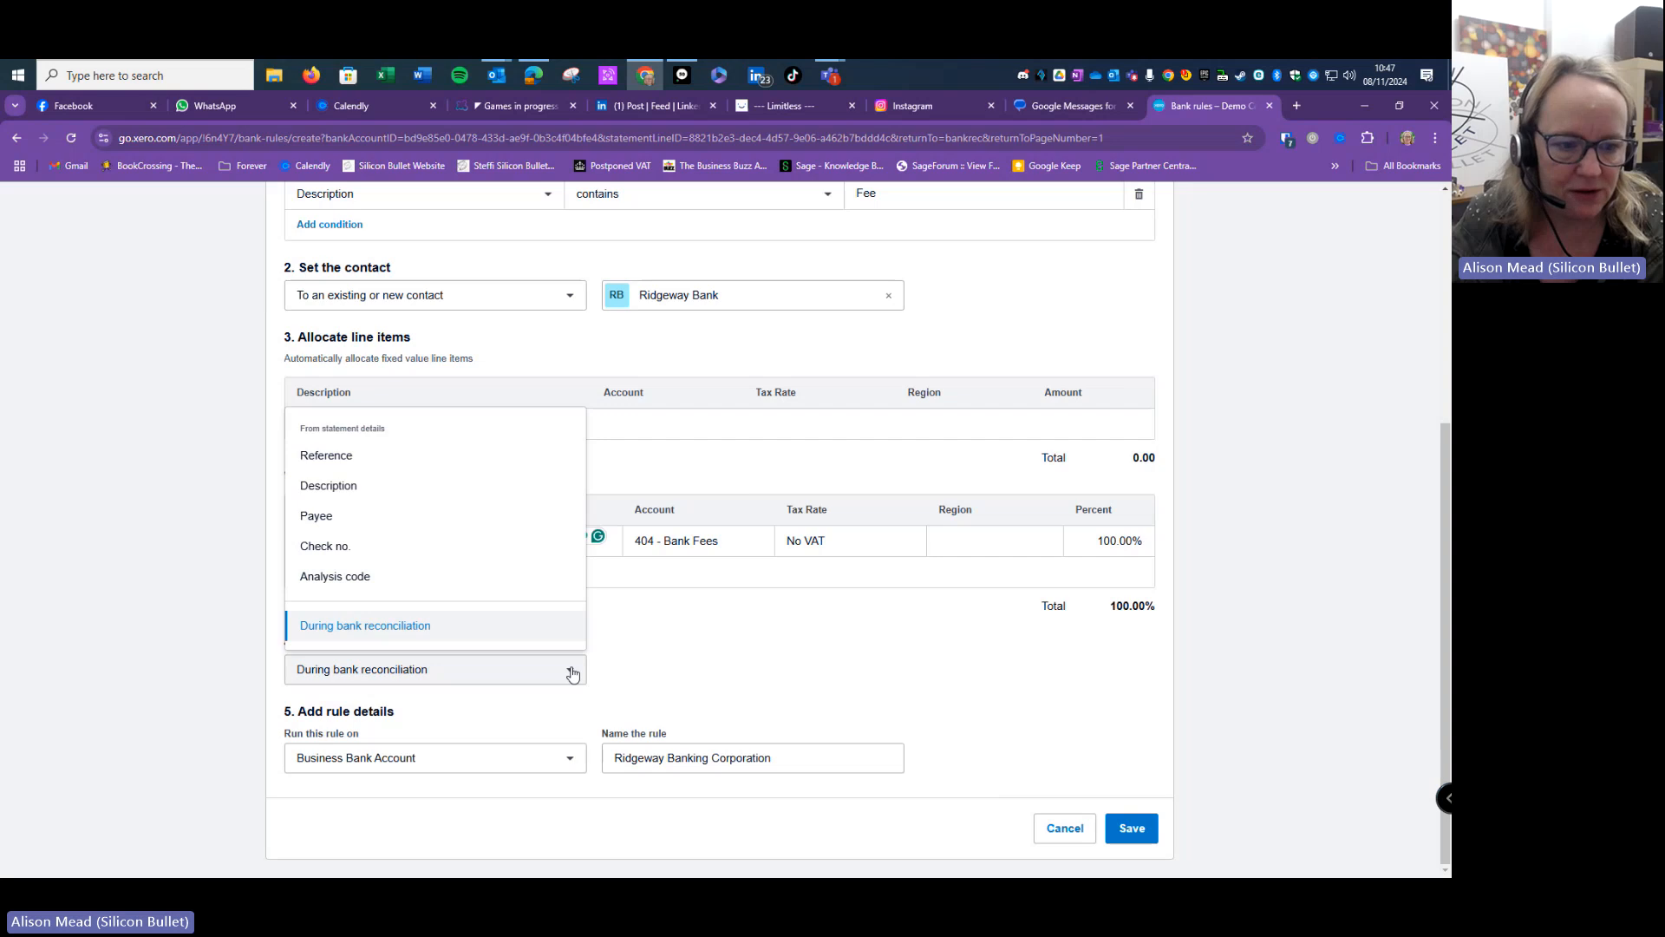
{"action": "left_click", "coordinate": [346, 515]}
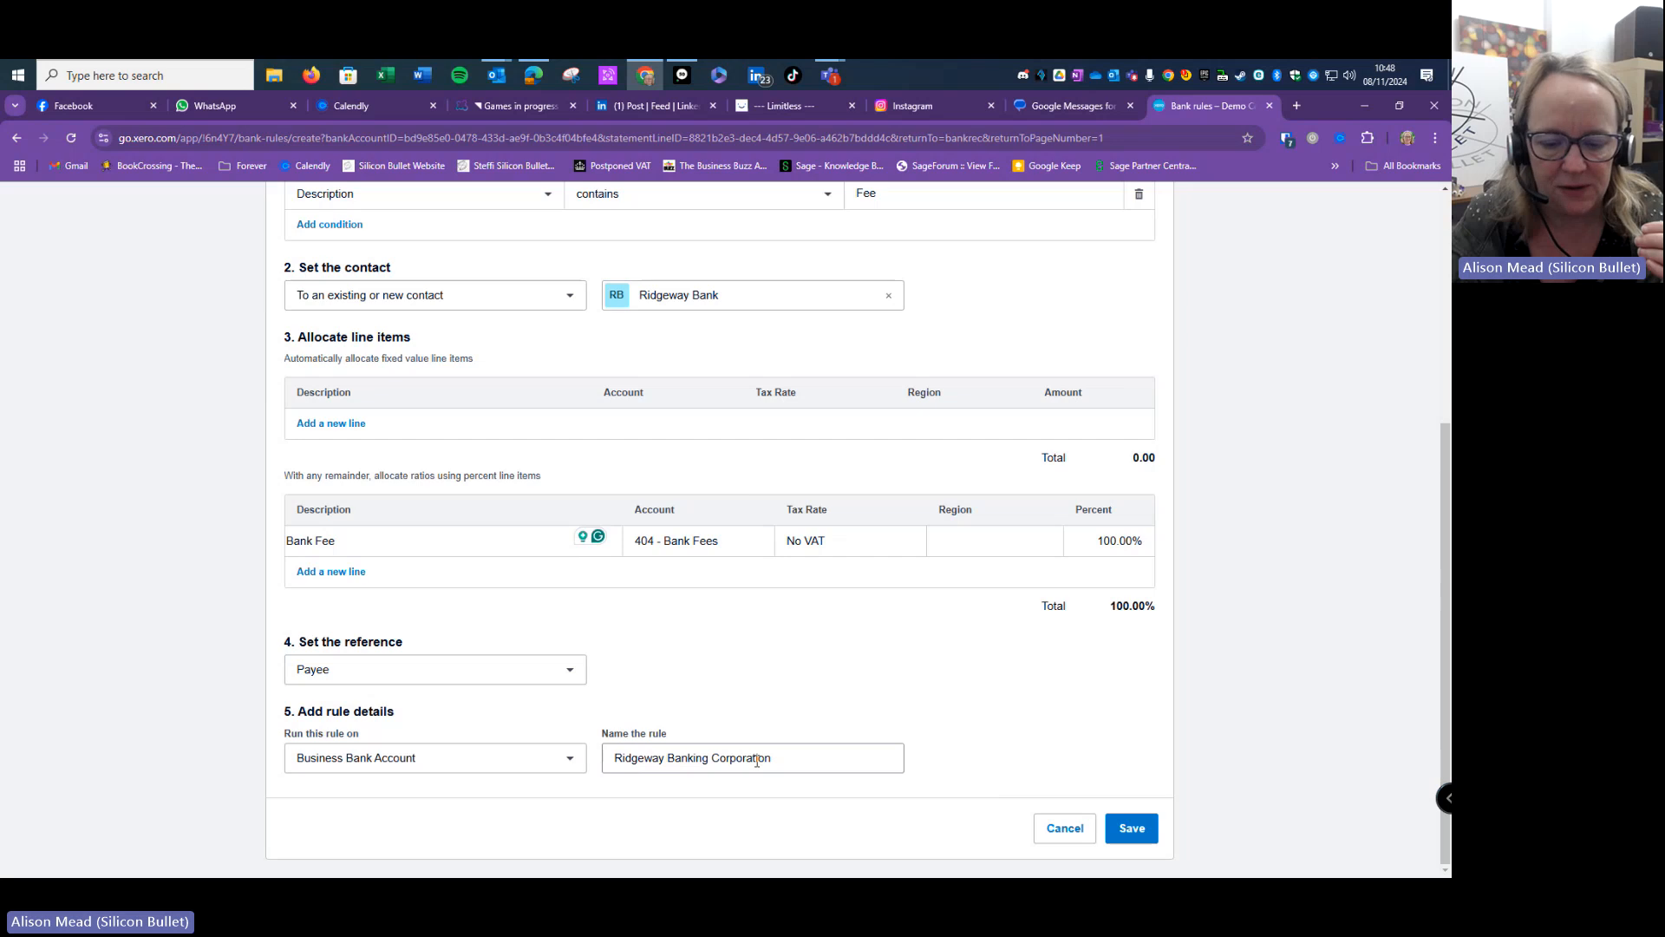
{"action": "left_click", "coordinate": [569, 758]}
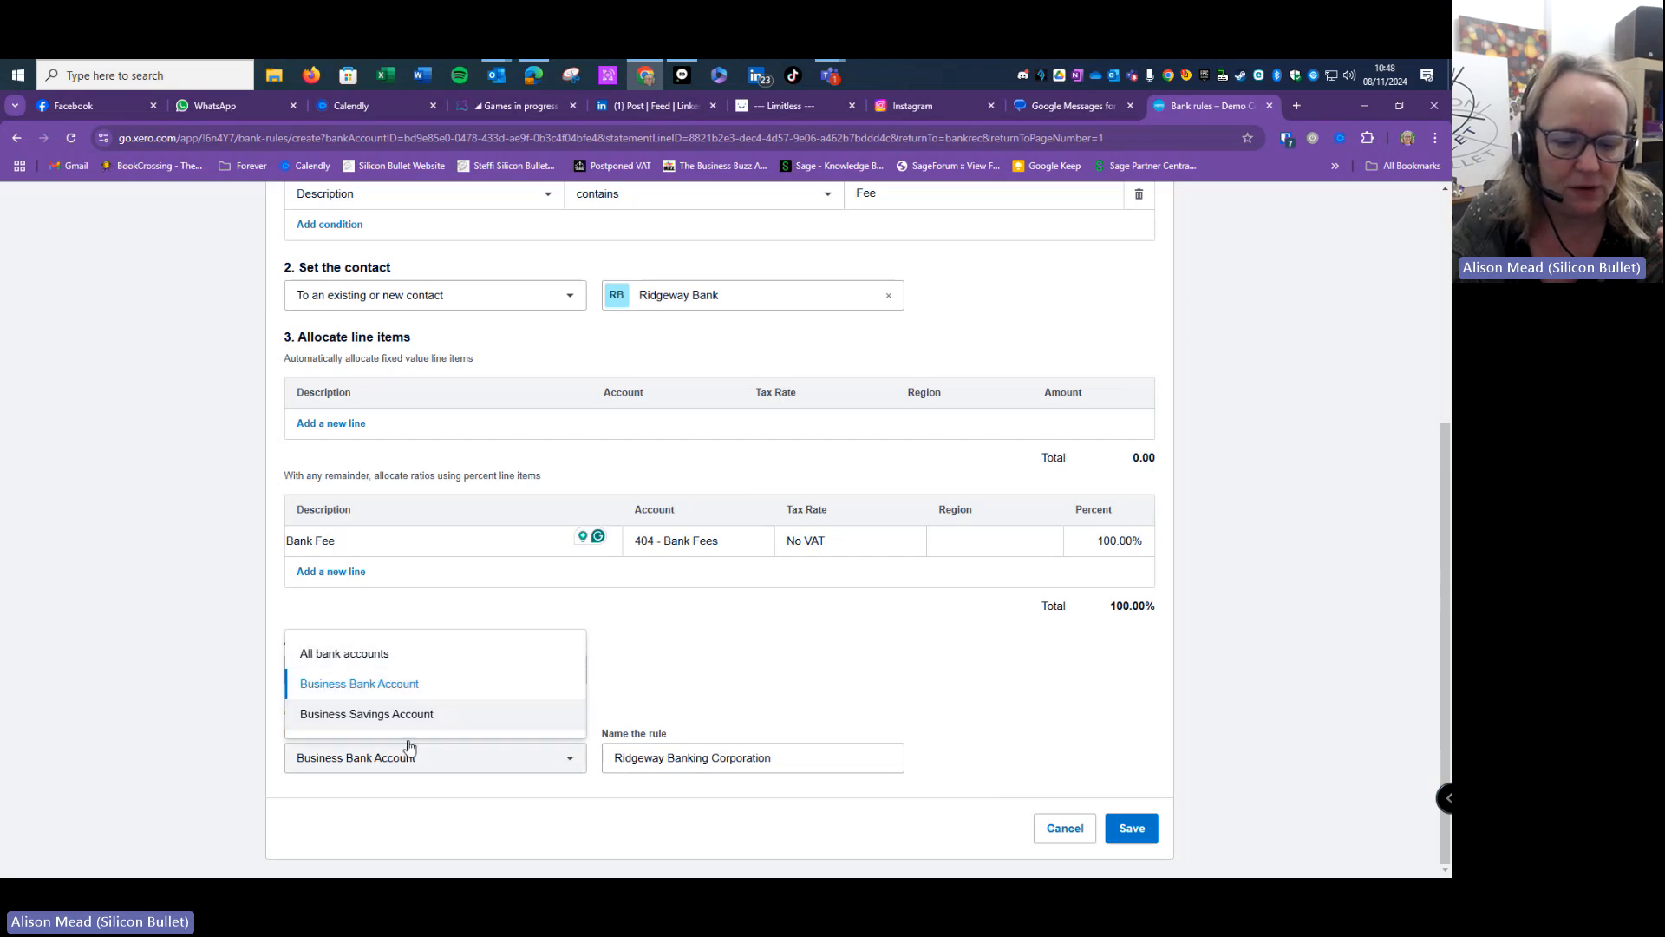
{"action": "left_click", "coordinate": [397, 663]}
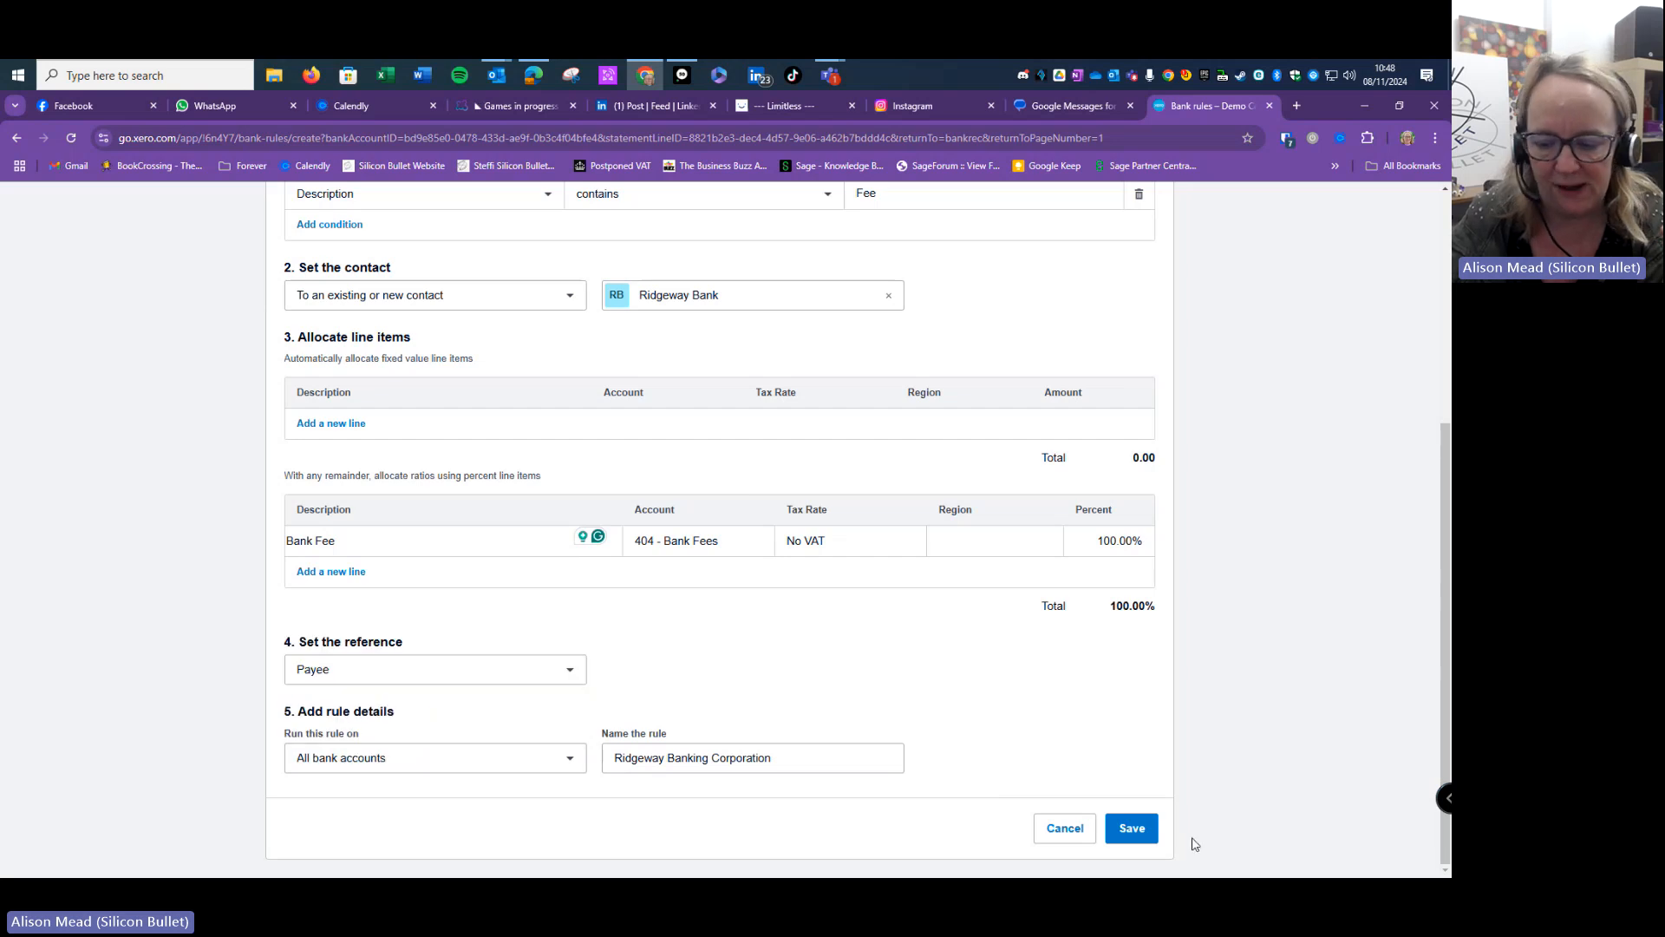
{"action": "left_click", "coordinate": [1134, 829]}
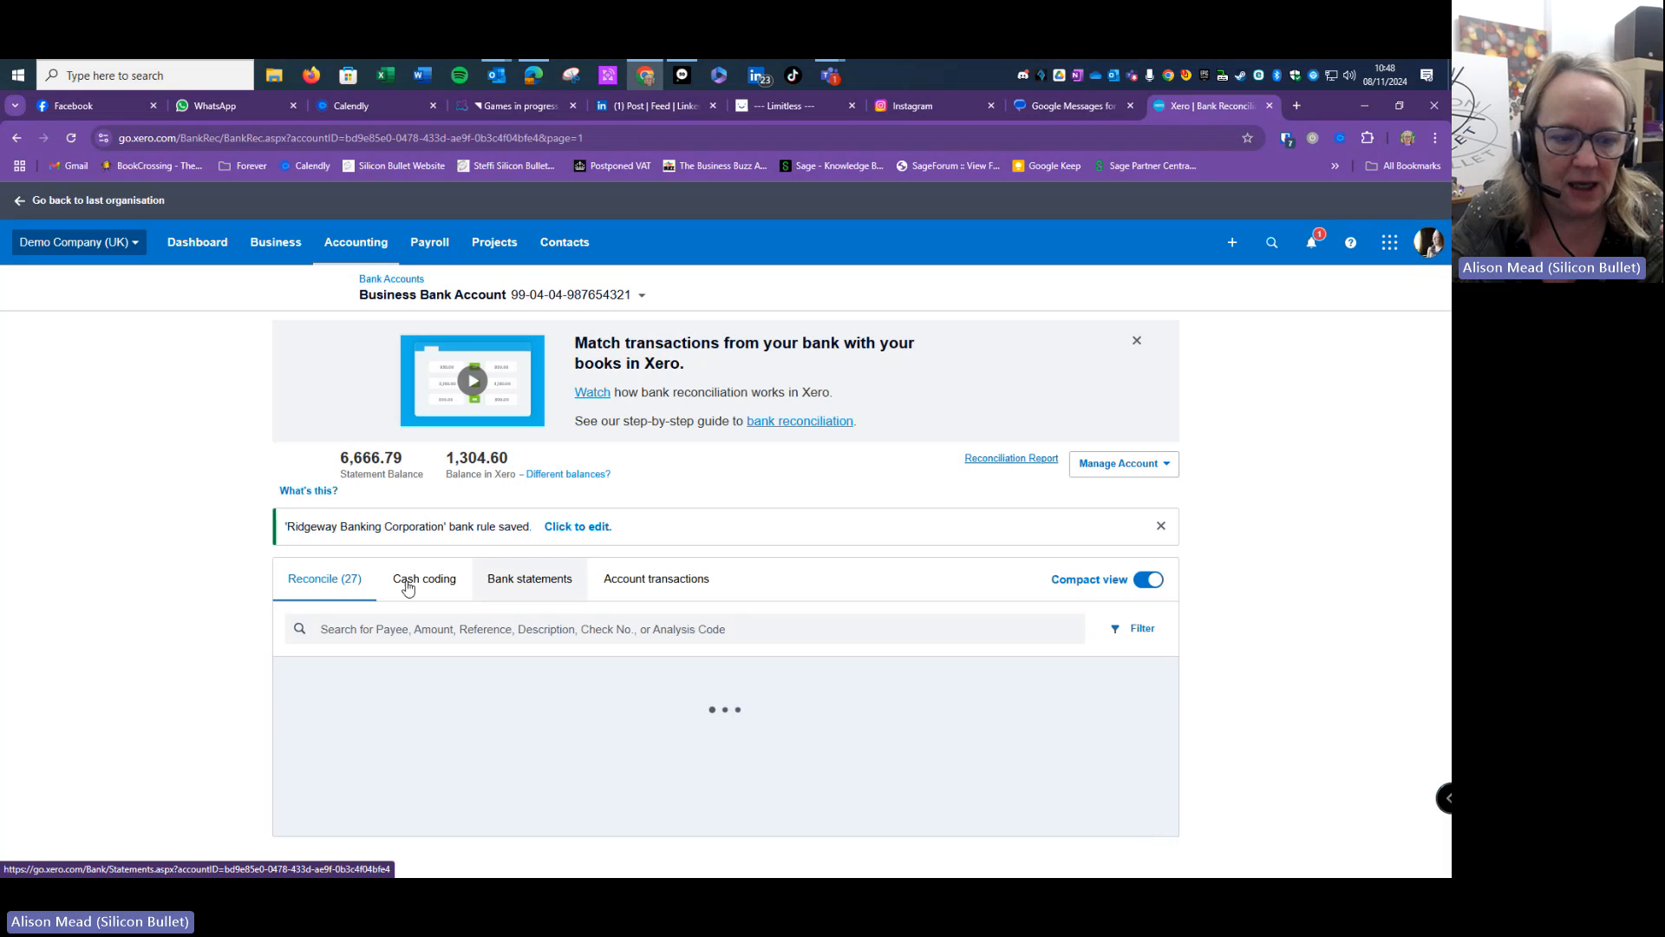
{"action": "scroll", "coordinate": [713, 475], "scroll_direction": "down", "scroll_amount": 3}
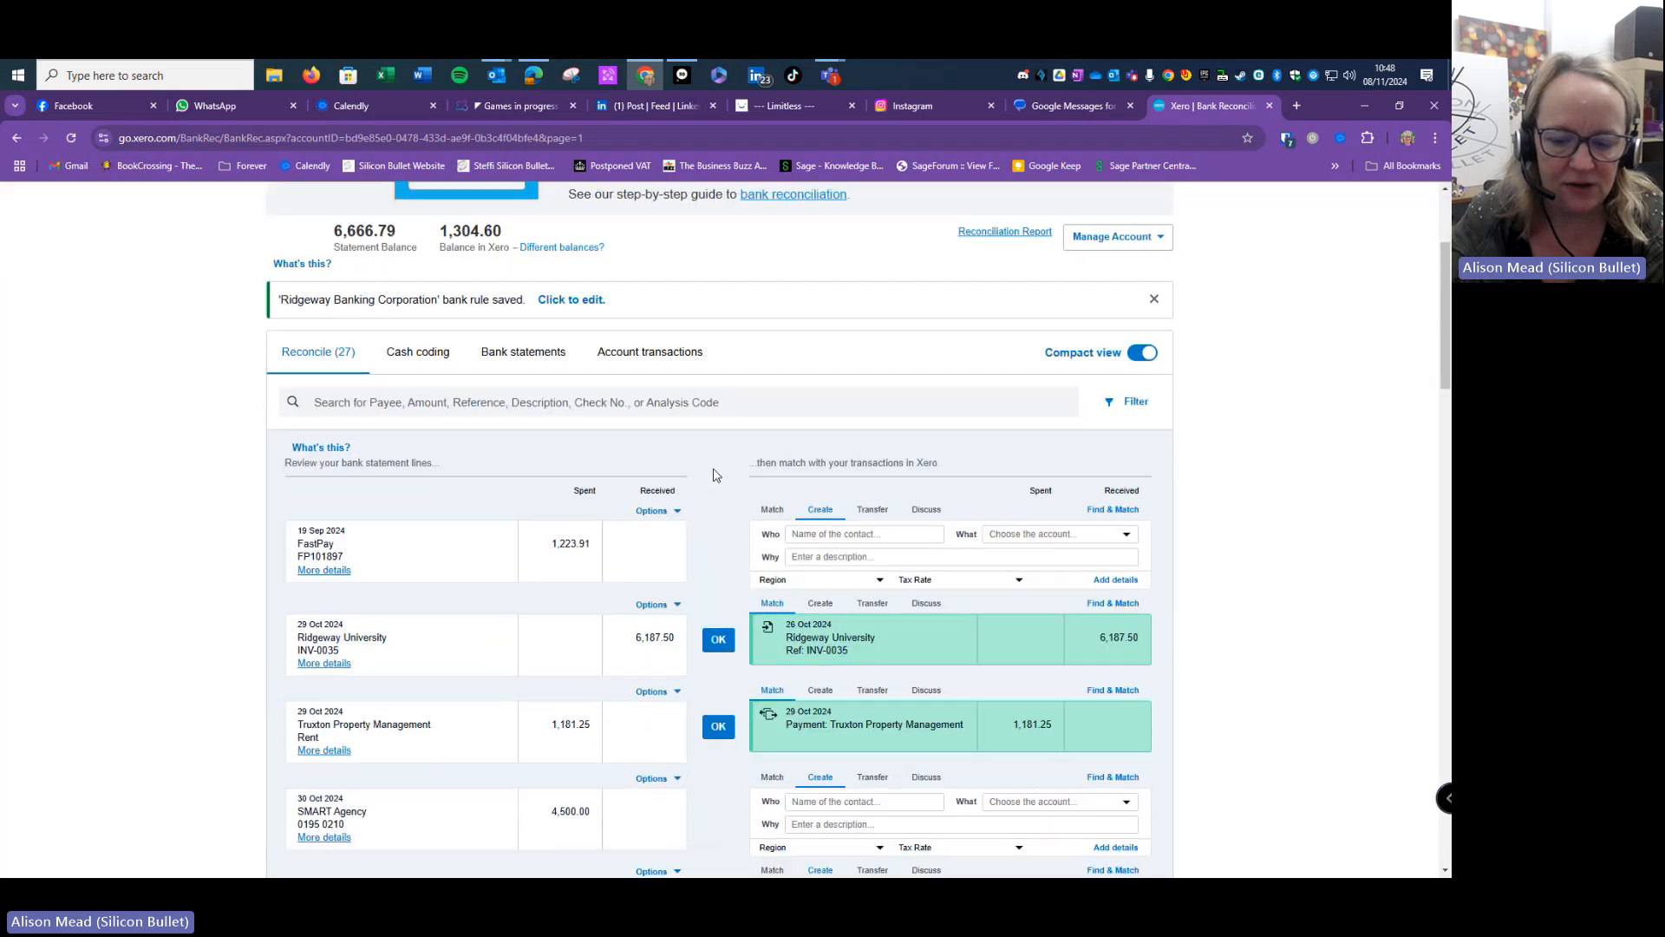
{"action": "scroll", "coordinate": [713, 475], "scroll_direction": "down", "scroll_amount": 7}
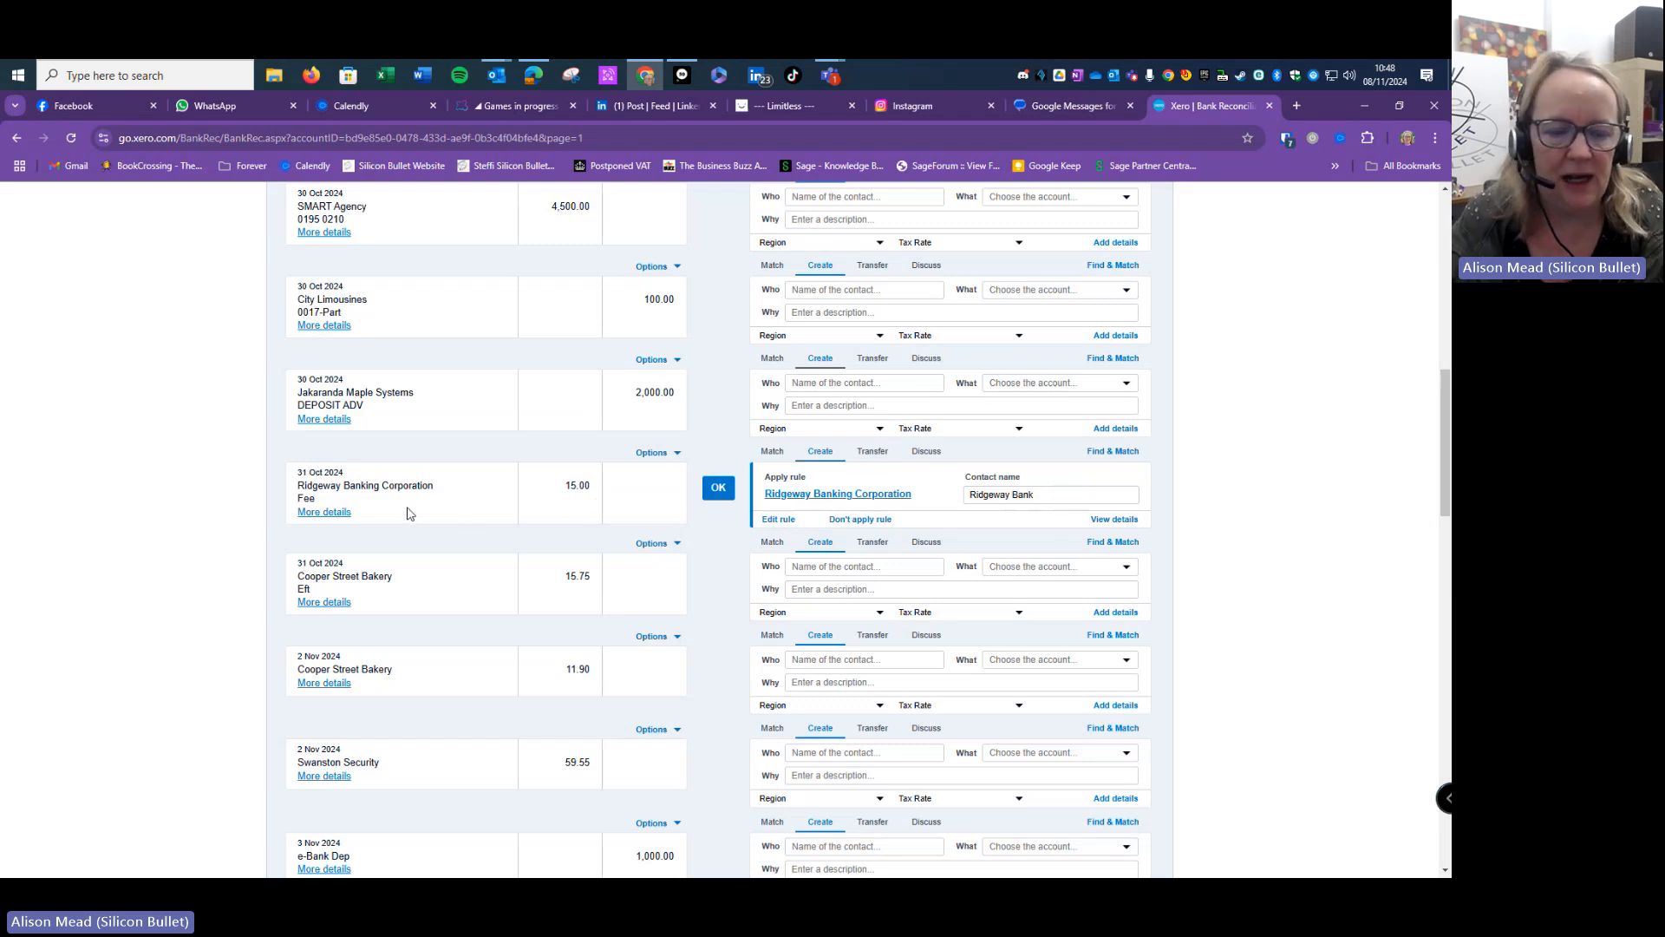
{"action": "left_click", "coordinate": [868, 521]}
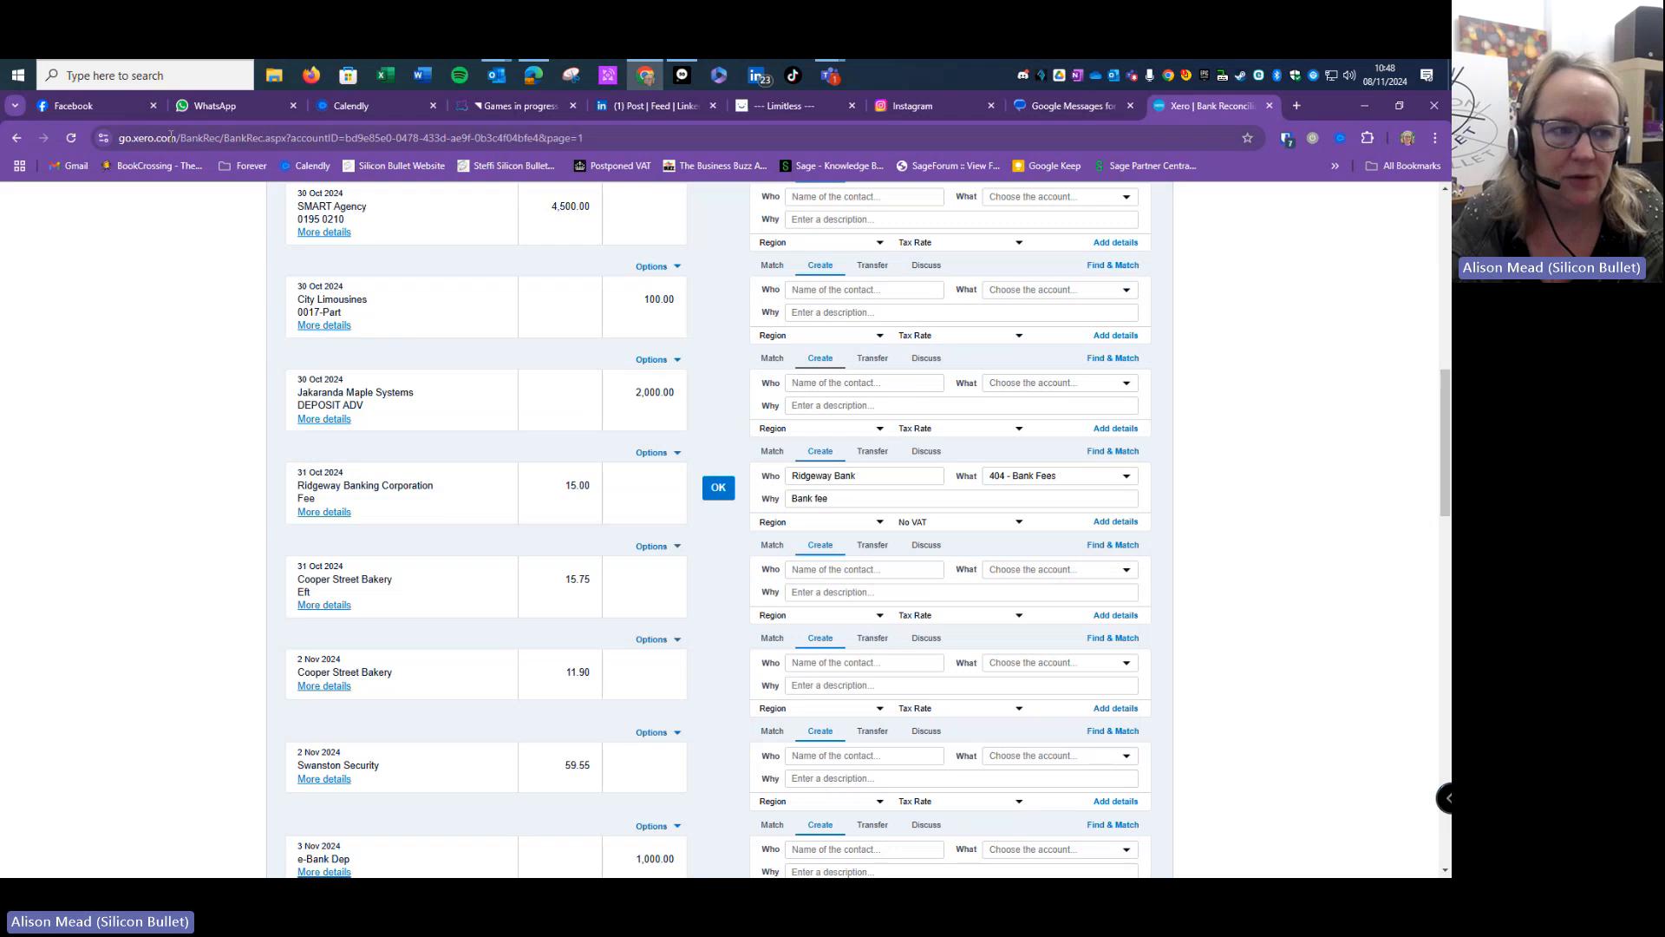
{"action": "left_click", "coordinate": [73, 139]}
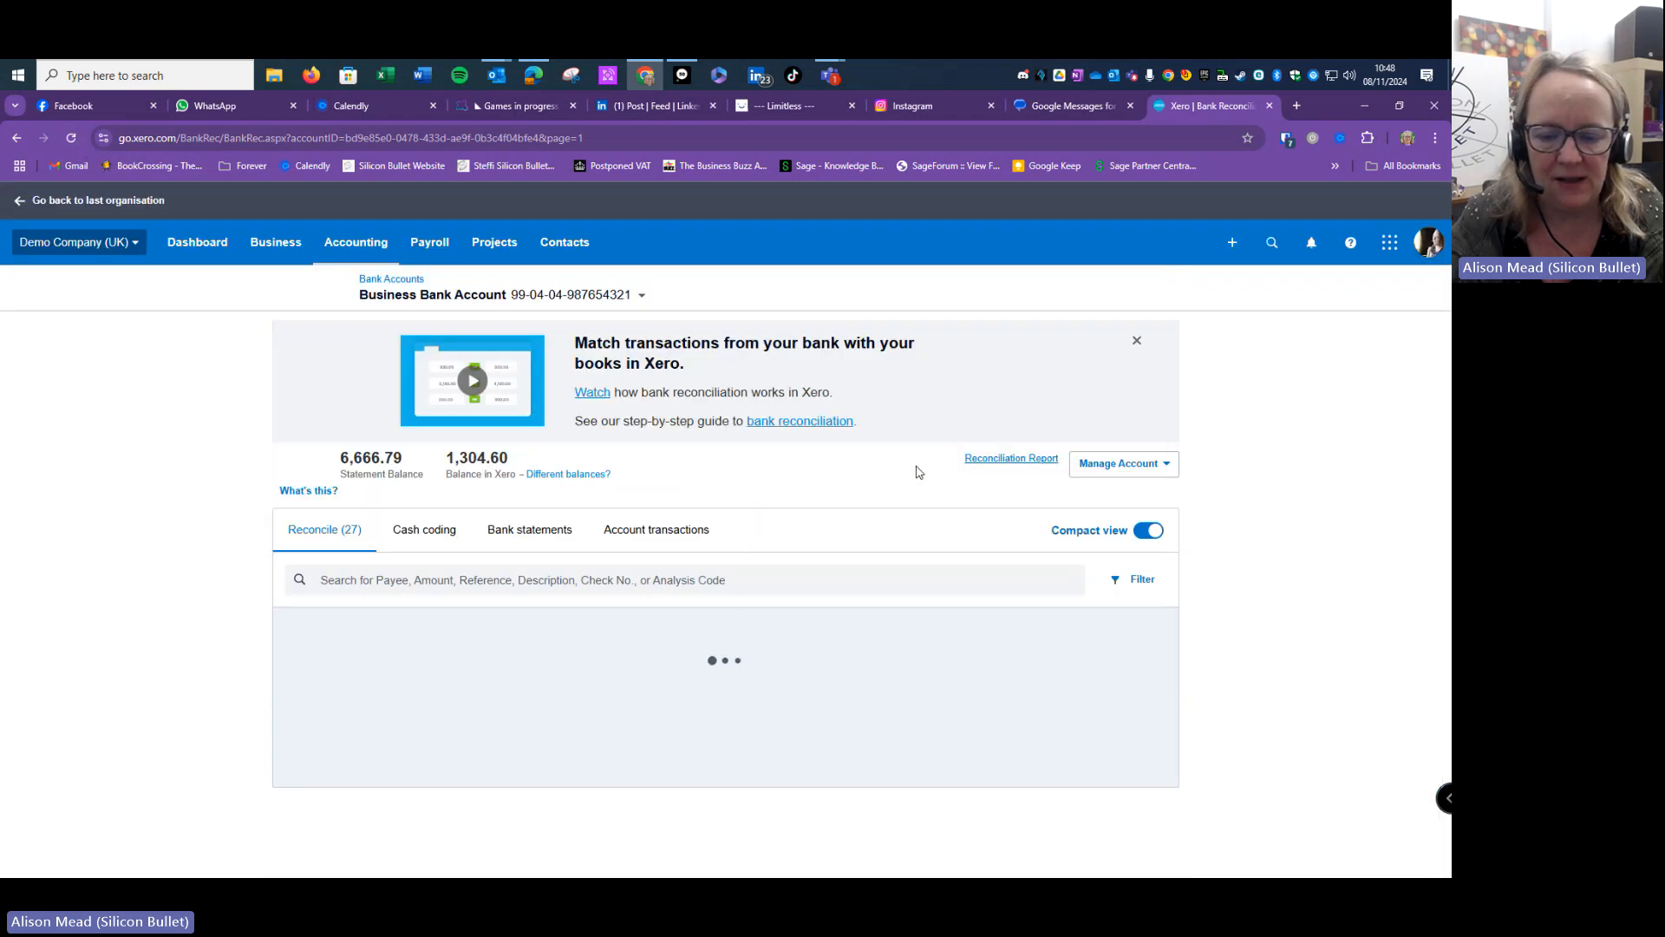
{"action": "scroll", "coordinate": [917, 467], "scroll_direction": "down", "scroll_amount": 12}
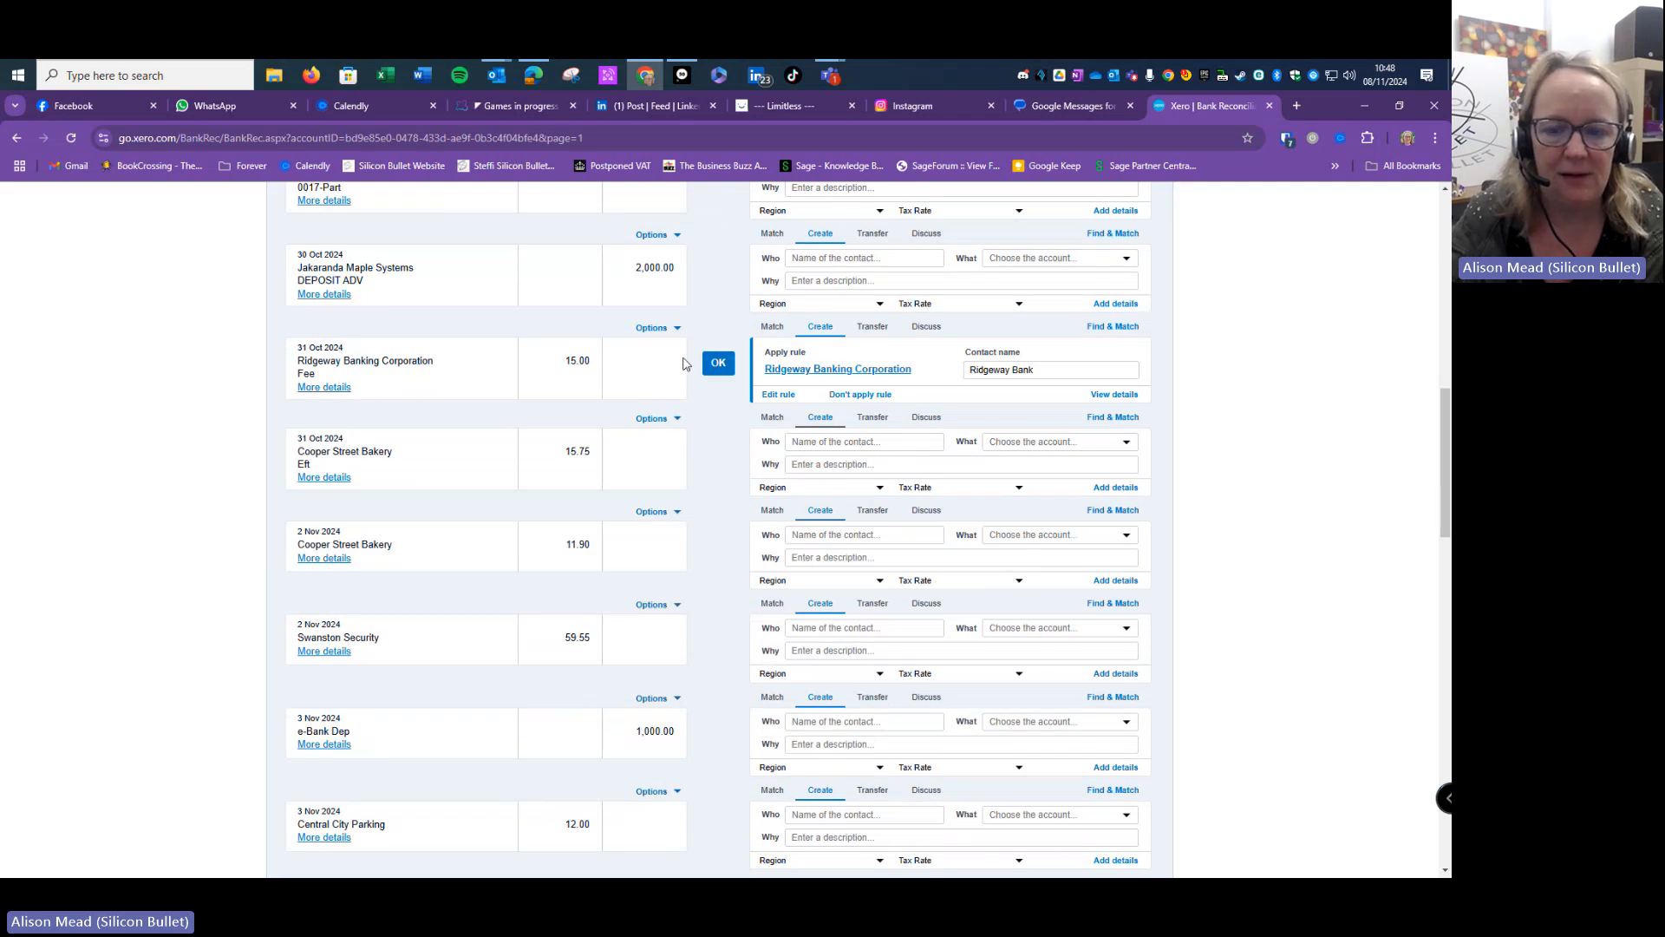
{"action": "scroll", "coordinate": [1041, 421], "scroll_direction": "up", "scroll_amount": 8}
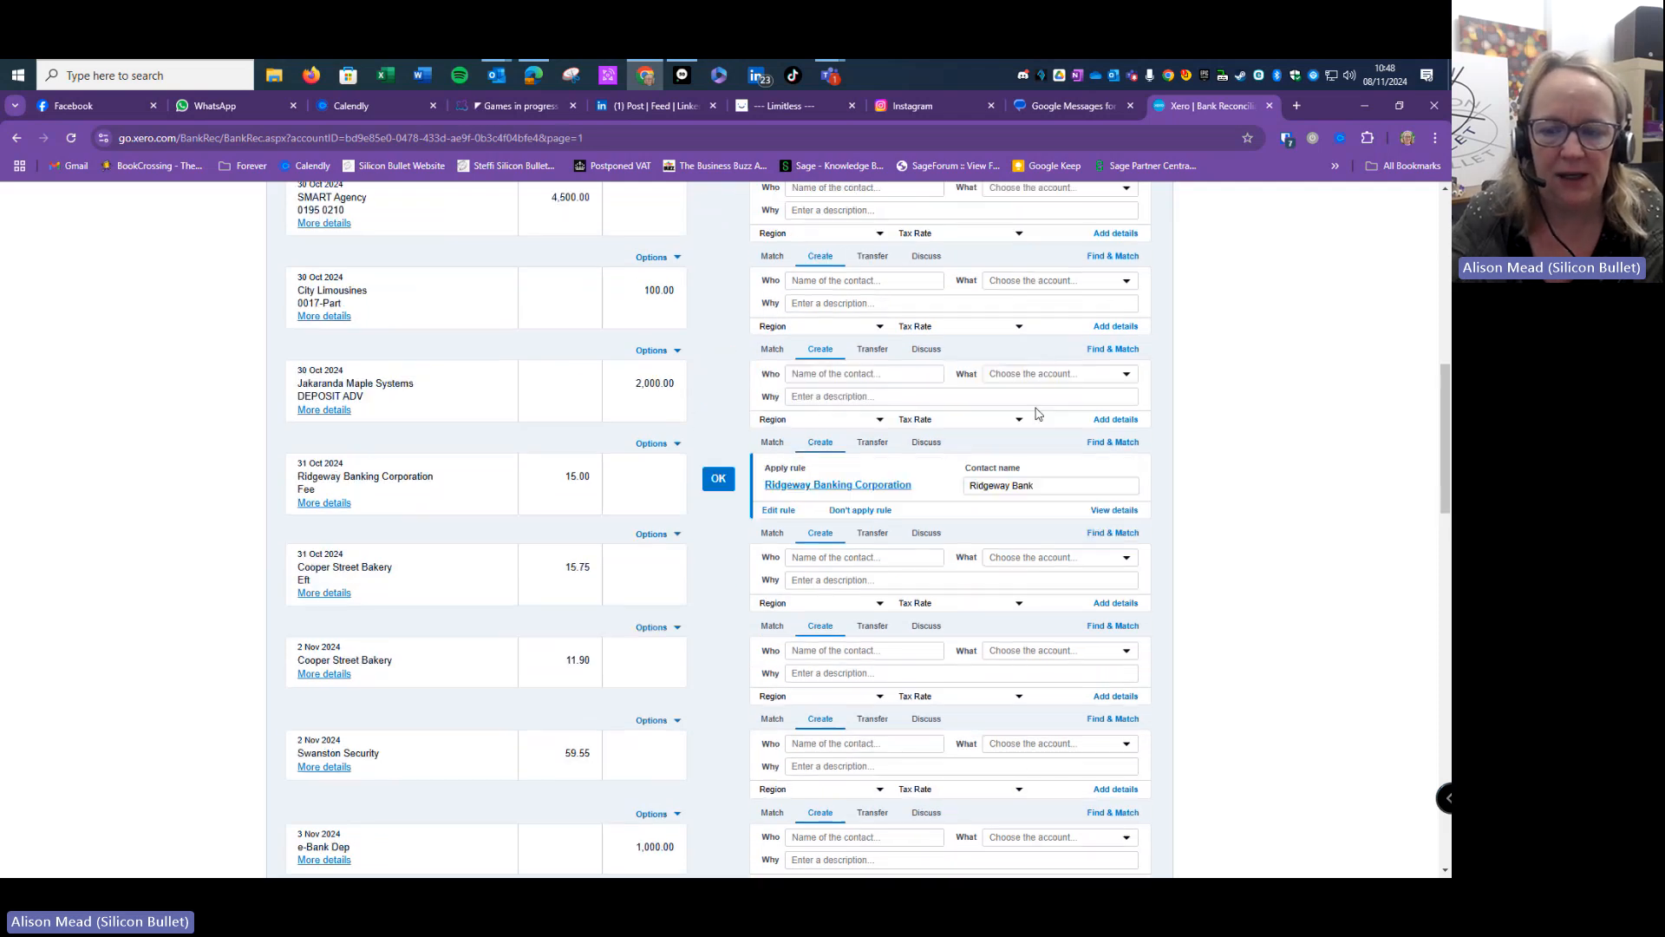
{"action": "scroll", "coordinate": [1073, 430], "scroll_direction": "up", "scroll_amount": 3}
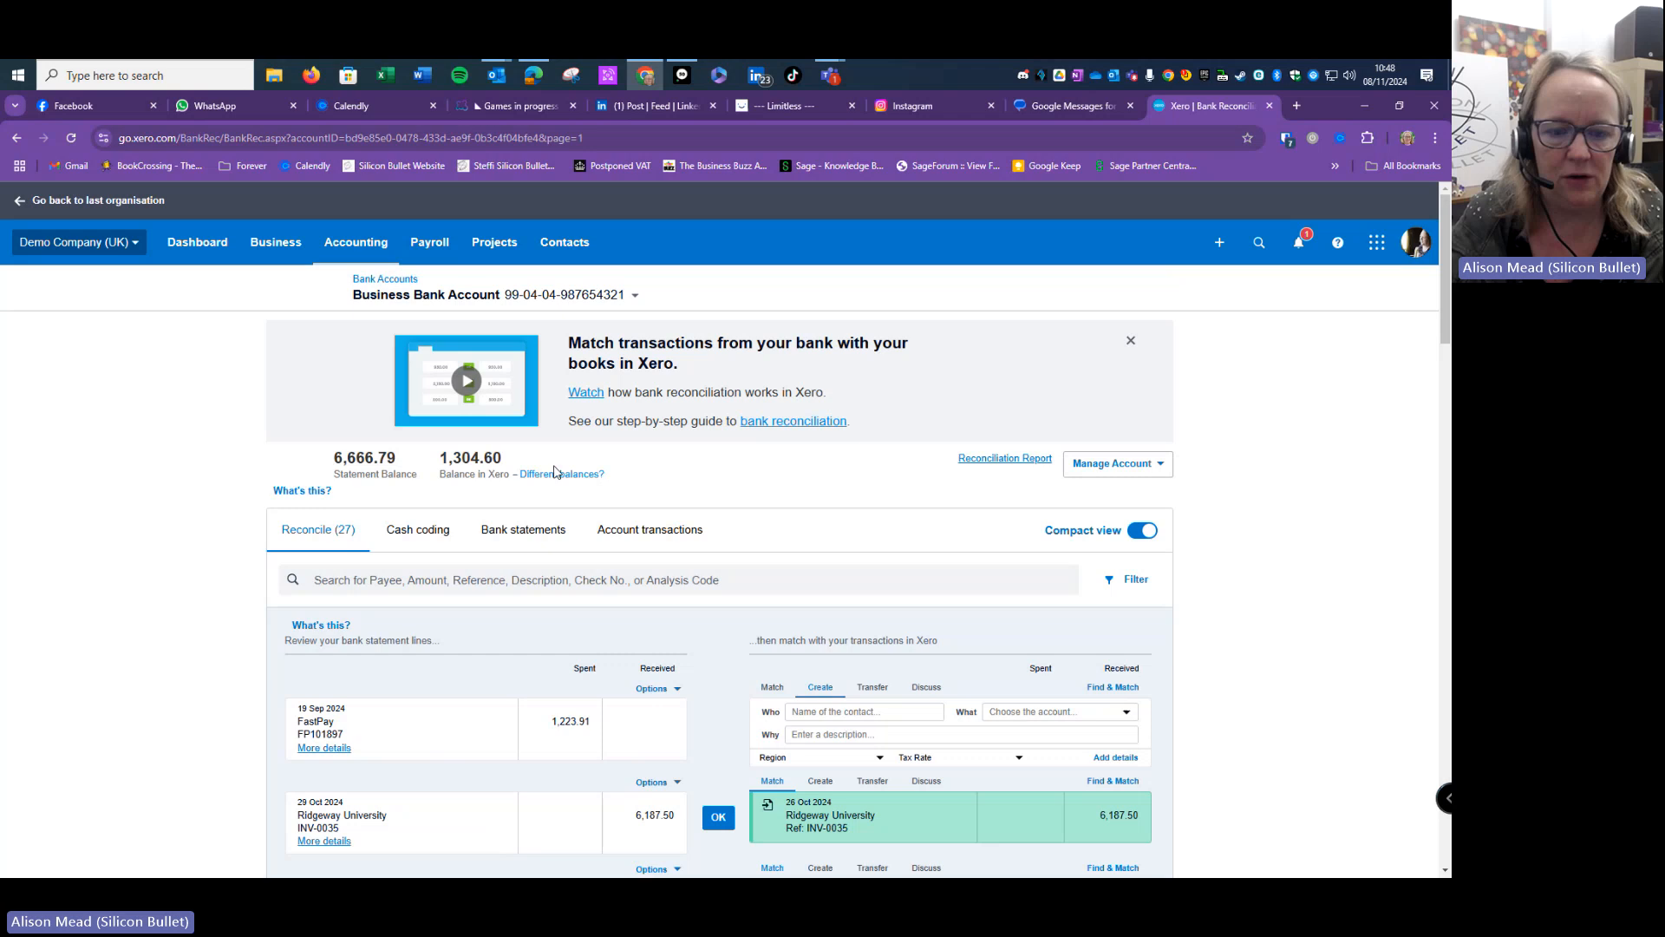
- Reconcile the 31 Oct and 7 Nov Ridgeway Bank fee lines coded to 404 - Bank Fees
{"action": "left_click", "coordinate": [419, 538]}
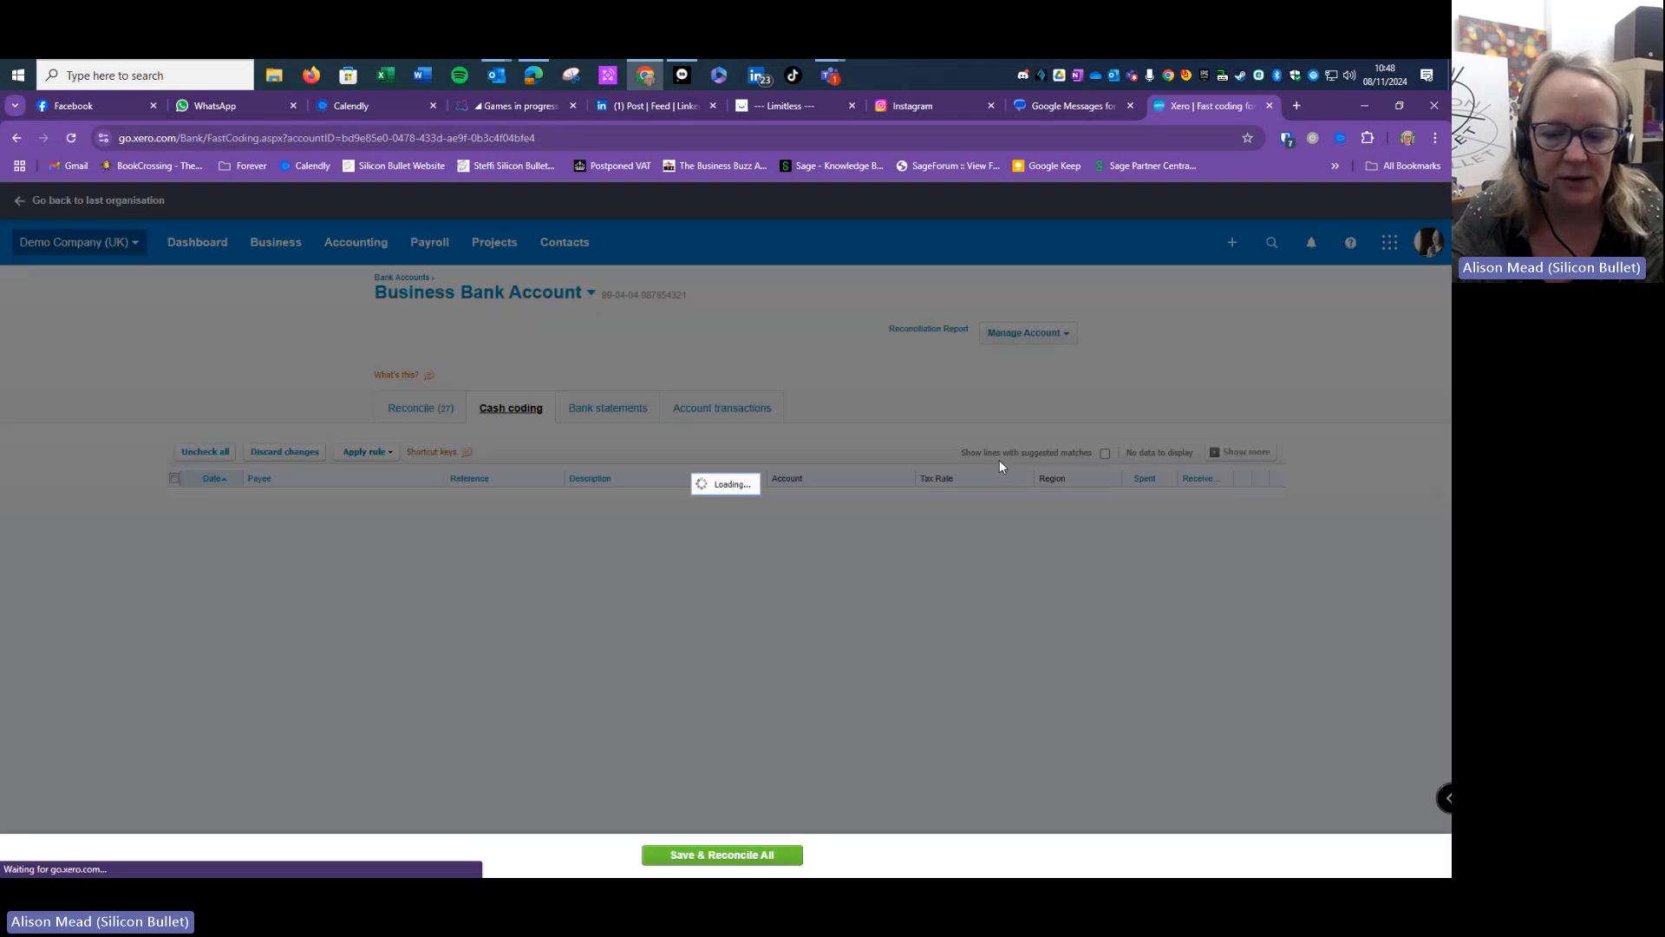
{"action": "scroll", "coordinate": [1002, 467], "scroll_direction": "down", "scroll_amount": 2}
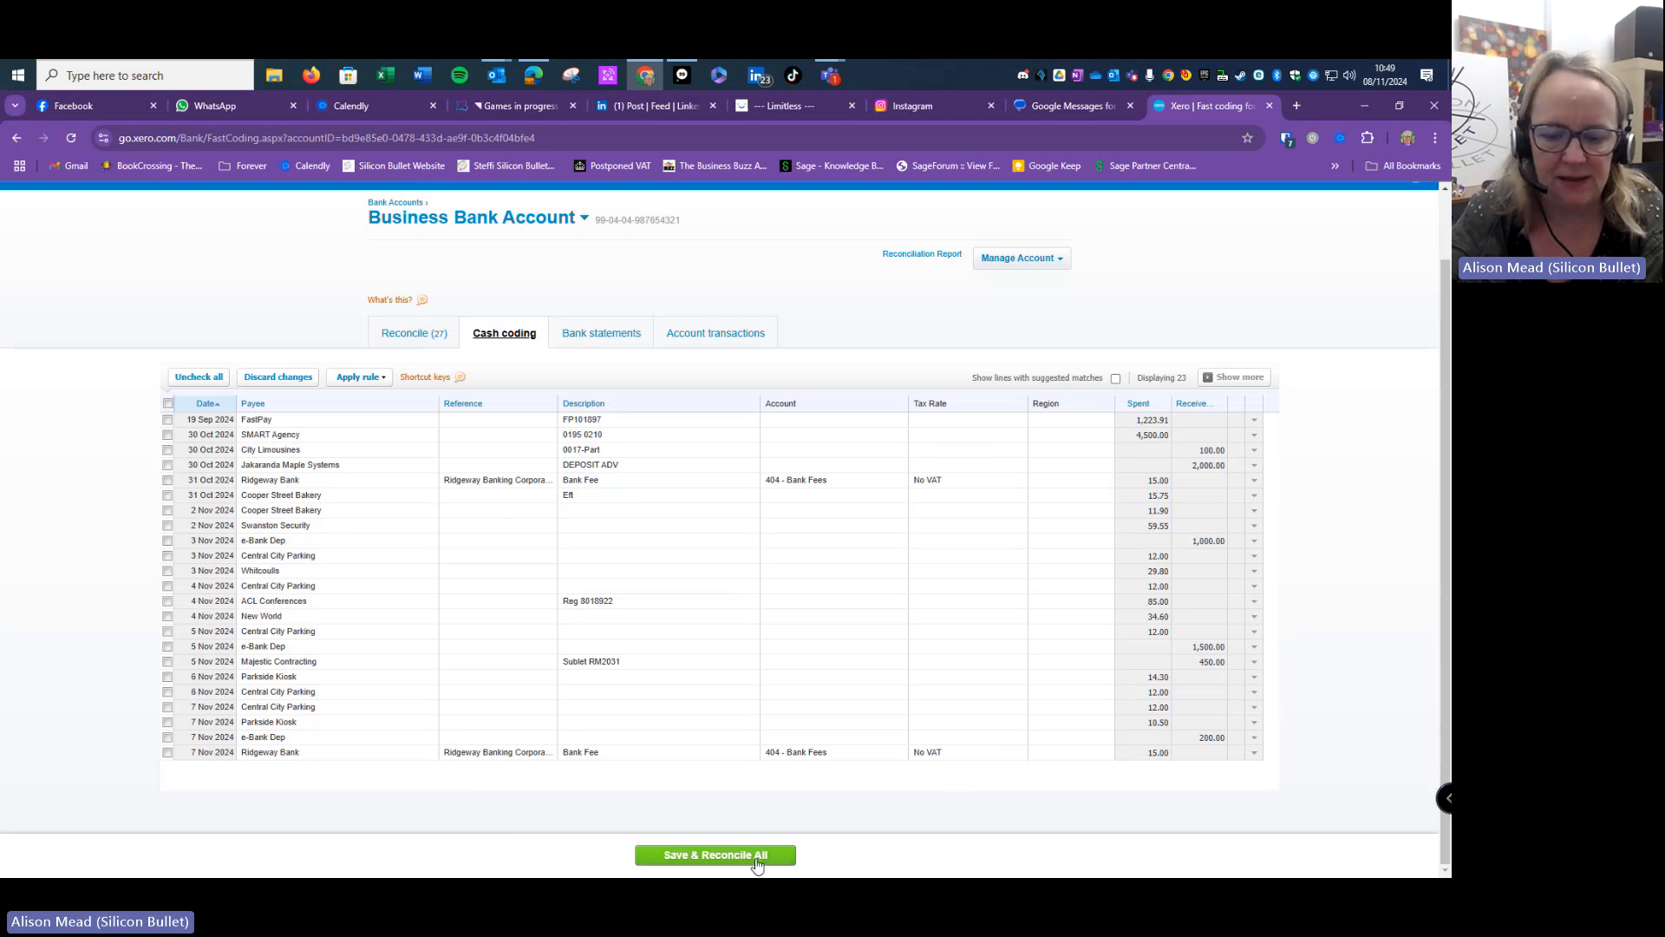
{"action": "left_click", "coordinate": [743, 855]}
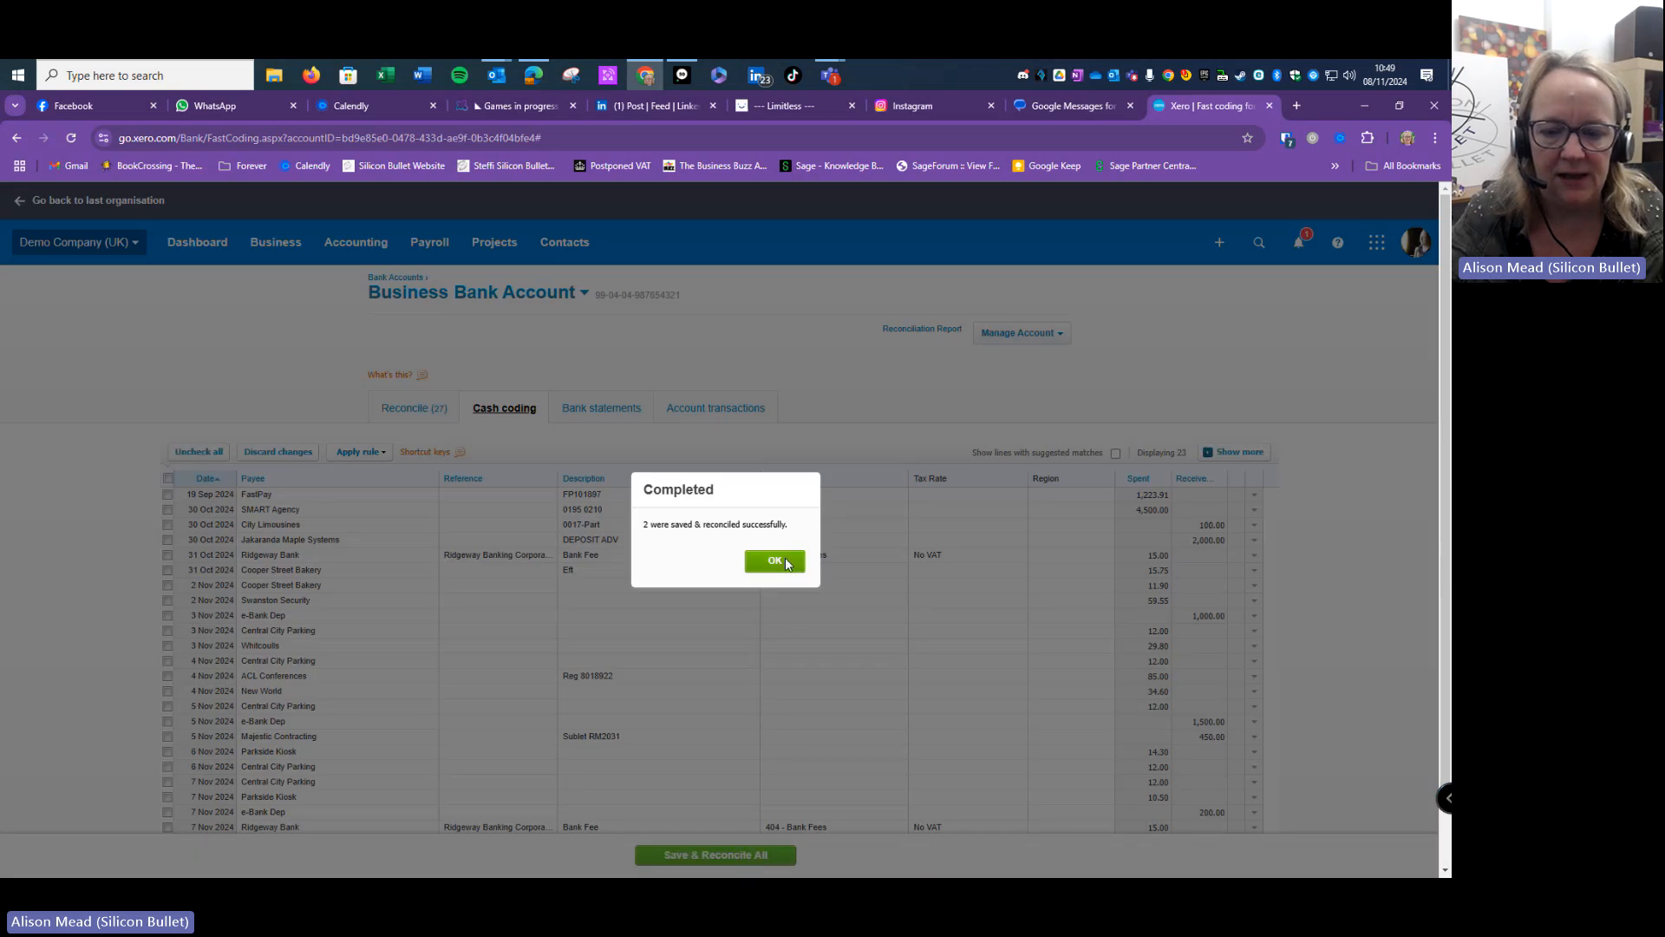
{"action": "left_click", "coordinate": [775, 560]}
{"action": "scroll", "coordinate": [952, 498], "scroll_direction": "down", "scroll_amount": 1}
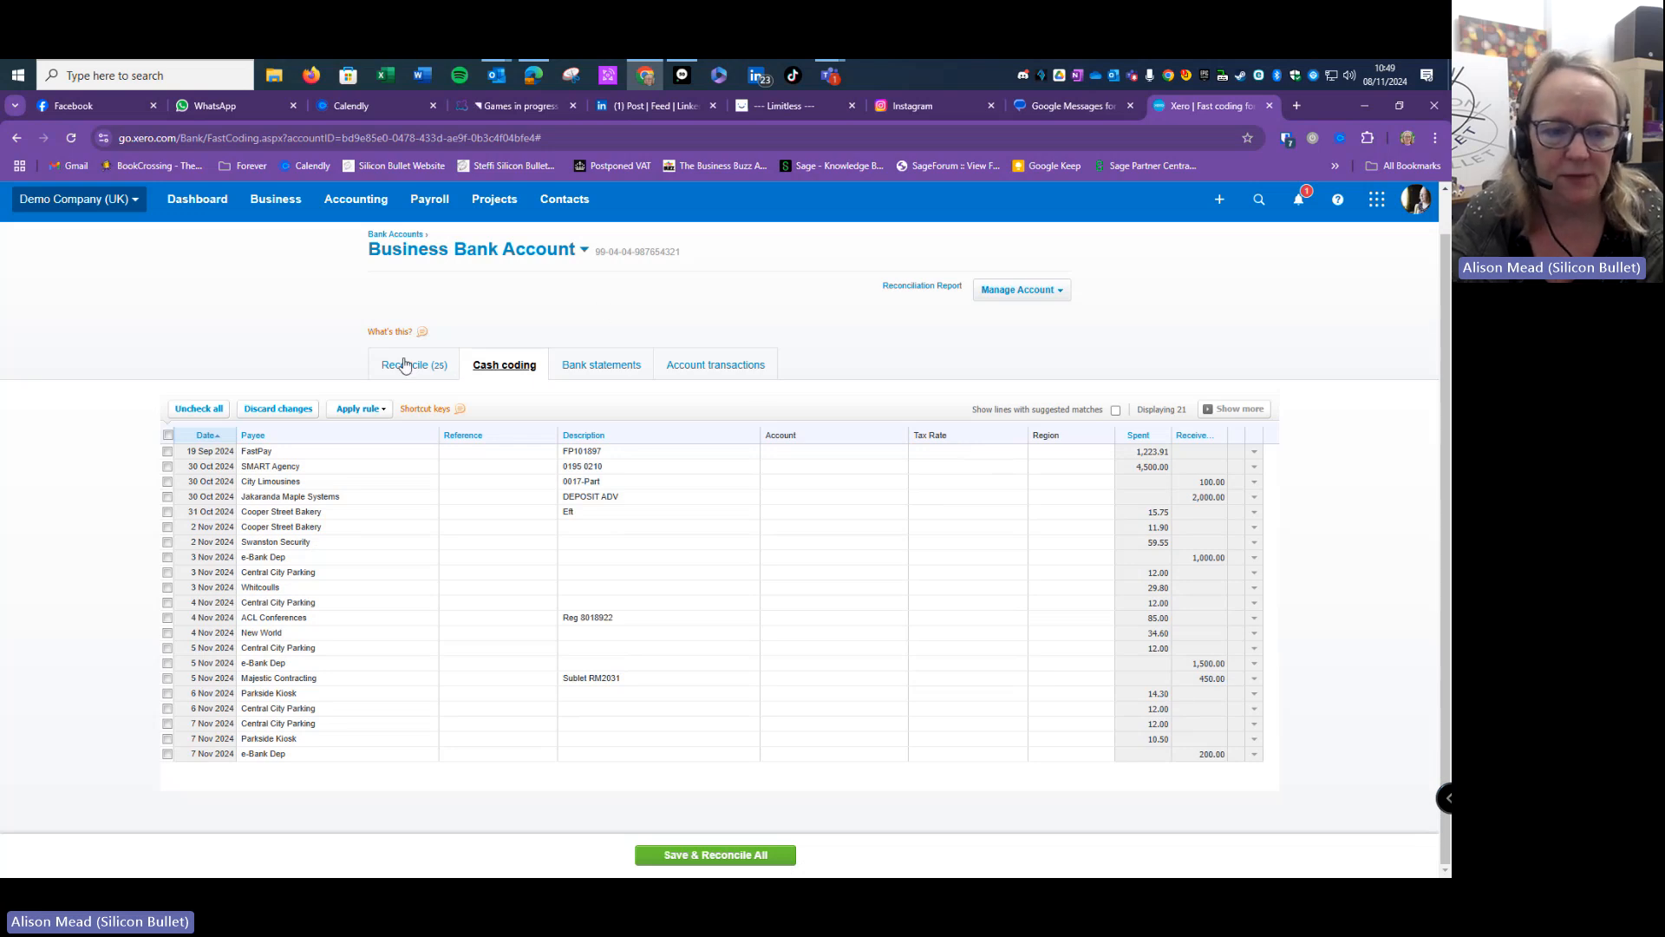
- Review the 25 remaining lines, including the Ridgeway University and Truxton Property Management matches
{"action": "left_click", "coordinate": [442, 366]}
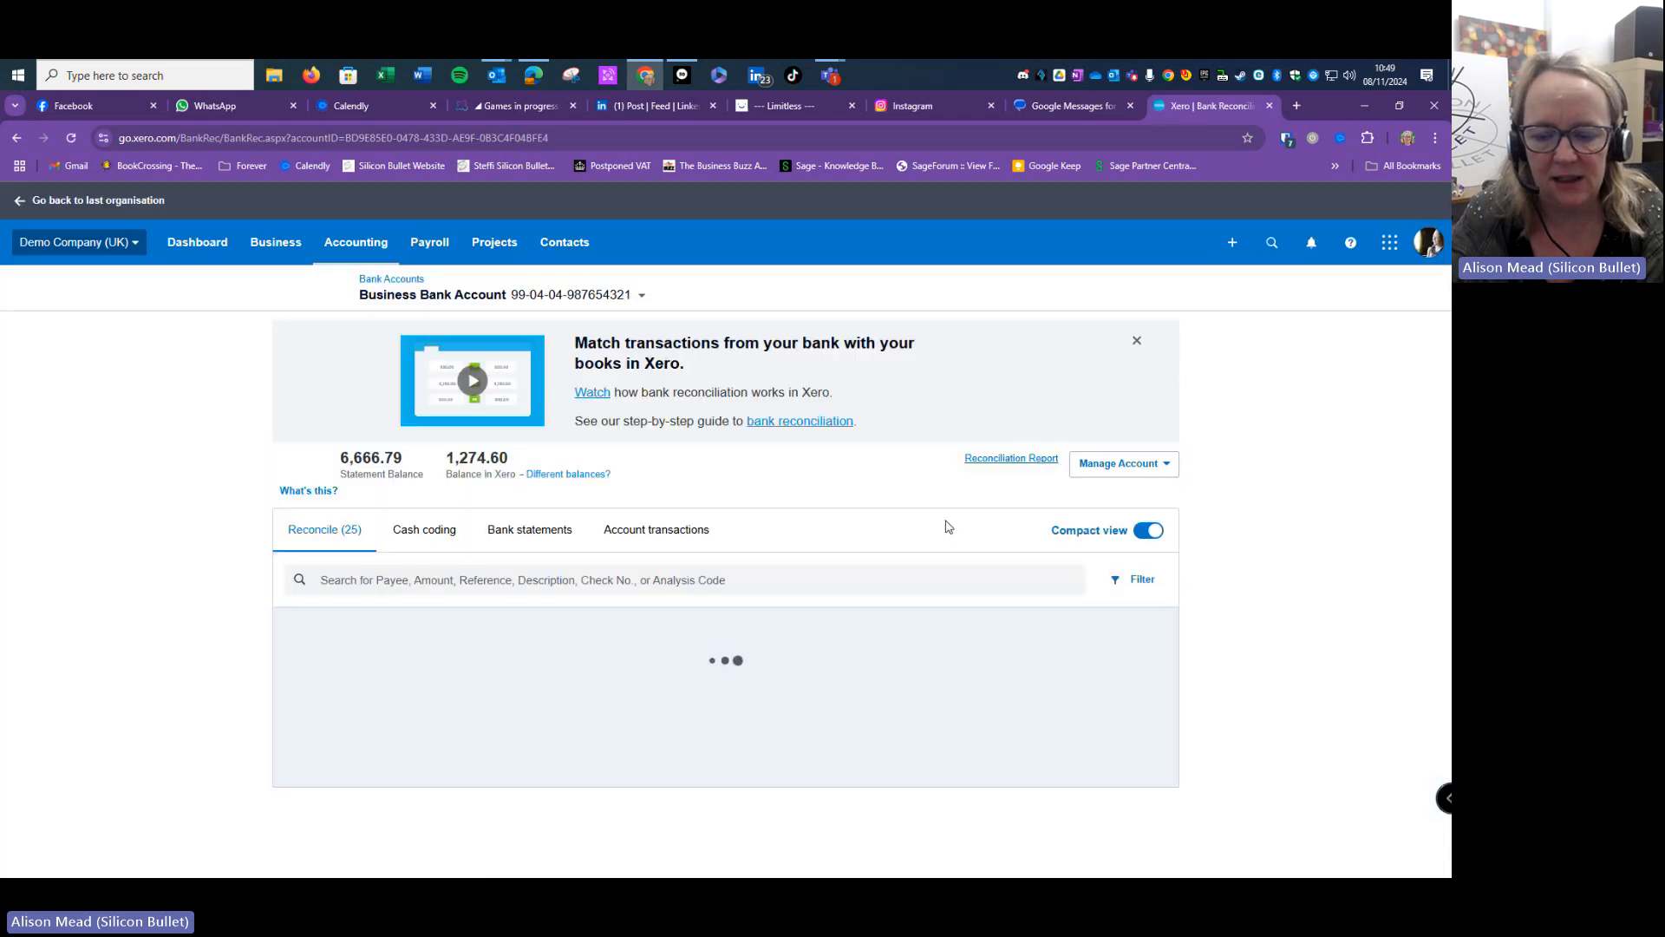
{"action": "scroll", "coordinate": [948, 527], "scroll_direction": "down", "scroll_amount": 15}
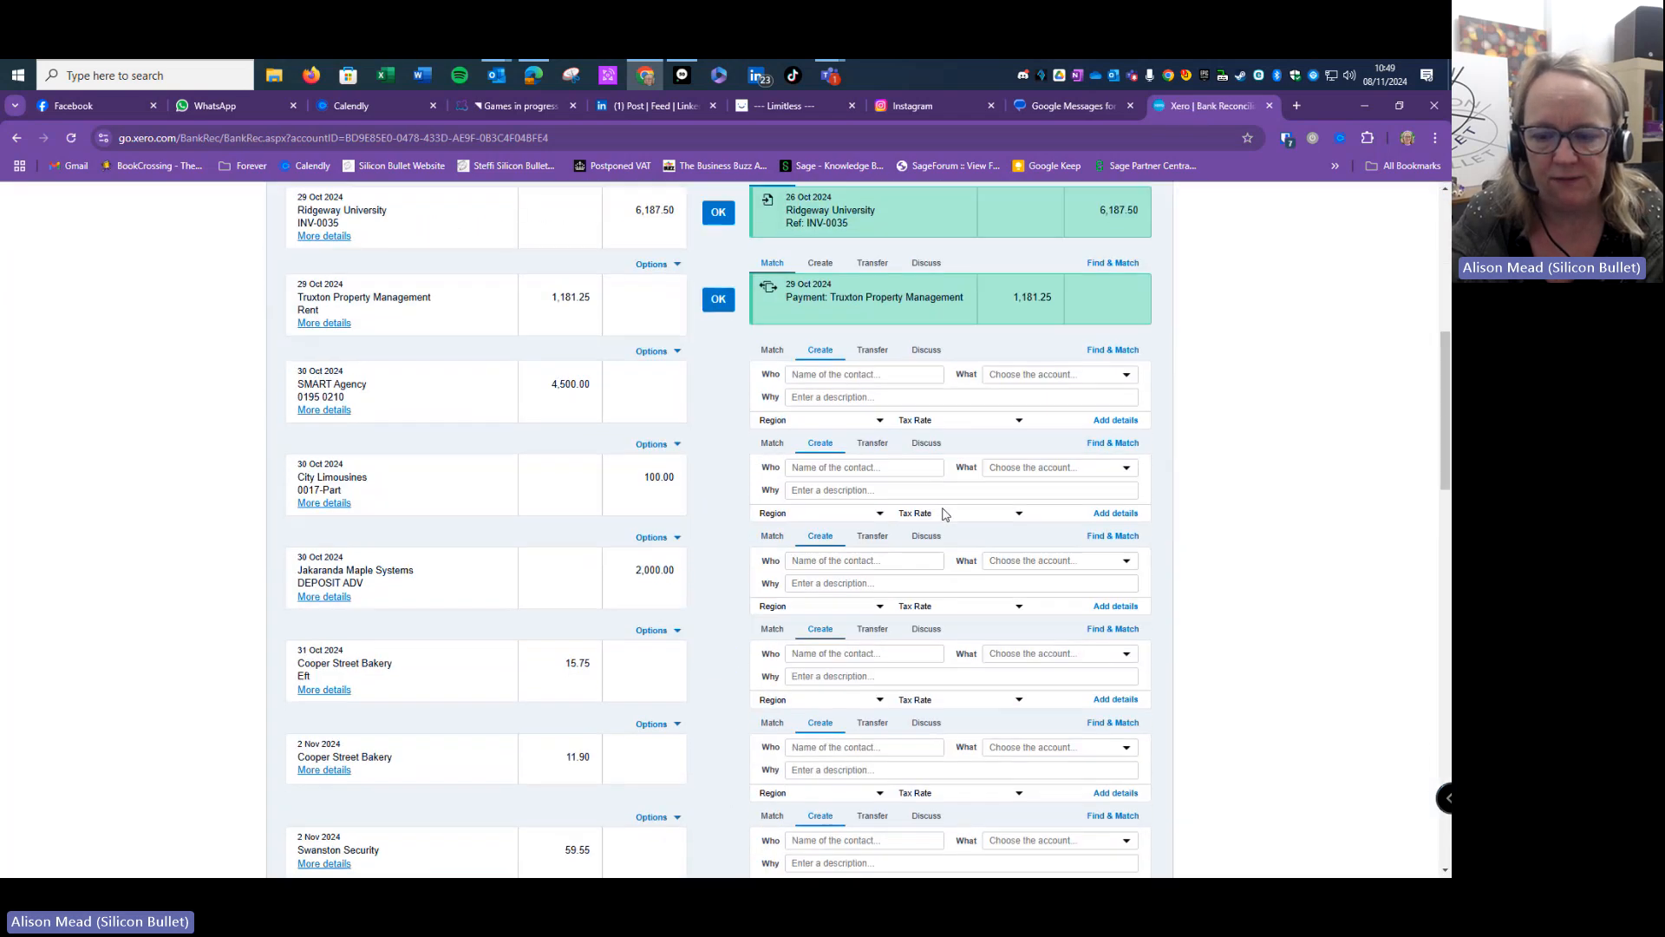
{"action": "scroll", "coordinate": [945, 521], "scroll_direction": "down", "scroll_amount": 6}
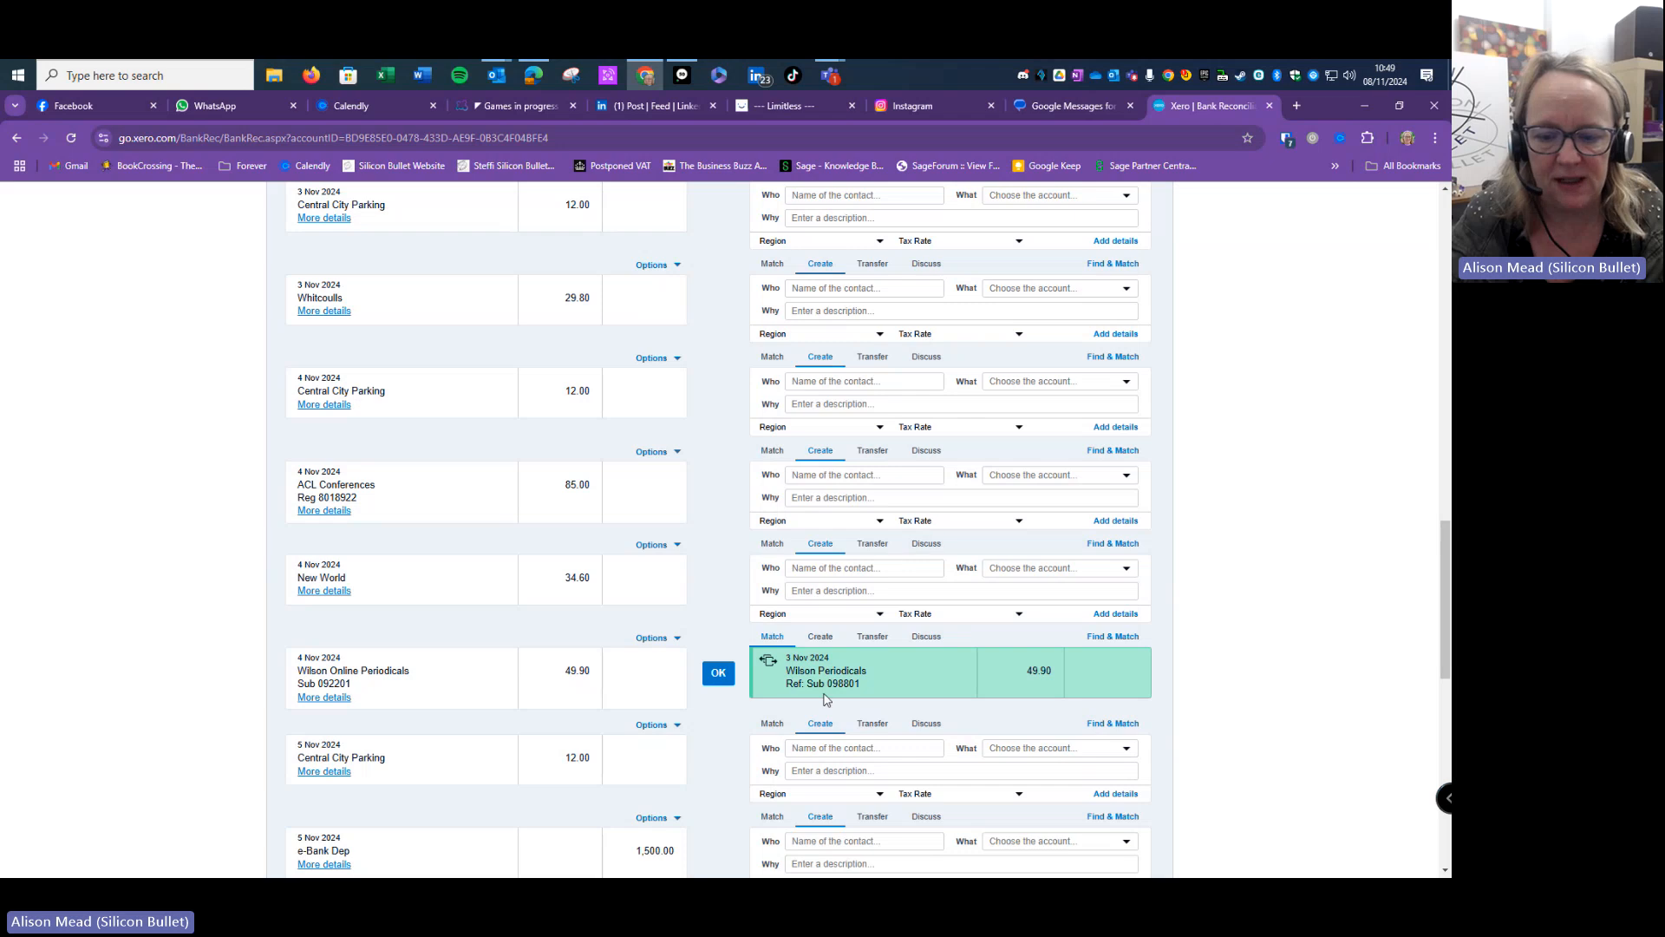
{"action": "scroll", "coordinate": [1060, 531], "scroll_direction": "up", "scroll_amount": 20}
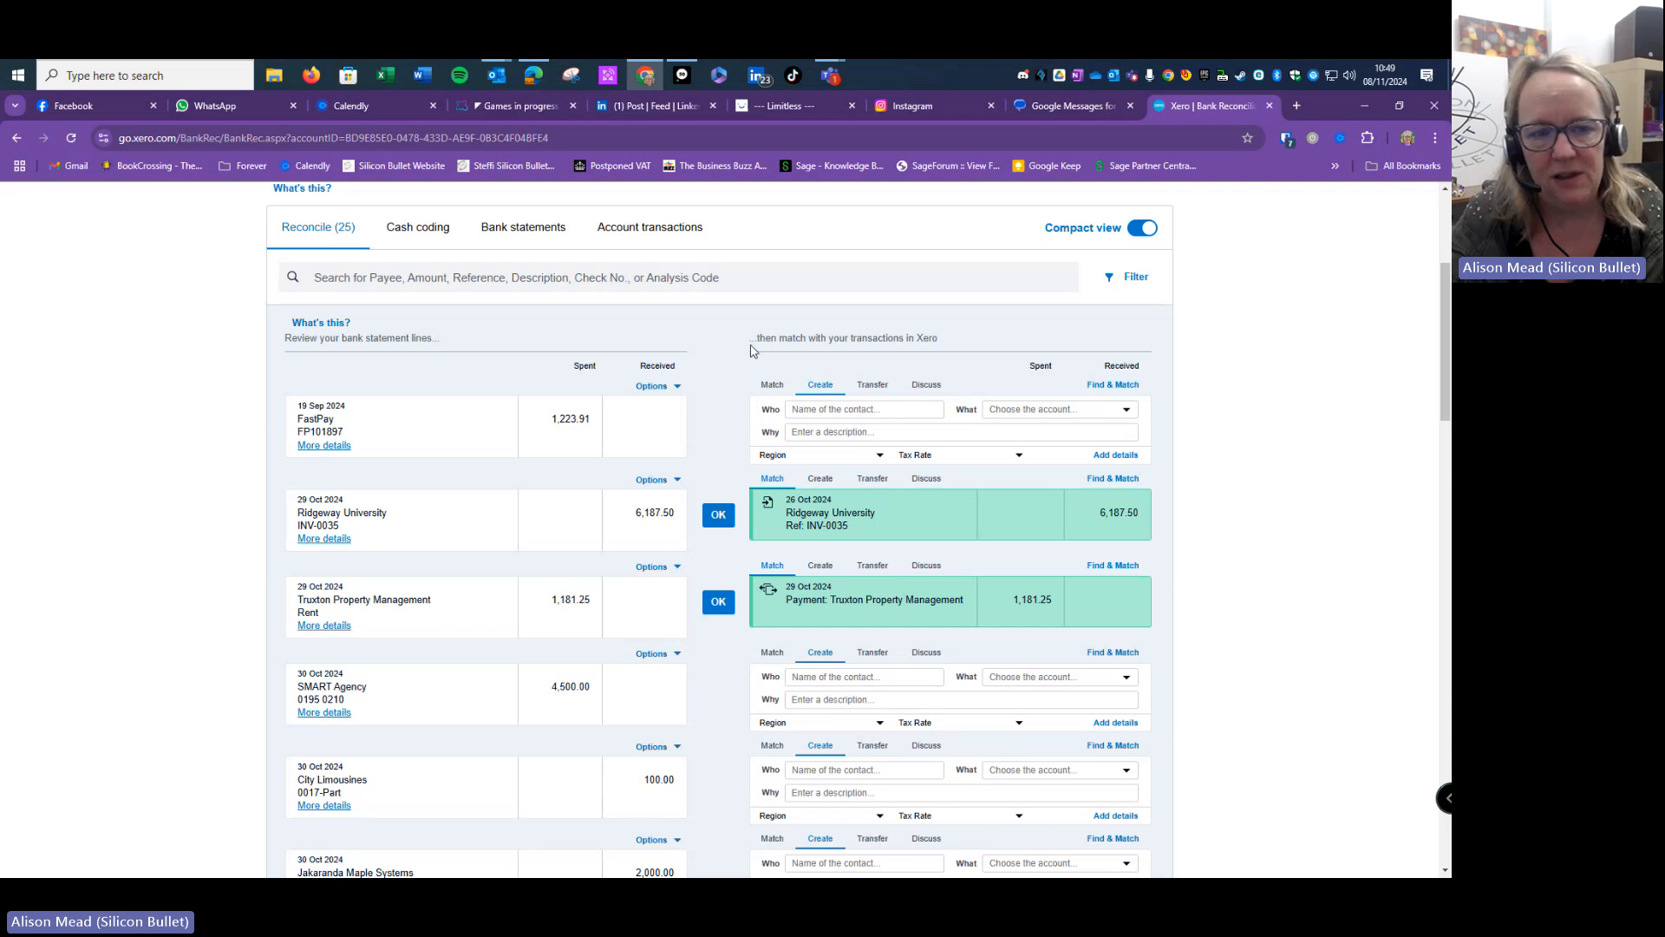
{"action": "scroll", "coordinate": [755, 344], "scroll_direction": "up", "scroll_amount": 2}
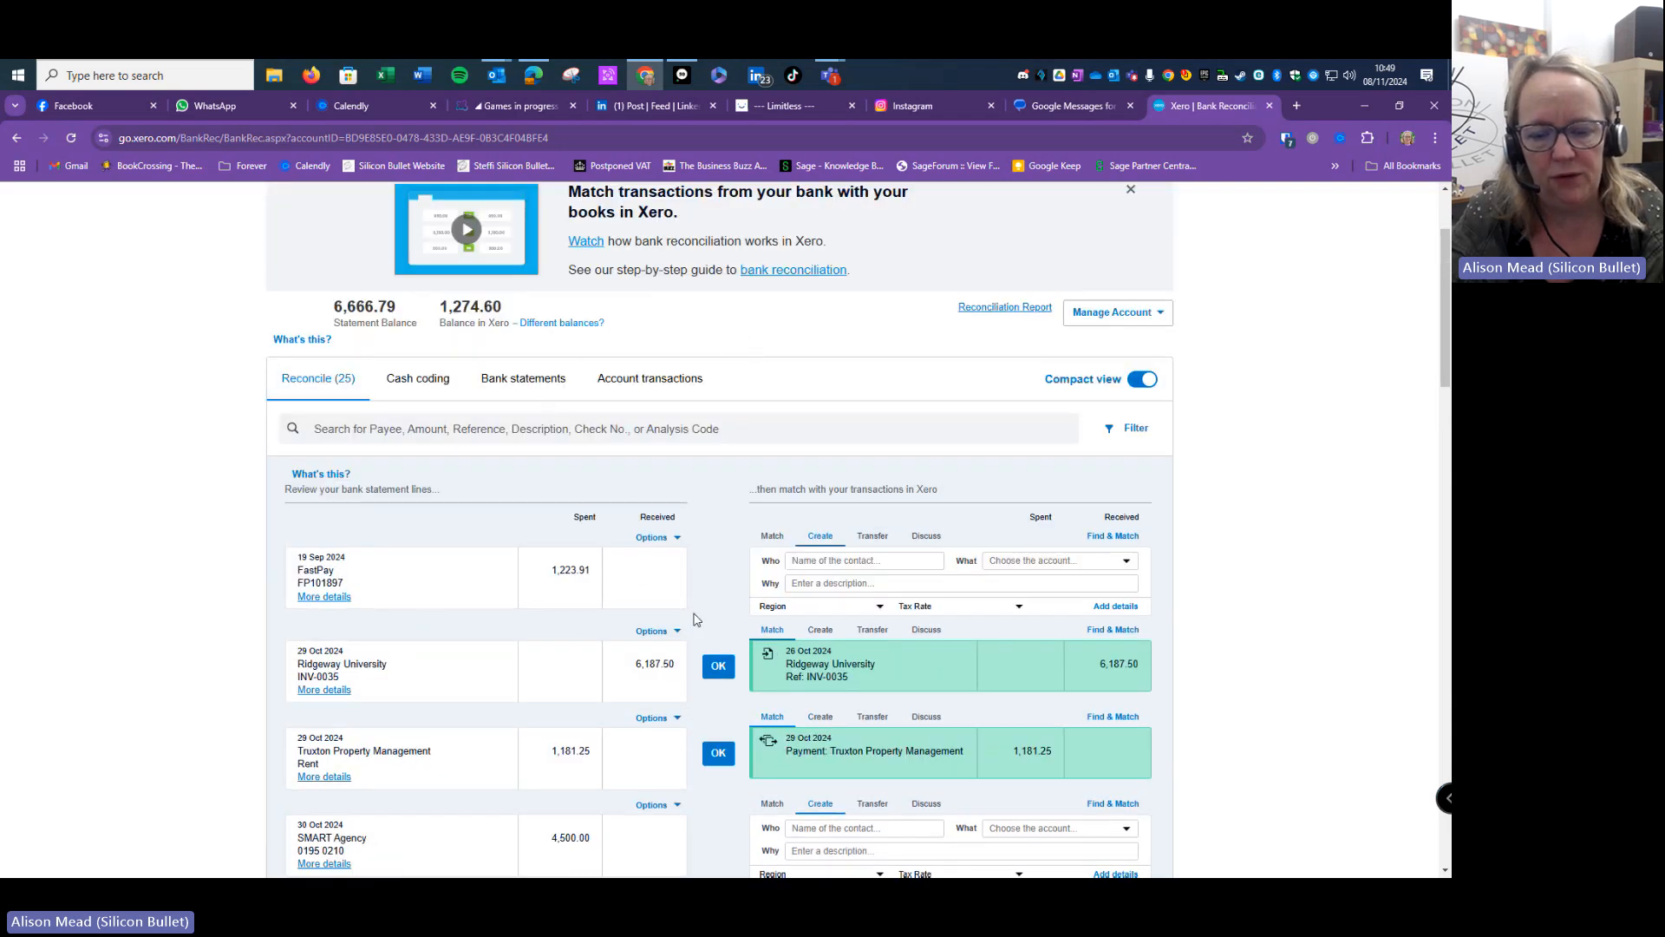
- Show the 21 uncoded lines in cash coding, then open Settings from the Demo Company (UK) menu
{"action": "left_click", "coordinate": [413, 382]}
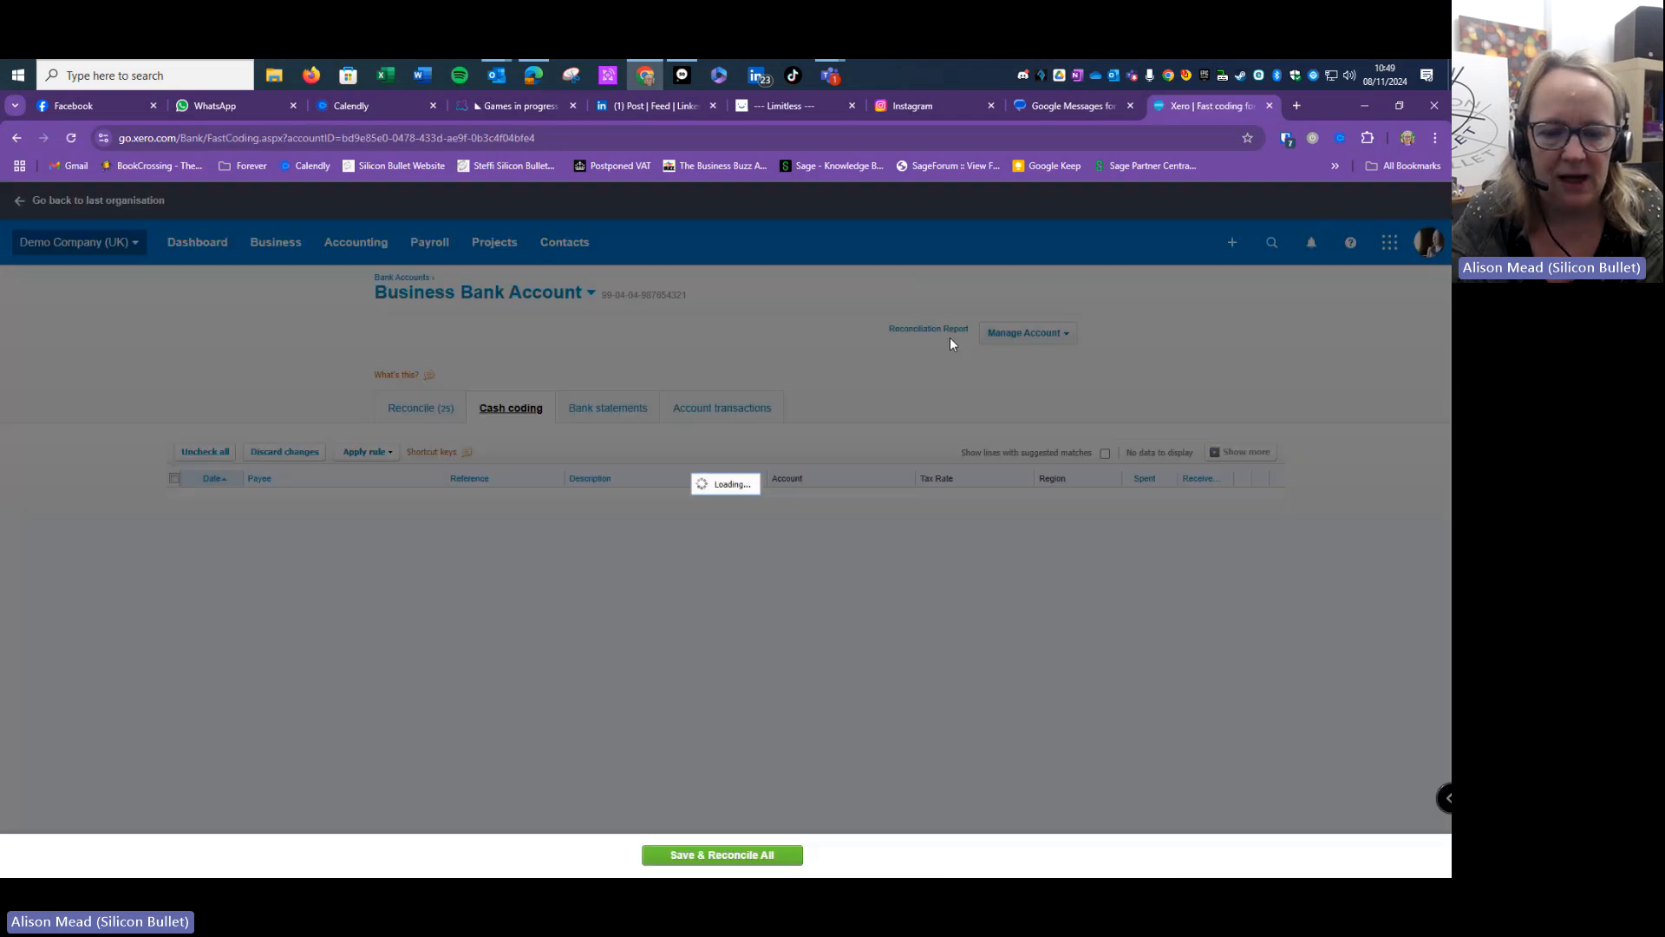
{"action": "scroll", "coordinate": [699, 652], "scroll_direction": "down", "scroll_amount": 1}
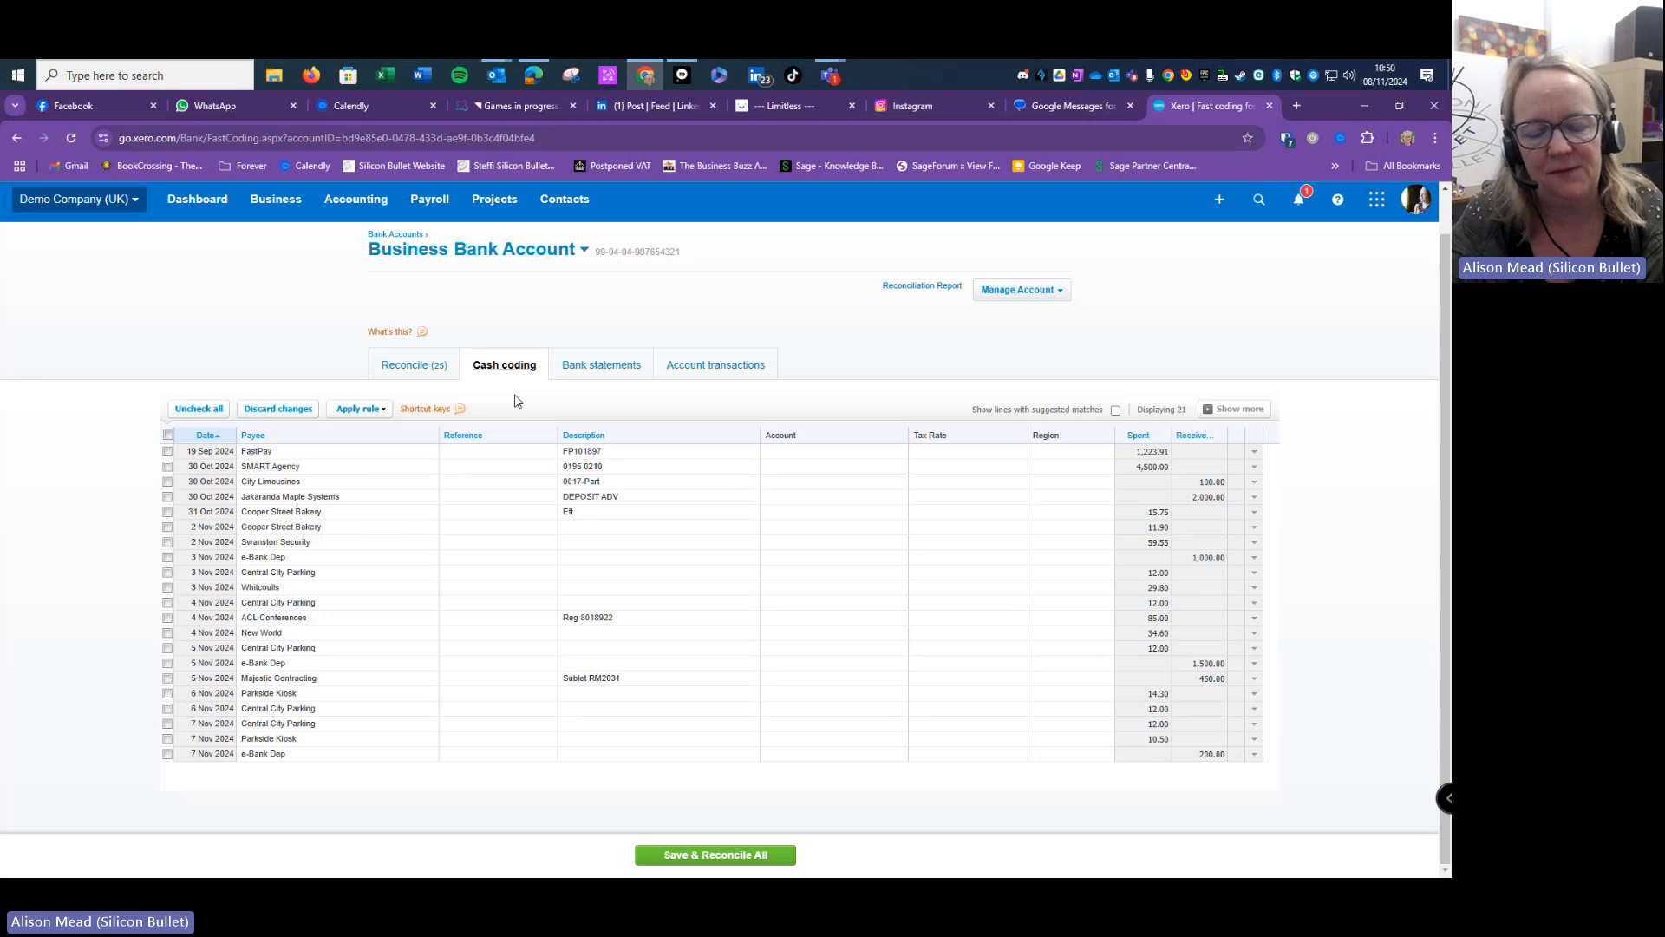
{"action": "left_click", "coordinate": [83, 199]}
{"action": "left_click", "coordinate": [83, 391]}
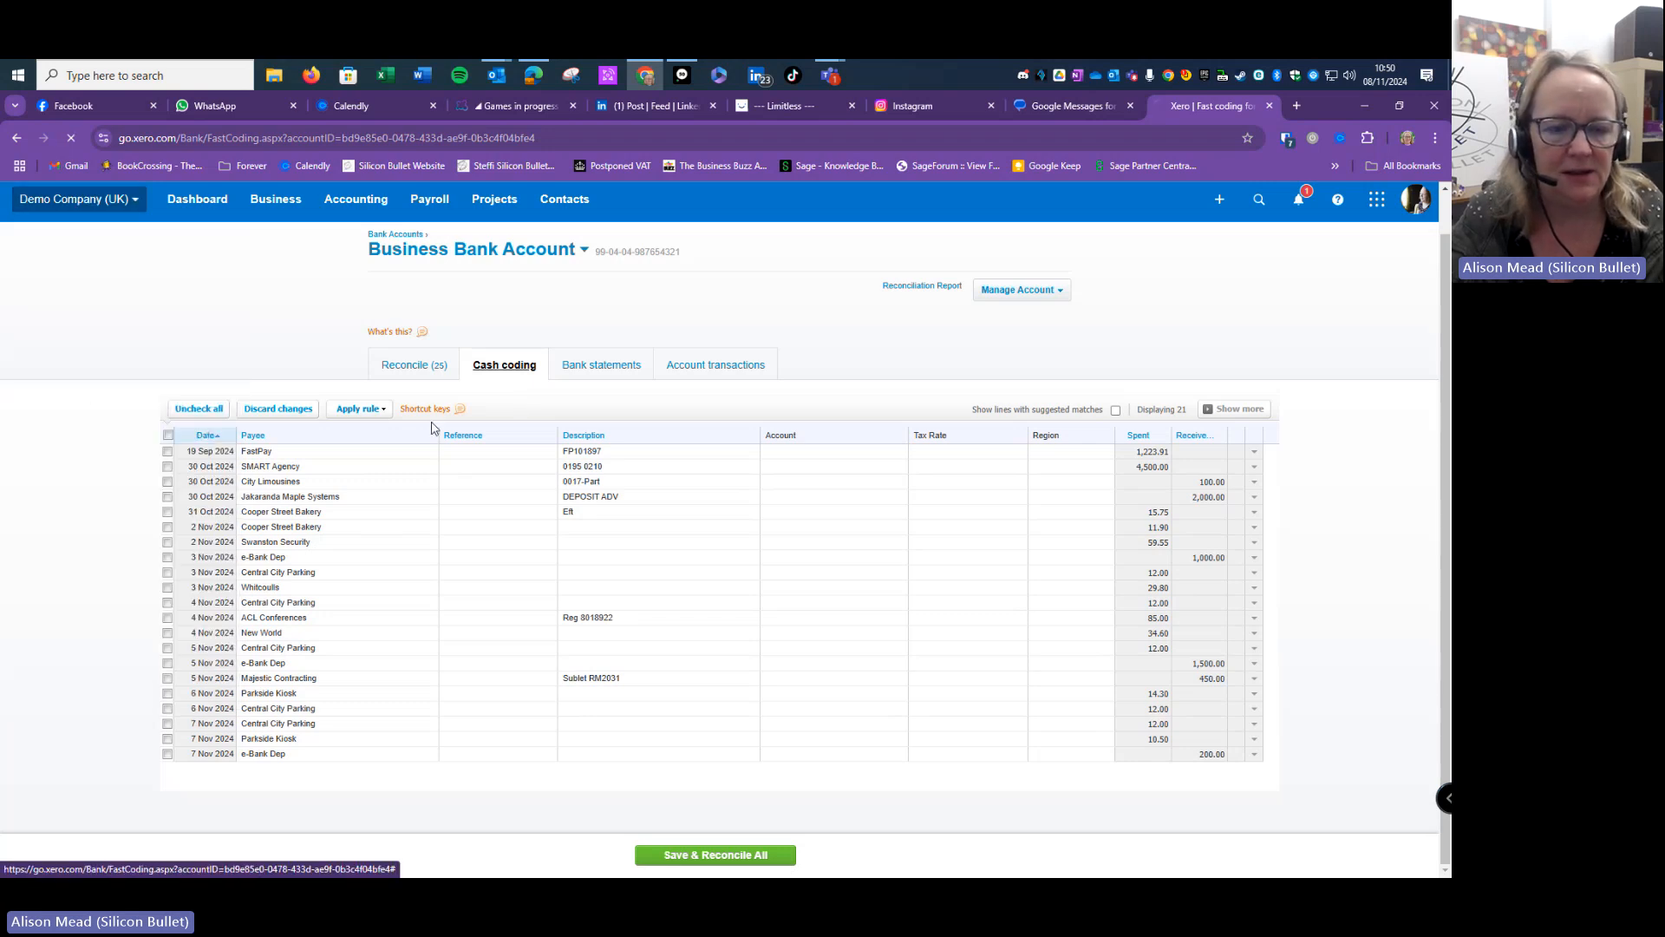
- Review the organisation's Users list, then return to the dashboard showing 25 bank items to reconcile
{"action": "left_click", "coordinate": [399, 431]}
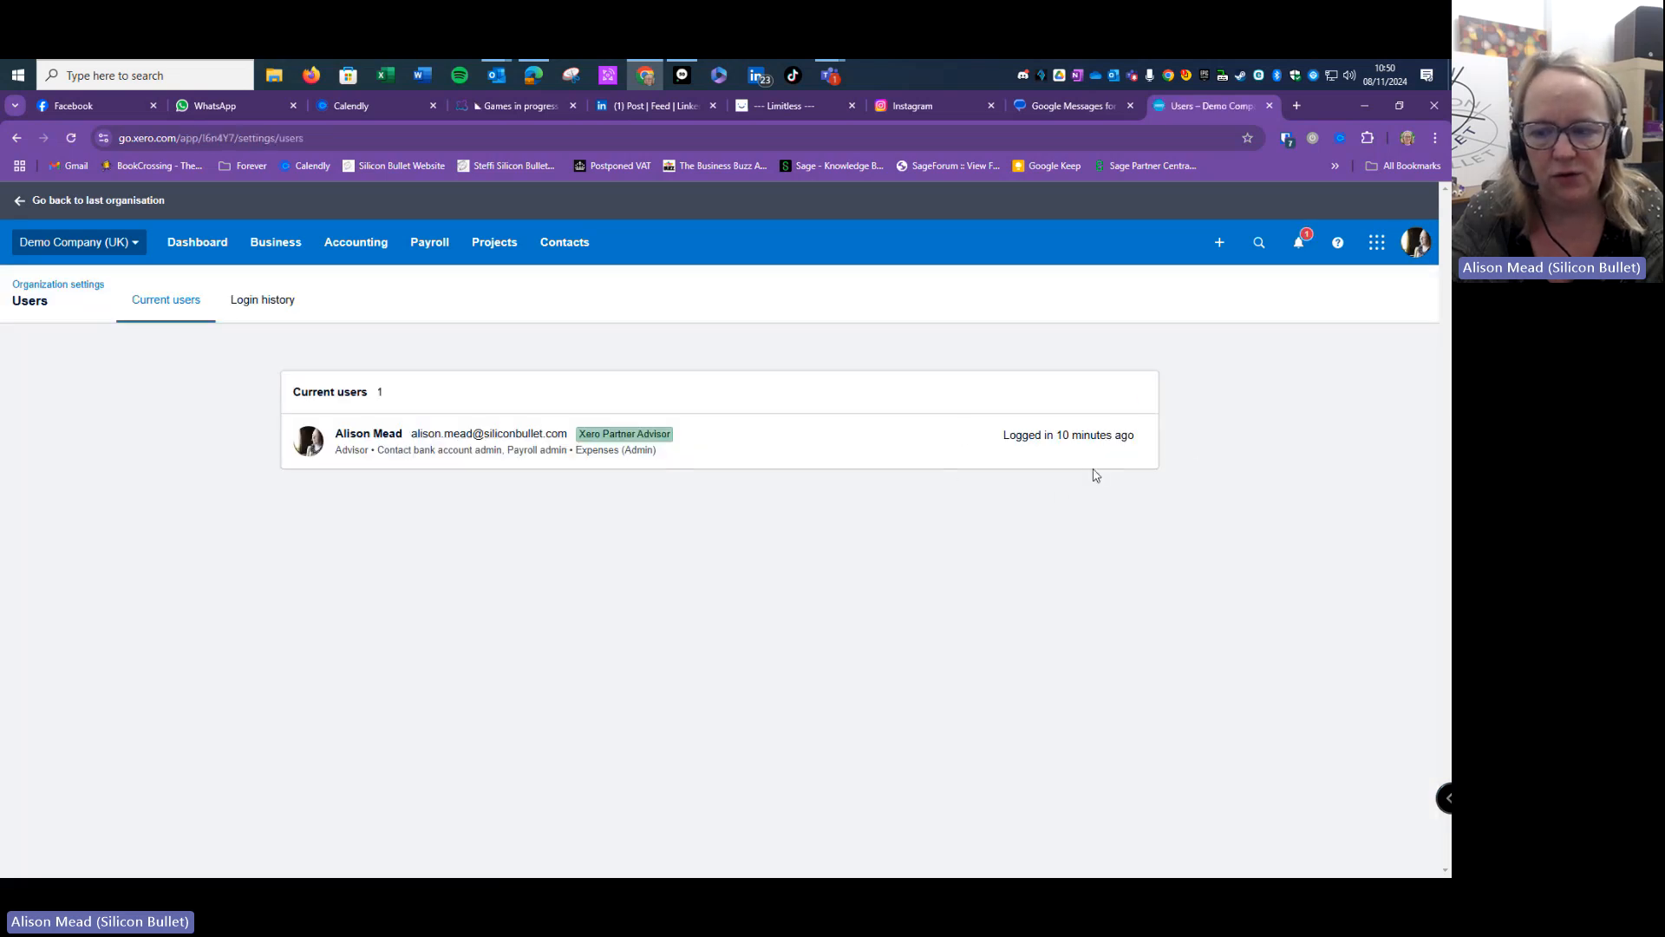
{"action": "left_click", "coordinate": [202, 252]}
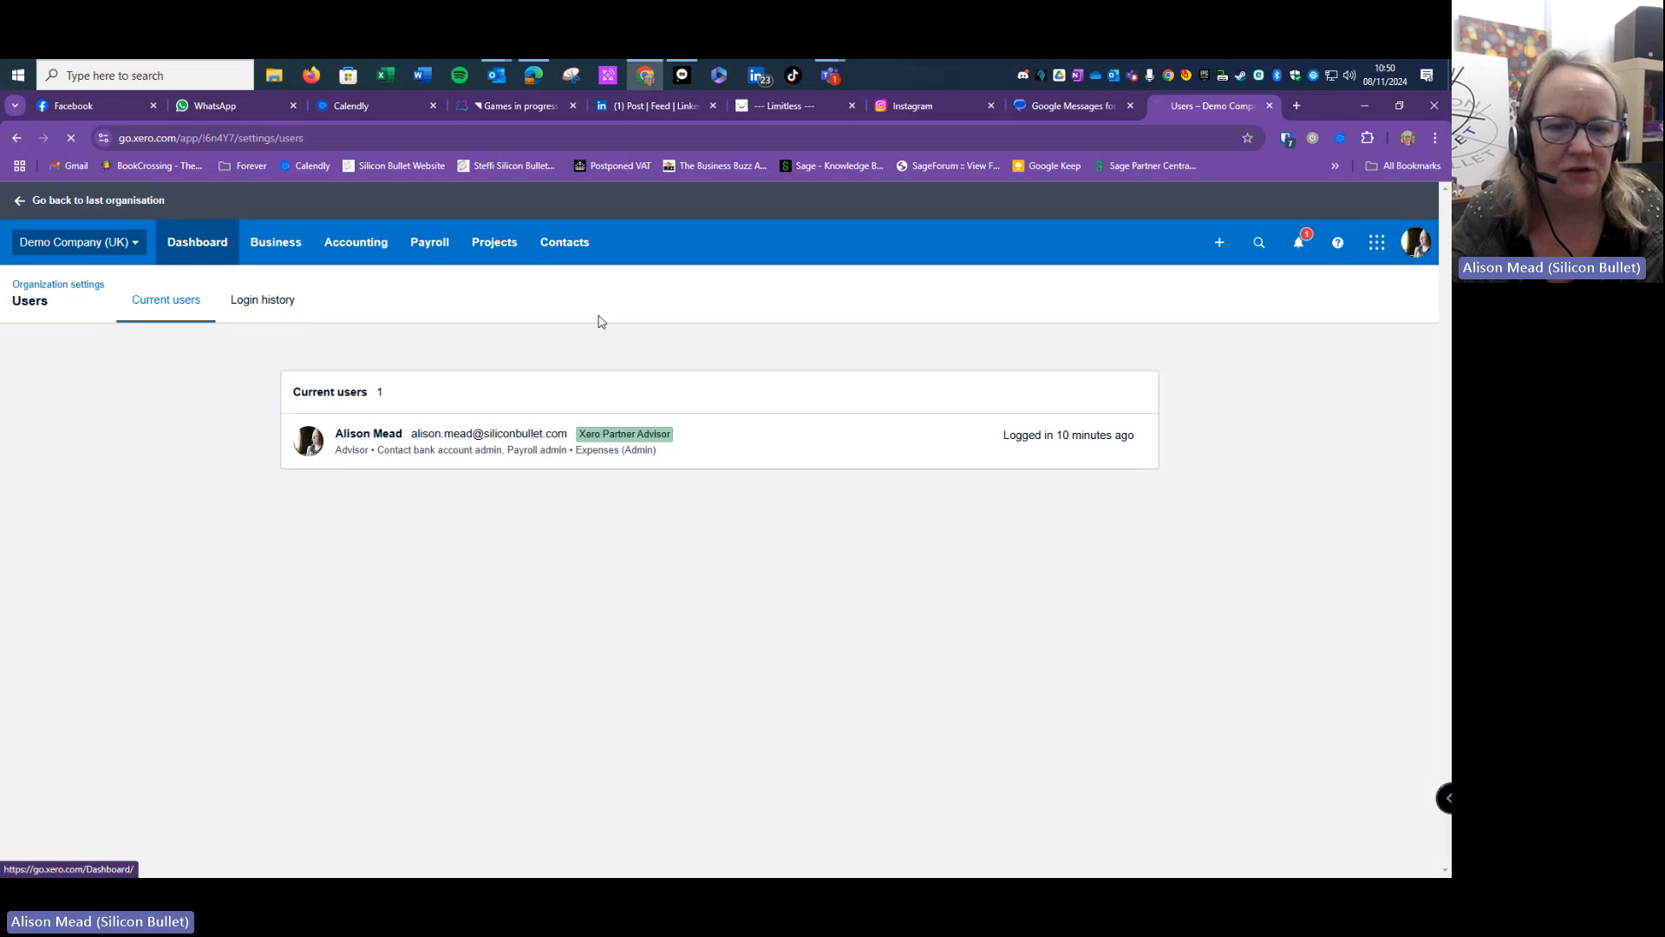